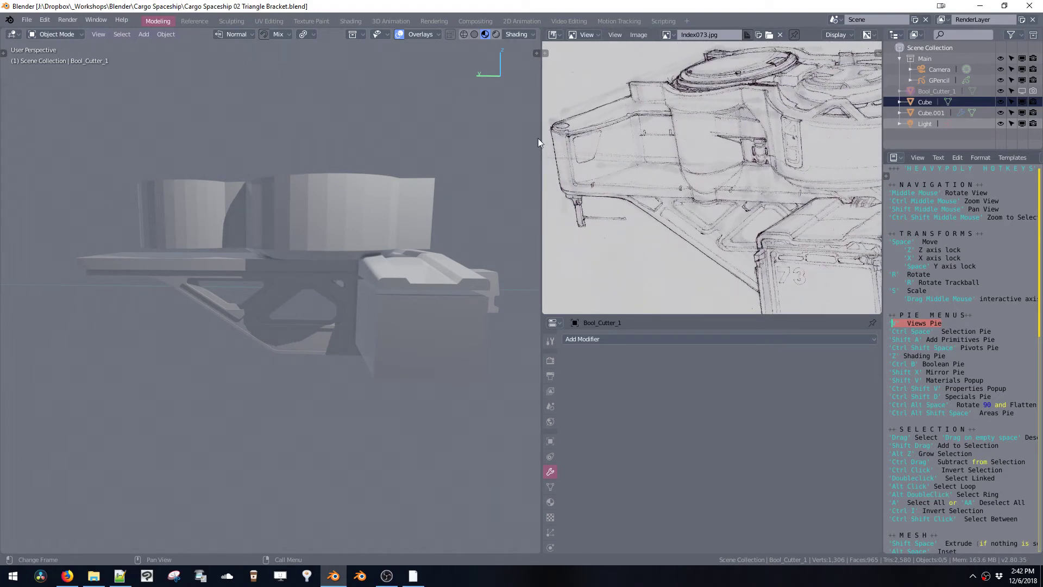
# - Select the whole flat slab beneath the two cylinders in the main body mesh and move it outward
pyautogui.moveTo(412, 201); pyautogui.dragTo(334, 241, button='middle')
pyautogui.click(260, 262)
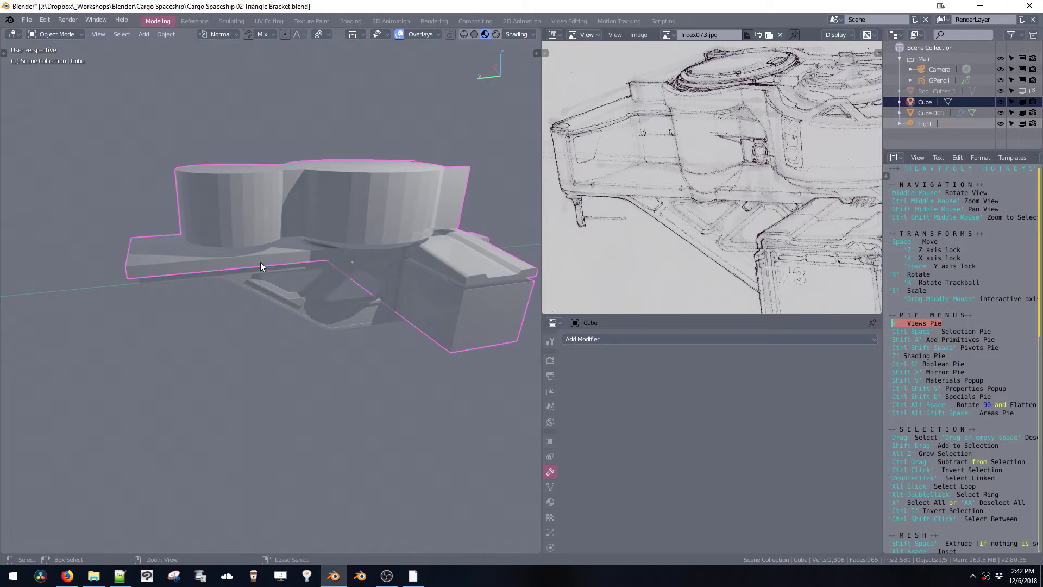
pyautogui.press('Tab')
pyautogui.doubleClick(273, 251)
pyautogui.moveTo(273, 251); pyautogui.dragTo(331, 248, button='middle')
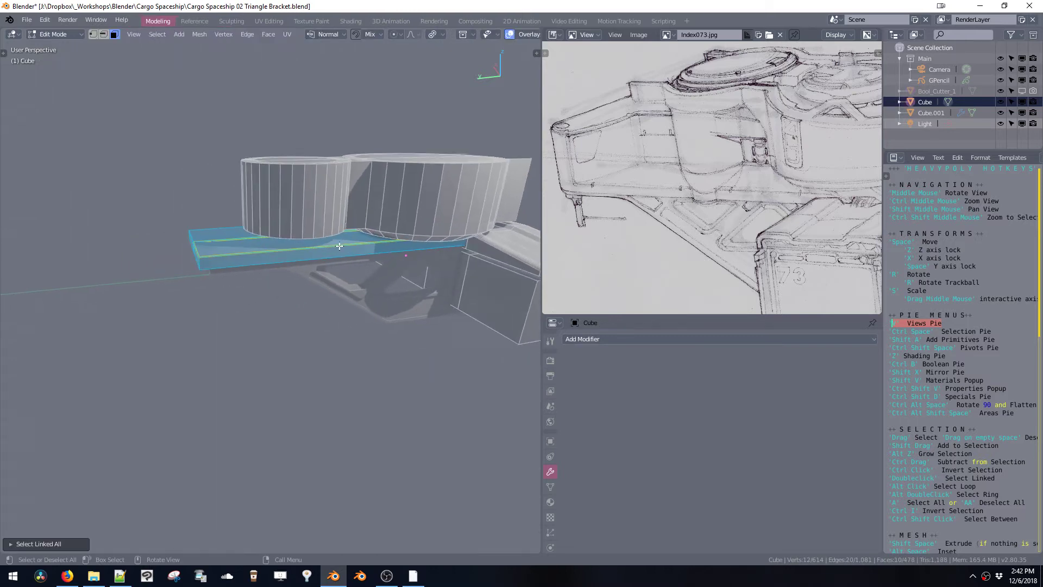
pyautogui.press('space')
pyautogui.click(326, 257)
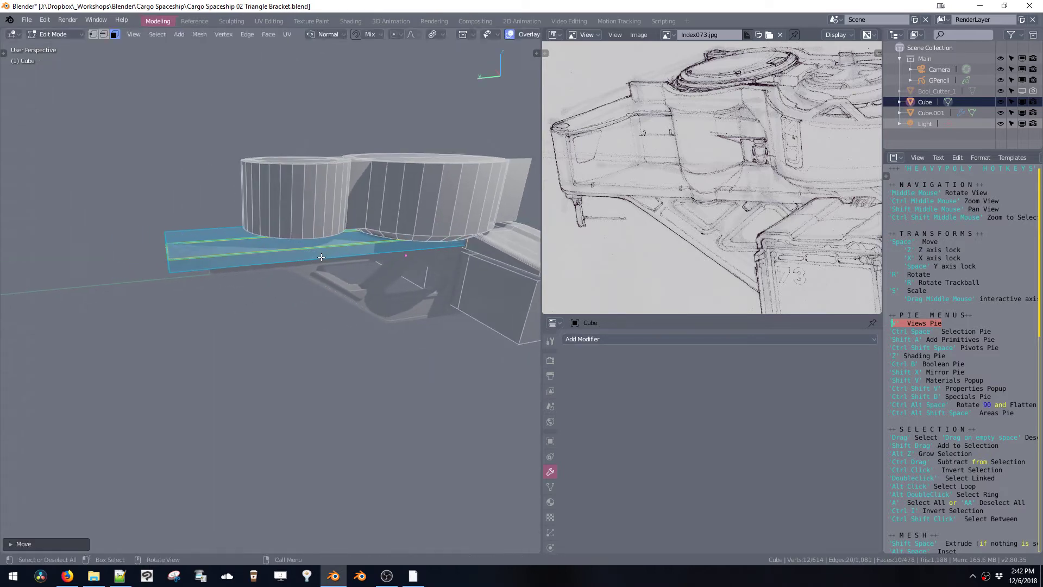
# - Separate the selected slab from the body mesh into its own object and return to Object Mode
pyautogui.press('p')
pyautogui.click(318, 251)
pyautogui.moveTo(301, 241); pyautogui.dragTo(282, 218, button='middle')
pyautogui.click(306, 246)
pyautogui.press('Tab')
# - Extrude the bottom faces of the end cylinder on the main body downward by about 0.38 m
pyautogui.click(253, 215)
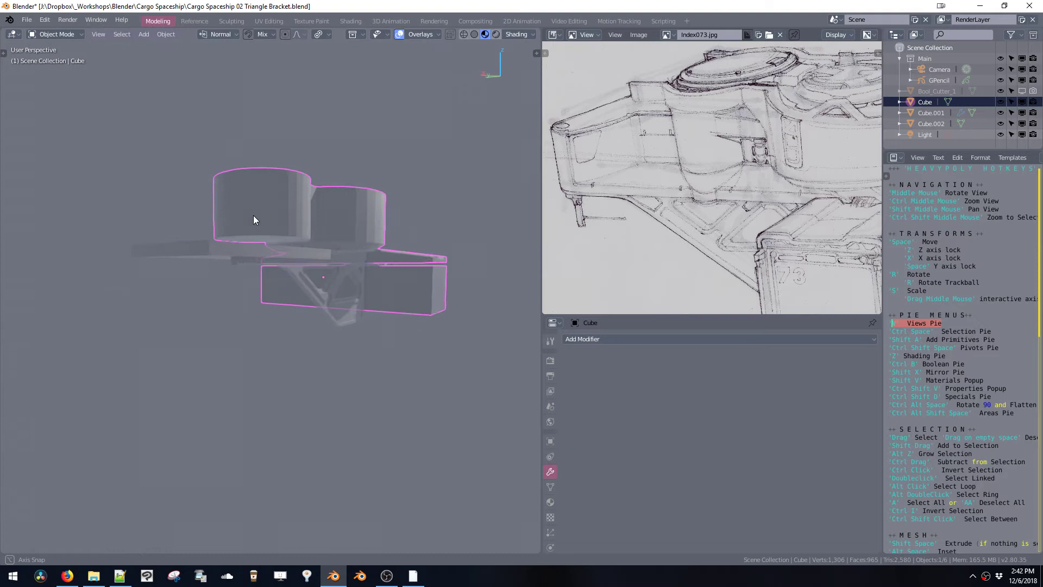
pyautogui.press('Tab')
pyautogui.keyDown('shift'); pyautogui.click(256, 241); pyautogui.keyUp('shift')
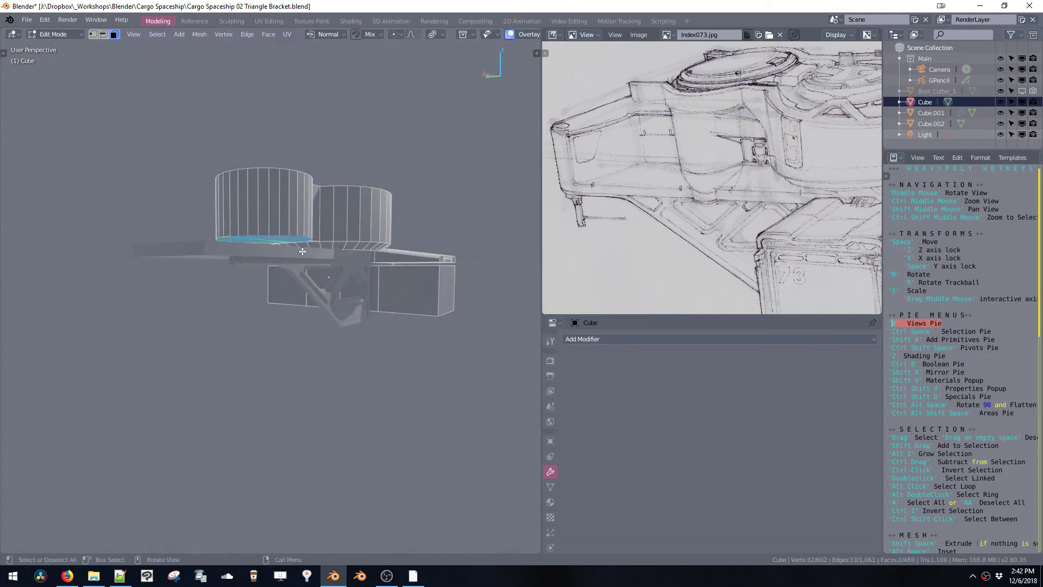
pyautogui.moveTo(298, 247); pyautogui.dragTo(301, 254, button='middle')
pyautogui.hotkey('shift', 'space')
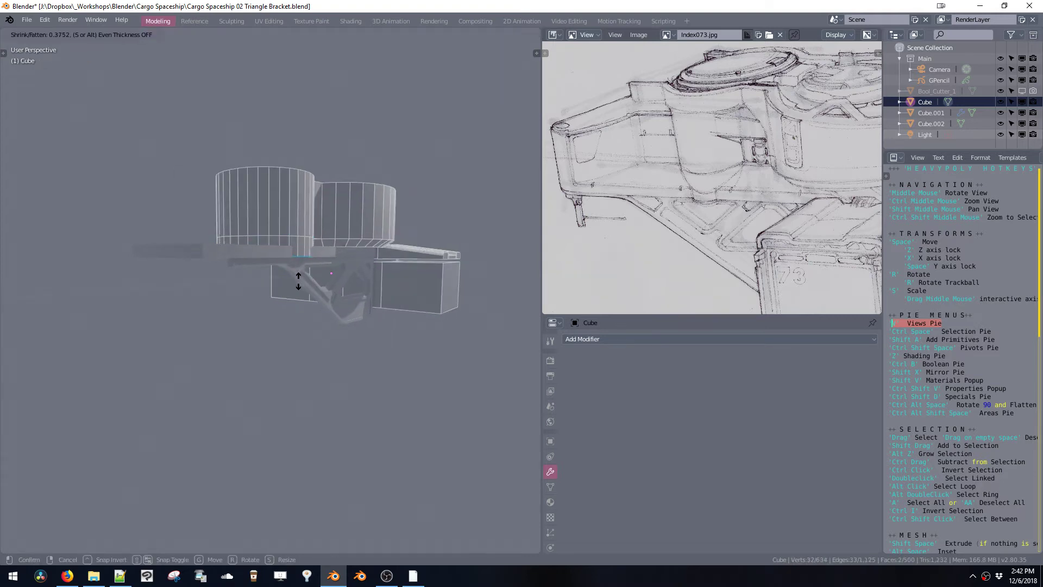
pyautogui.click(298, 281)
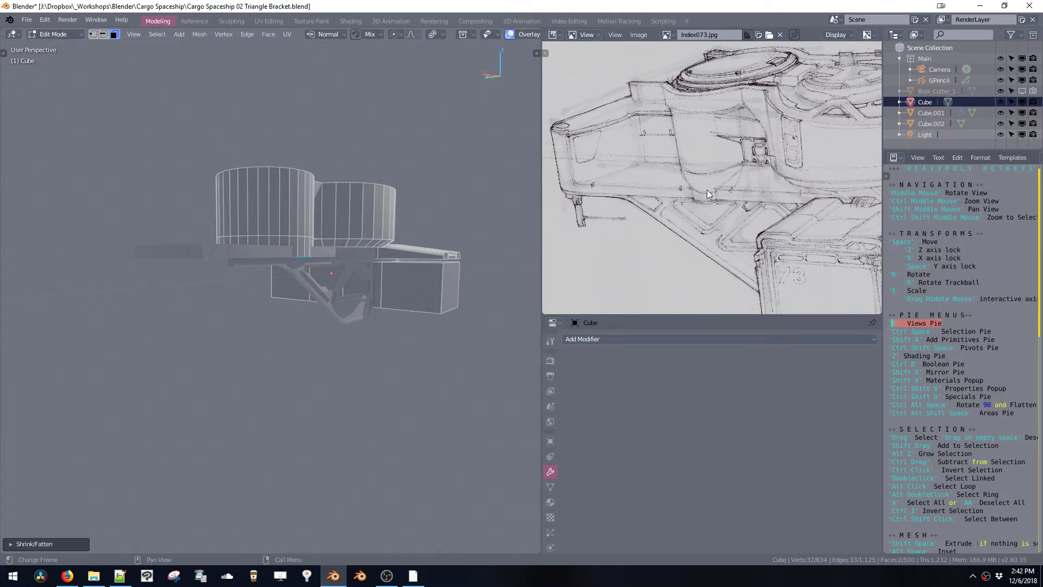
# - Edit the separated slab and raise its top faces along Z to form a tall box around the end cylinder
pyautogui.moveTo(279, 213); pyautogui.dragTo(319, 251, button='middle')
pyautogui.press('Tab')
pyautogui.click(263, 262)
pyautogui.press('Tab')
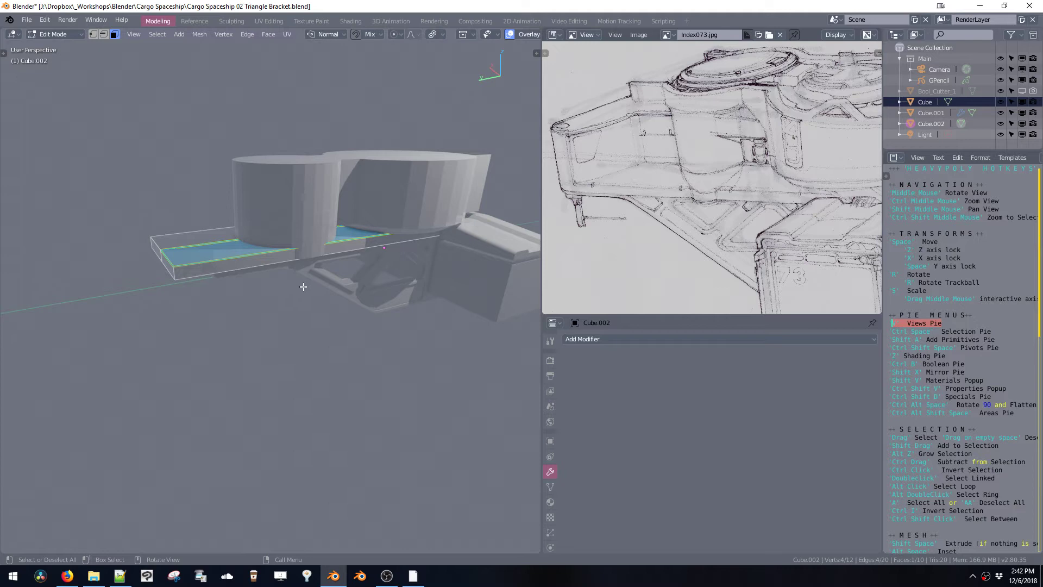
pyautogui.keyDown('shift'); pyautogui.click(220, 242); pyautogui.keyUp('shift')
pyautogui.press('g')
pyautogui.press('z')
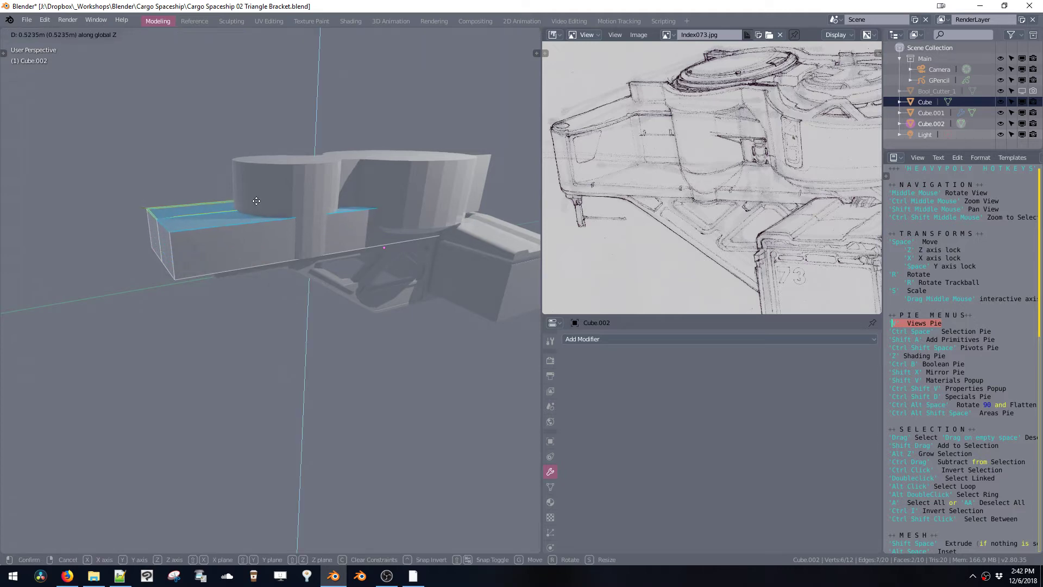
pyautogui.click(257, 183)
pyautogui.press('space')
pyautogui.press('z')
pyautogui.click(287, 242)
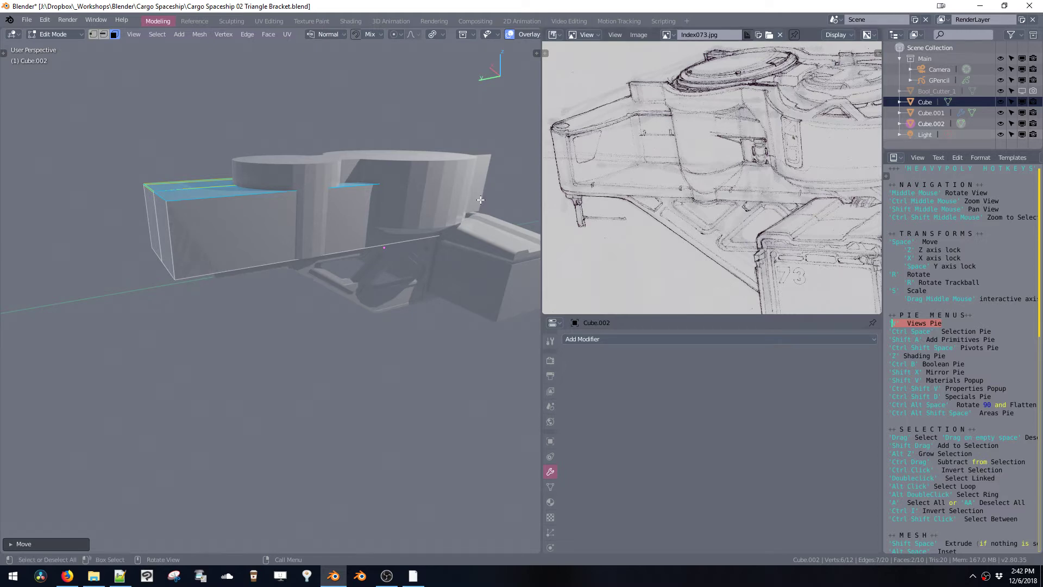
# - Duplicate the tall box's long side face and extrude the copy along its normal into a thick block
pyautogui.moveTo(481, 200); pyautogui.dragTo(391, 232, button='middle')
pyautogui.click(301, 242)
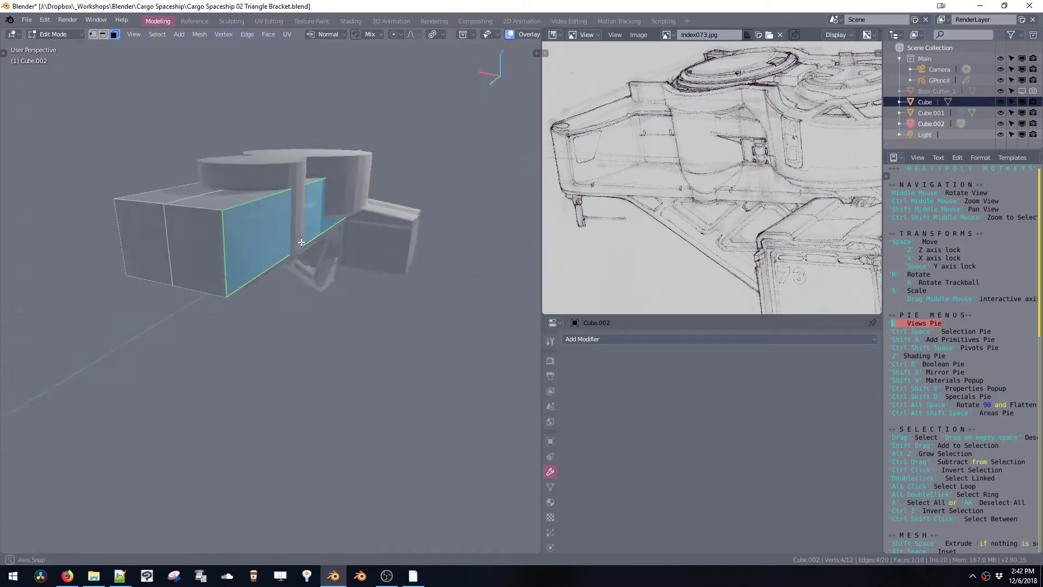
pyautogui.moveTo(302, 242); pyautogui.dragTo(301, 247, button='middle')
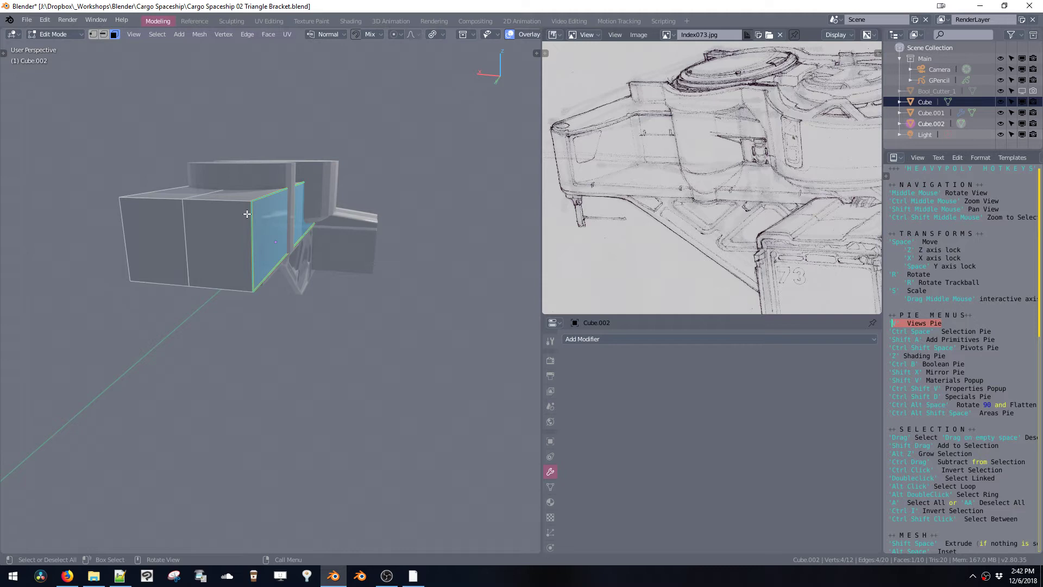
pyautogui.moveTo(262, 214); pyautogui.dragTo(224, 215, button='middle')
pyautogui.doubleClick(224, 216)
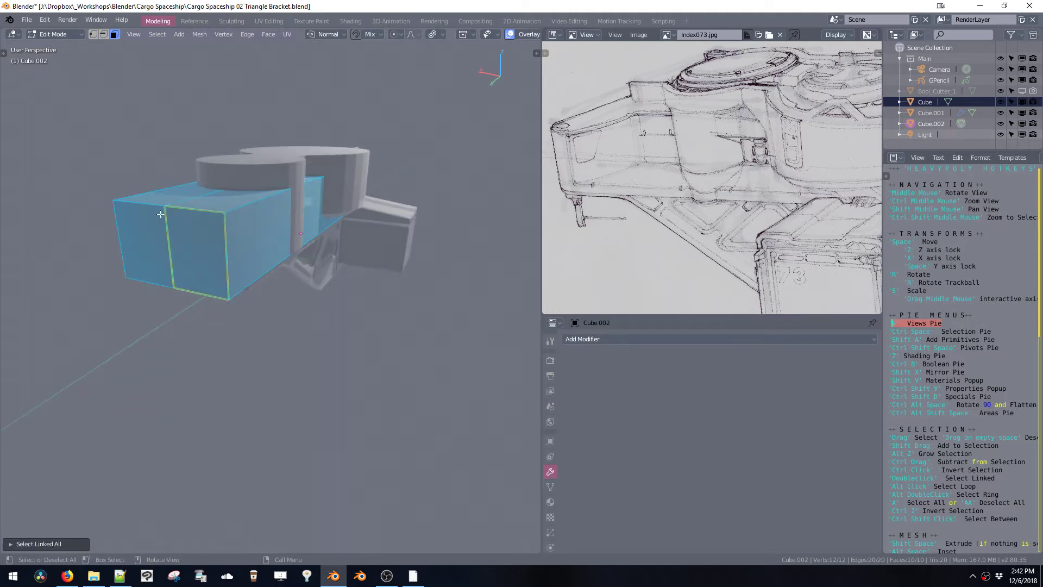
pyautogui.click(268, 238)
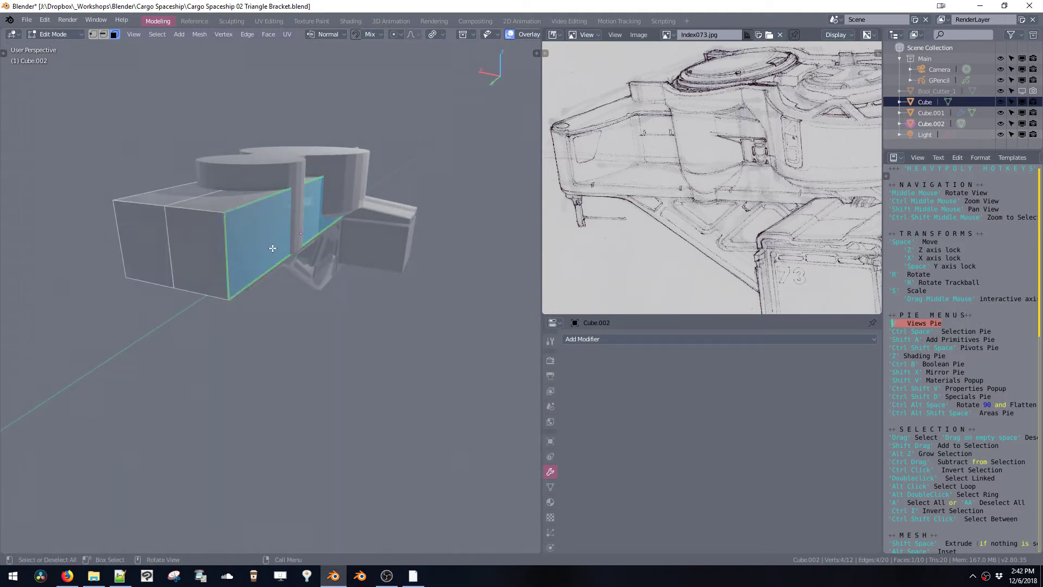
pyautogui.moveTo(270, 246); pyautogui.dragTo(282, 249, button='middle')
pyautogui.hotkey('shift', 'd')
pyautogui.click(314, 213)
pyautogui.moveTo(314, 213); pyautogui.dragTo(319, 221, button='middle')
pyautogui.press('e')
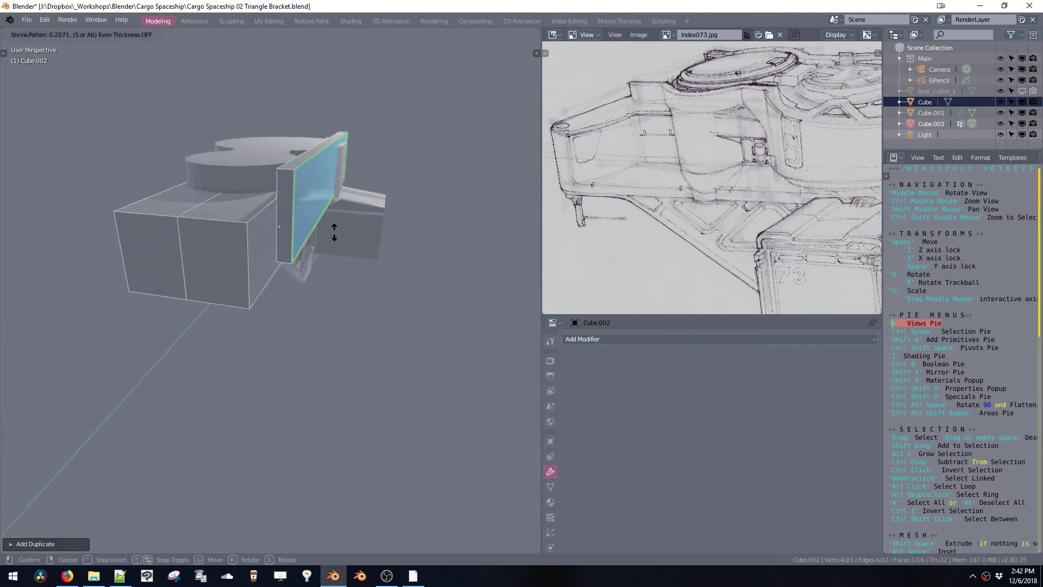
pyautogui.click(353, 260)
# - Move the new block into the box's long side and reposition its end face to adjust its length
pyautogui.doubleClick(344, 250)
pyautogui.press('space')
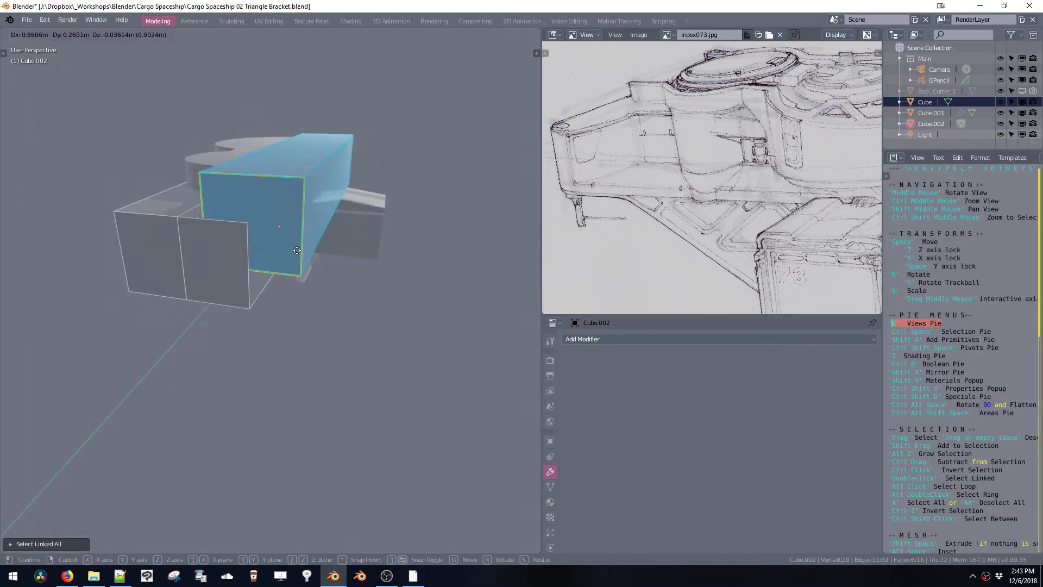
pyautogui.click(291, 249)
pyautogui.moveTo(291, 250); pyautogui.dragTo(362, 278, button='middle')
pyautogui.press('space')
pyautogui.click(277, 256)
pyautogui.click(334, 272)
pyautogui.press('space')
pyautogui.press('space')
pyautogui.click(298, 271)
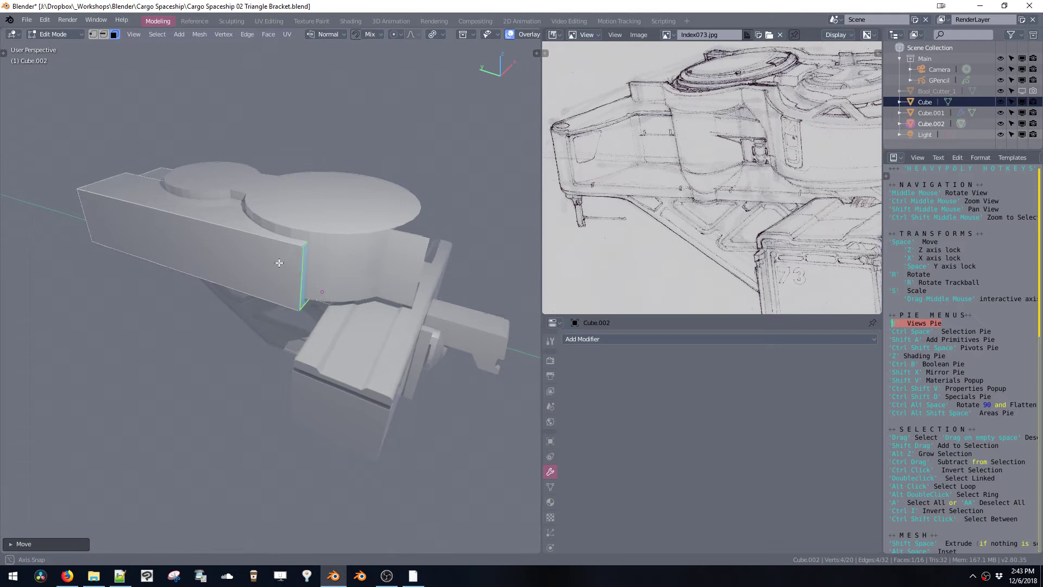
pyautogui.moveTo(298, 270); pyautogui.dragTo(333, 249, button='middle')
# - Subtract the whole linked block from the tall box with the Live Subtract boolean
pyautogui.hotkey('ctrl', 'l')
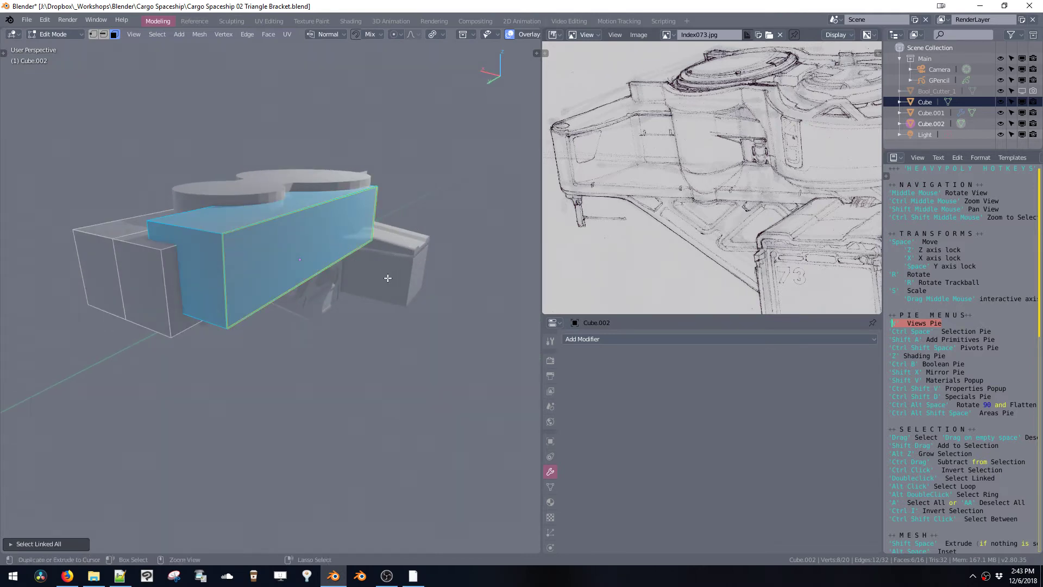
pyautogui.hotkey('ctrl', 'b')
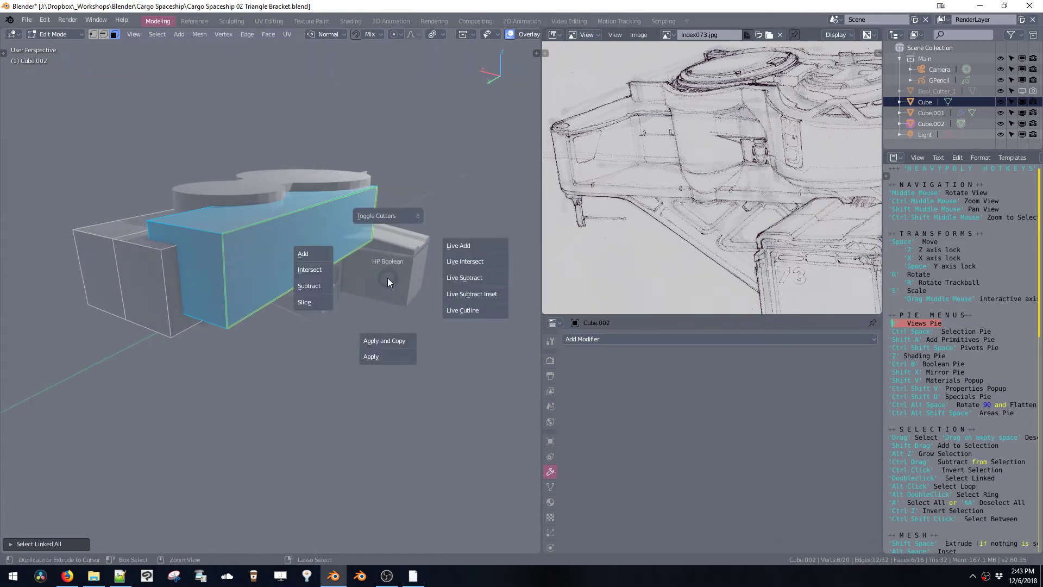
pyautogui.click(459, 278)
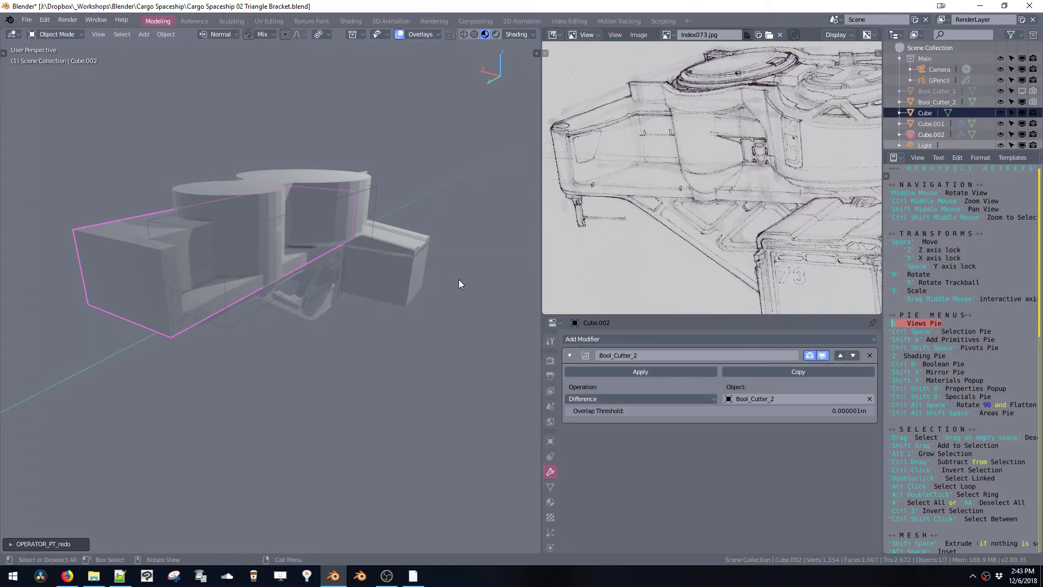
pyautogui.moveTo(459, 279); pyautogui.dragTo(370, 259, button='middle')
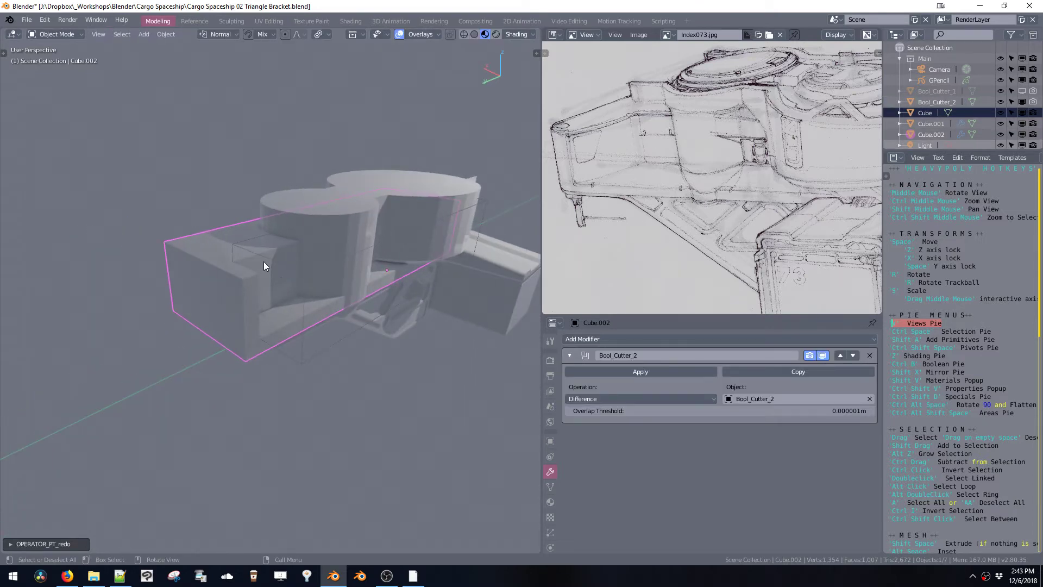
pyautogui.moveTo(264, 266); pyautogui.dragTo(287, 282, button='middle')
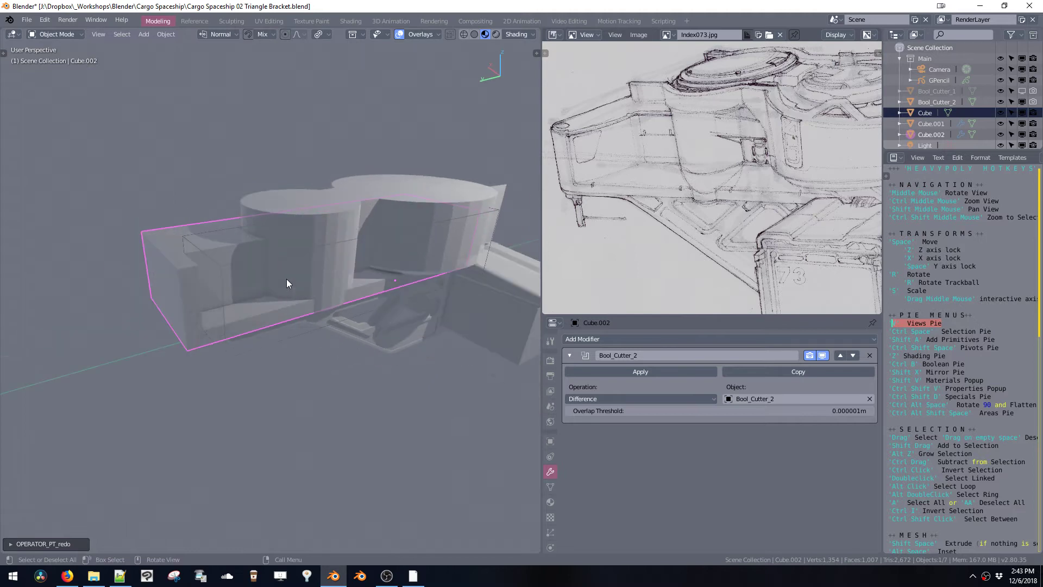
# - Edit the boolean cutter in edge mode and raise its inner bottom edge along Z to slope the recess floor
pyautogui.click(292, 340)
pyautogui.hotkey('ctrl', 'Tab')
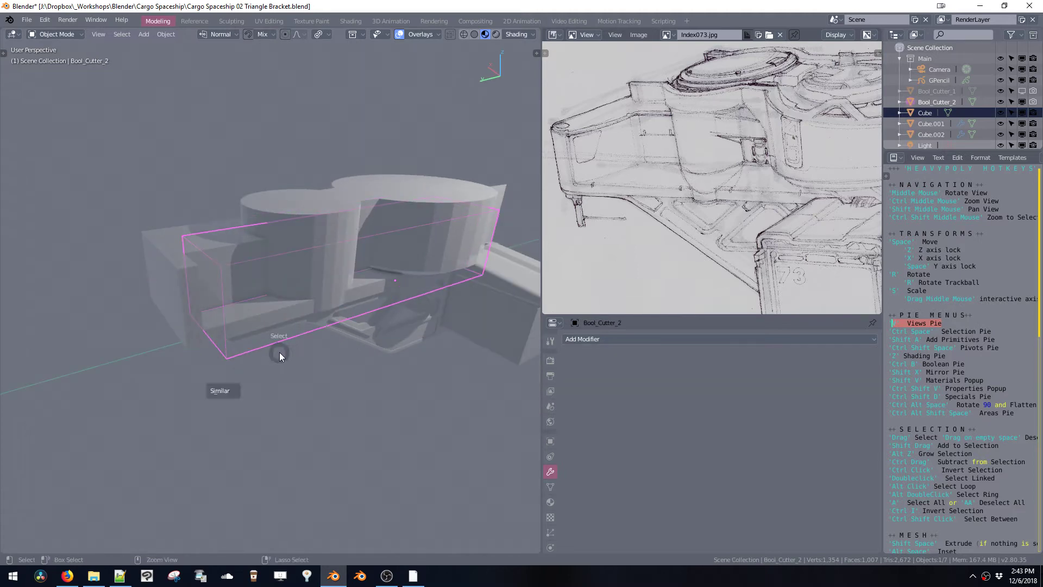
pyautogui.click(279, 294)
pyautogui.moveTo(279, 302); pyautogui.dragTo(198, 298, button='middle')
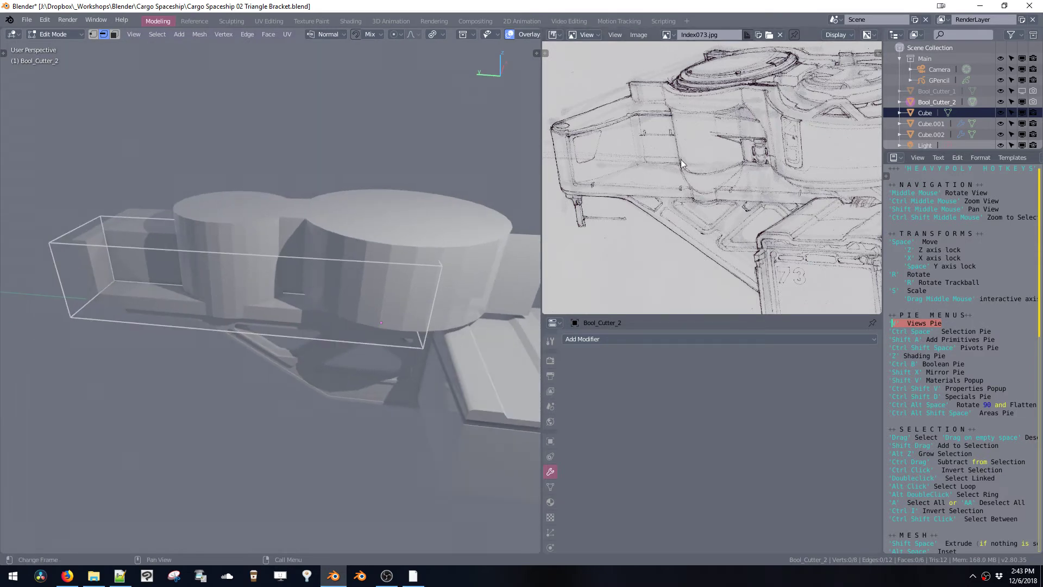
pyautogui.moveTo(634, 171)
pyautogui.mouseDown(button='middle')
pyautogui.moveTo(611, 139)
pyautogui.moveTo(637, 168)
pyautogui.mouseUp(button='middle')
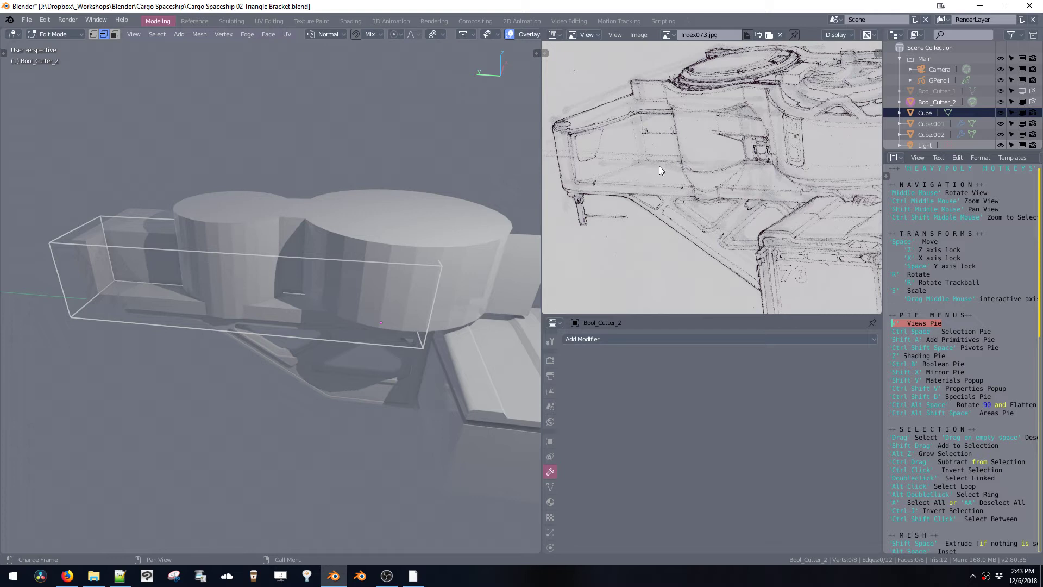
pyautogui.click(291, 295)
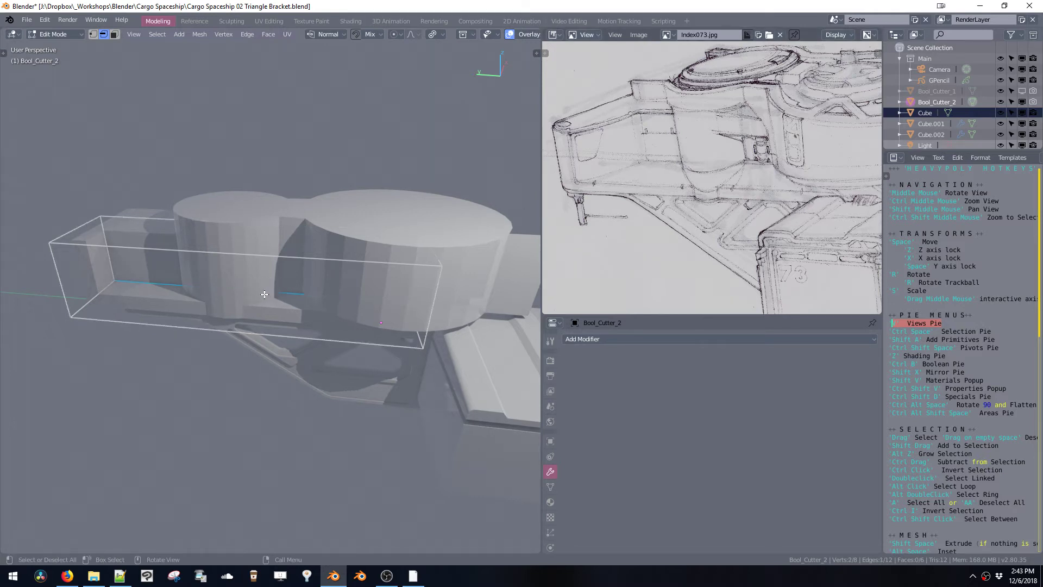
pyautogui.moveTo(250, 279); pyautogui.dragTo(355, 255, button='middle')
pyautogui.hotkey('ctrl', 'space')
pyautogui.click(347, 237)
pyautogui.press('space')
pyautogui.press('z')
pyautogui.click(361, 216)
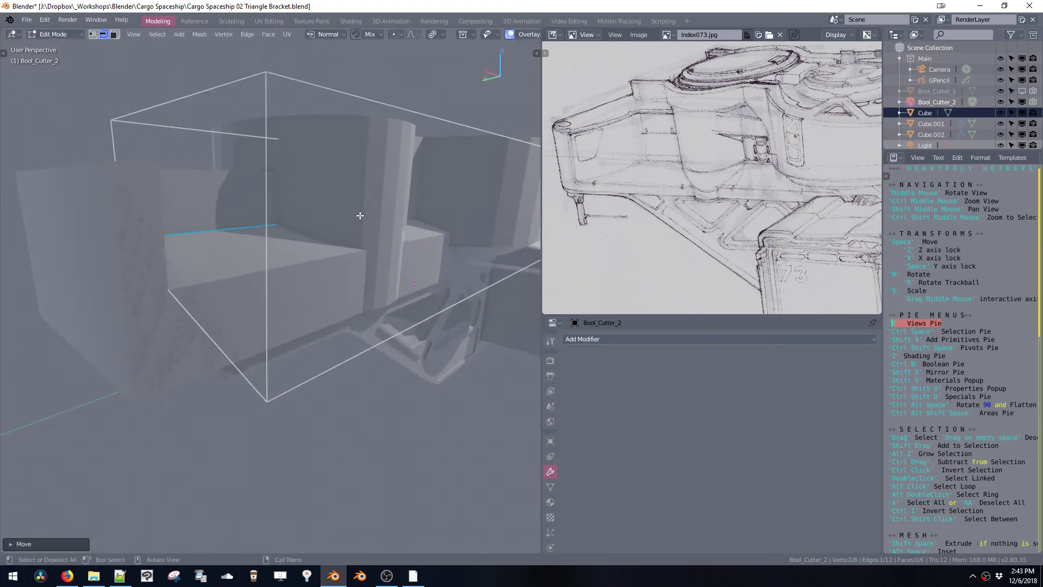
# - Add the outer bottom edge to the selection, lower both cutter edges along Z and scale them vertically
pyautogui.keyDown('shift'); pyautogui.click(409, 329); pyautogui.keyUp('shift')
pyautogui.press('space')
pyautogui.press('z')
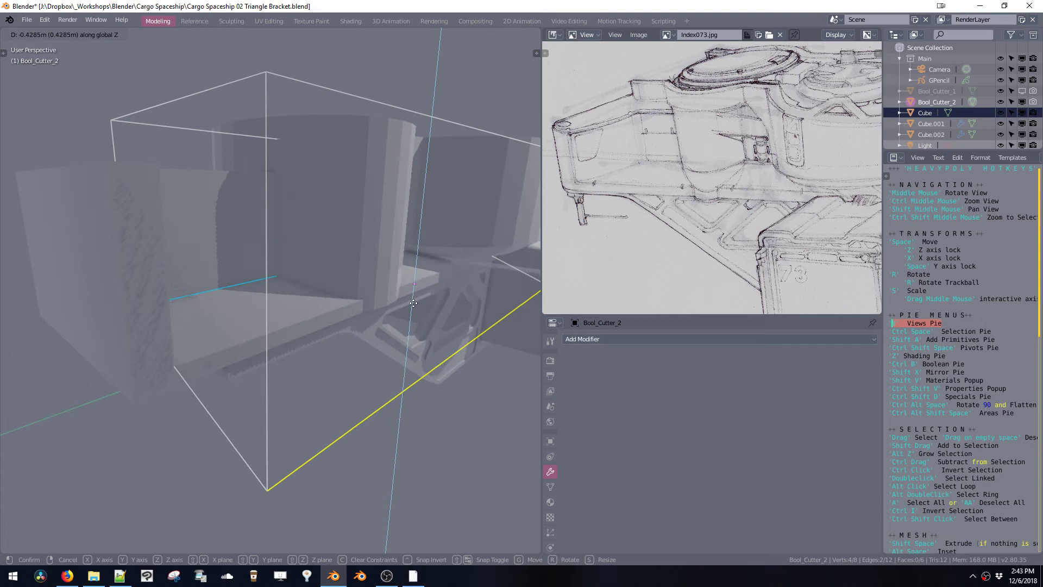
pyautogui.click(409, 324)
pyautogui.press('s')
pyautogui.press('z')
pyautogui.click(436, 380)
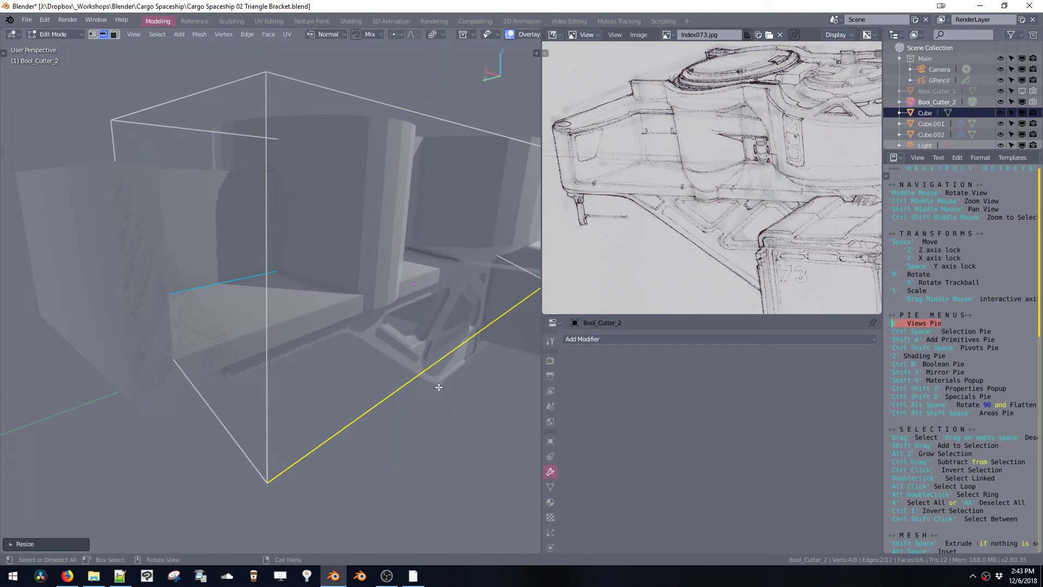
# - Set the transform pivot point to Median Point
pyautogui.moveTo(435, 380)
pyautogui.mouseDown(button='middle')
pyautogui.moveTo(466, 354)
pyautogui.moveTo(430, 368)
pyautogui.mouseUp(button='middle')
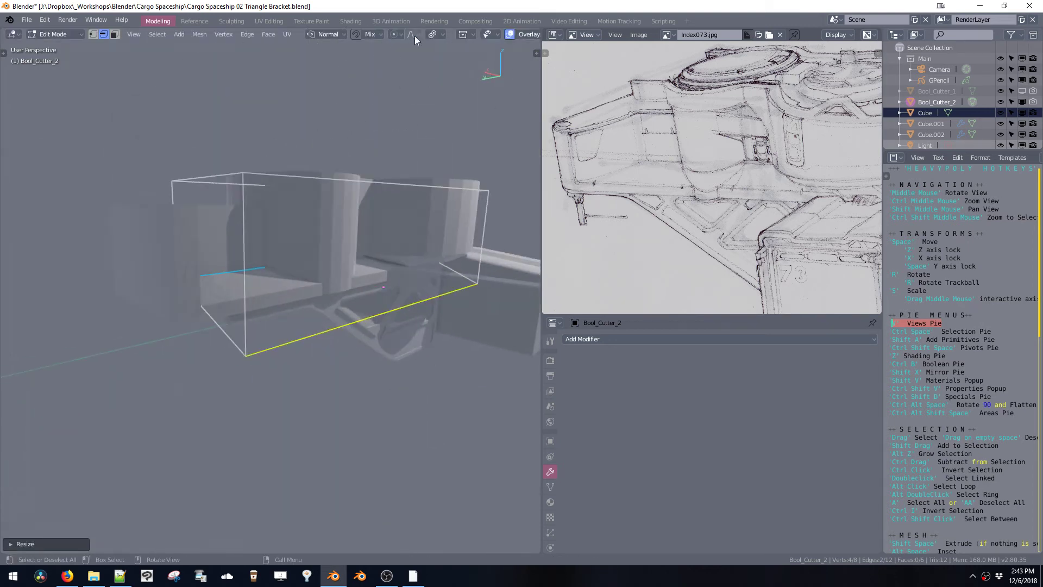
pyautogui.click(435, 34)
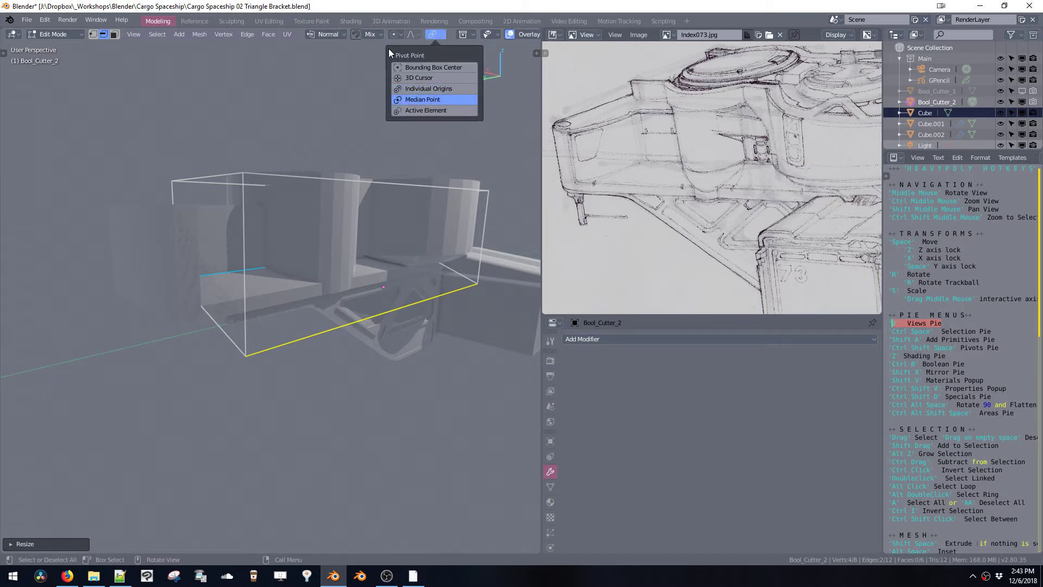
pyautogui.click(318, 76)
pyautogui.click(436, 36)
pyautogui.click(424, 102)
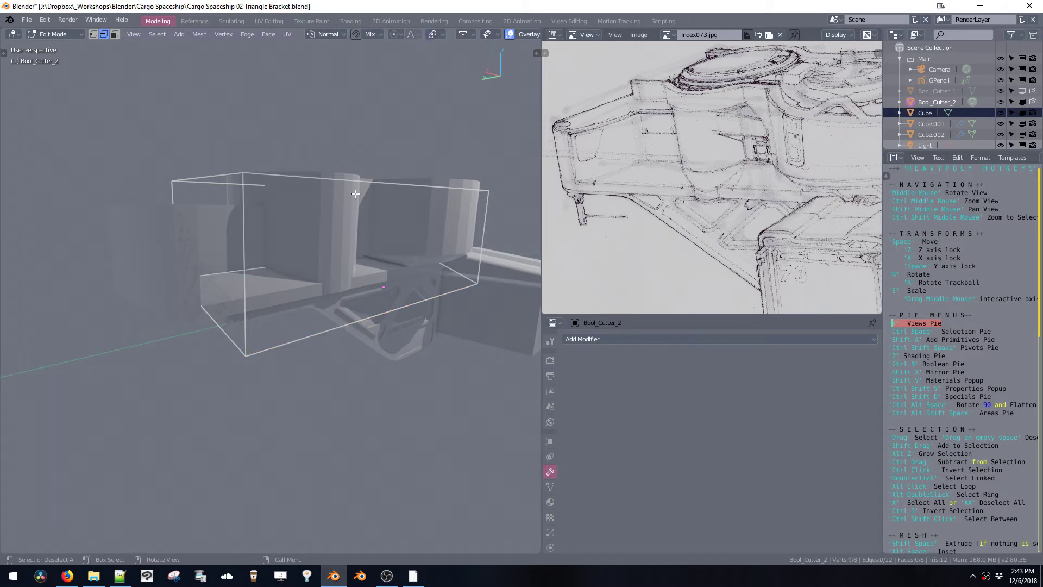
# - Select the boolean cutter's two long bottom edges and scale them along Z to steepen the sloped floor
pyautogui.moveTo(300, 249); pyautogui.dragTo(265, 250, button='middle')
pyautogui.moveTo(227, 248); pyautogui.dragTo(318, 350)
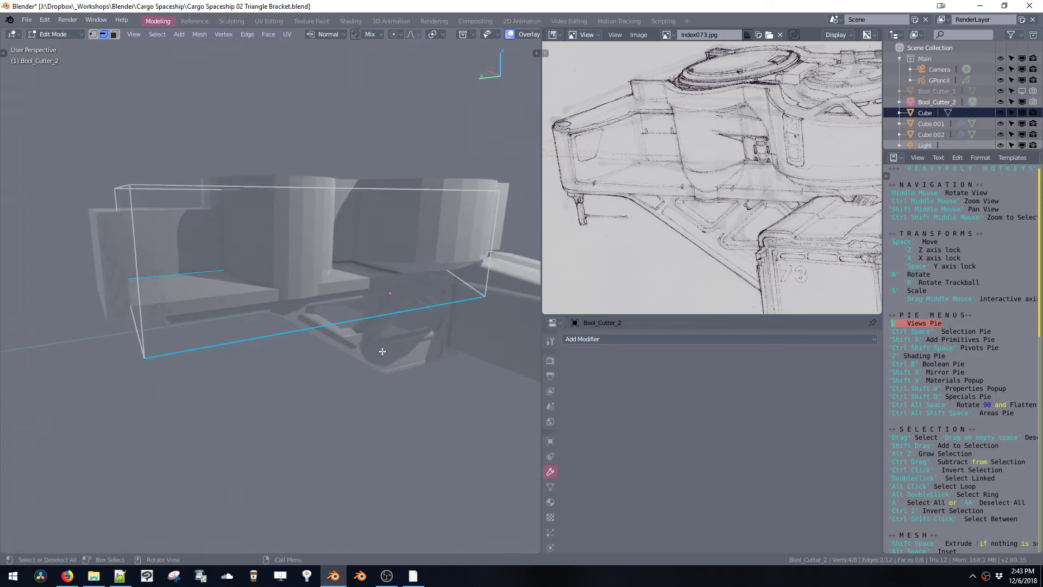
pyautogui.press('s')
pyautogui.press('z')
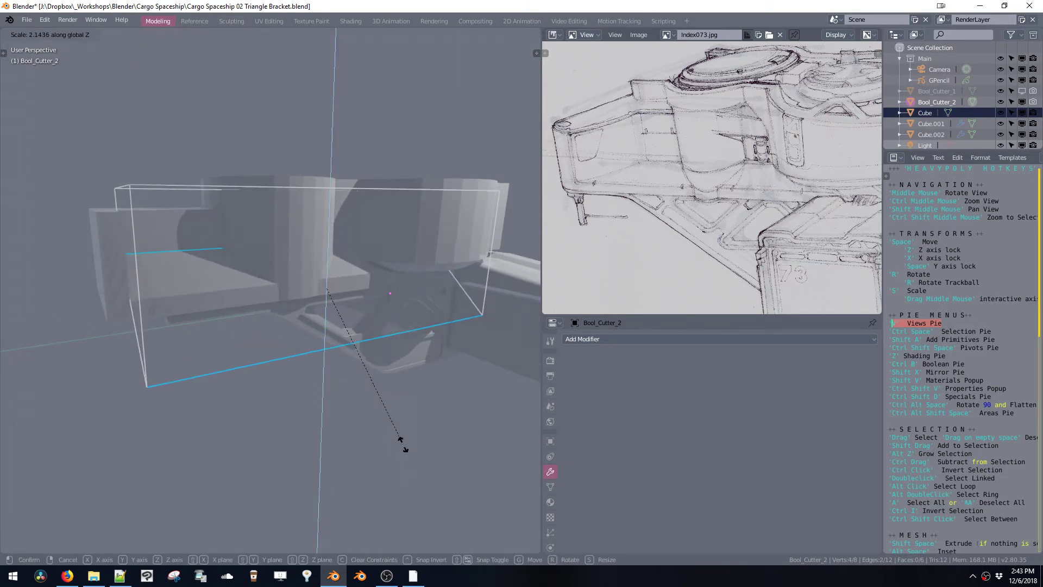
pyautogui.click(422, 452)
# - Lower the two bottom cutter edges along Z and rescale them vertically to refine the floor slope
pyautogui.press('space')
pyautogui.press('z')
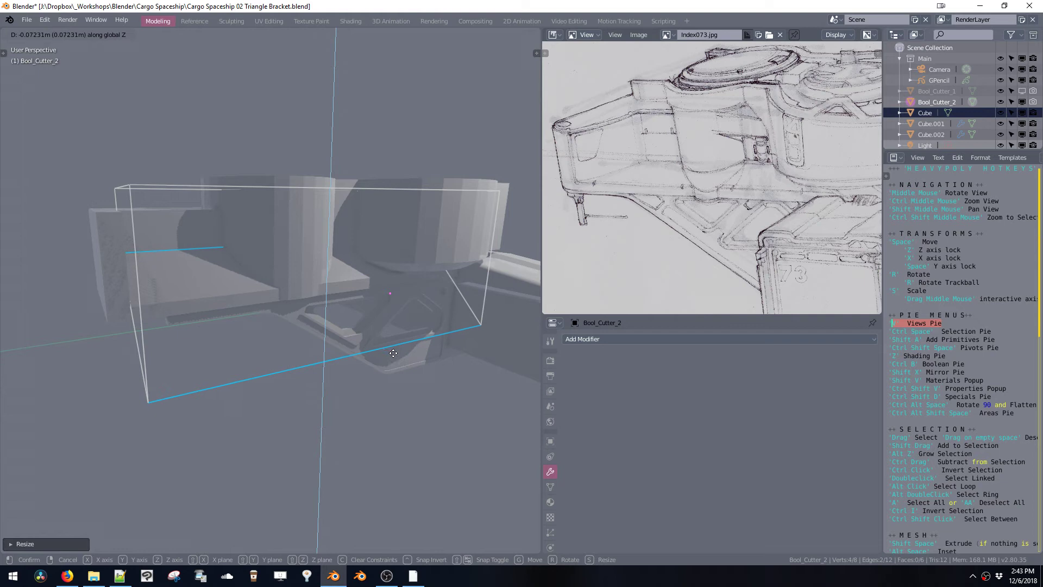
pyautogui.click(396, 392)
pyautogui.press('s')
pyautogui.press('z')
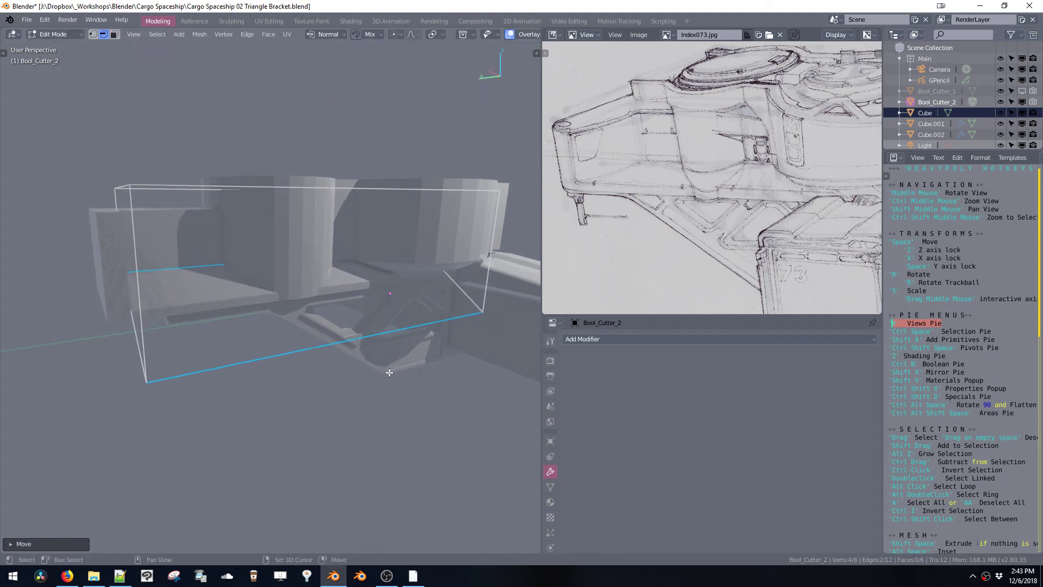
pyautogui.click(390, 383)
# - Move the inner vertical edge at the cutter's near end along Y toward the cylinder to angle the recess's end wall
pyautogui.moveTo(392, 393); pyautogui.dragTo(346, 286, button='middle')
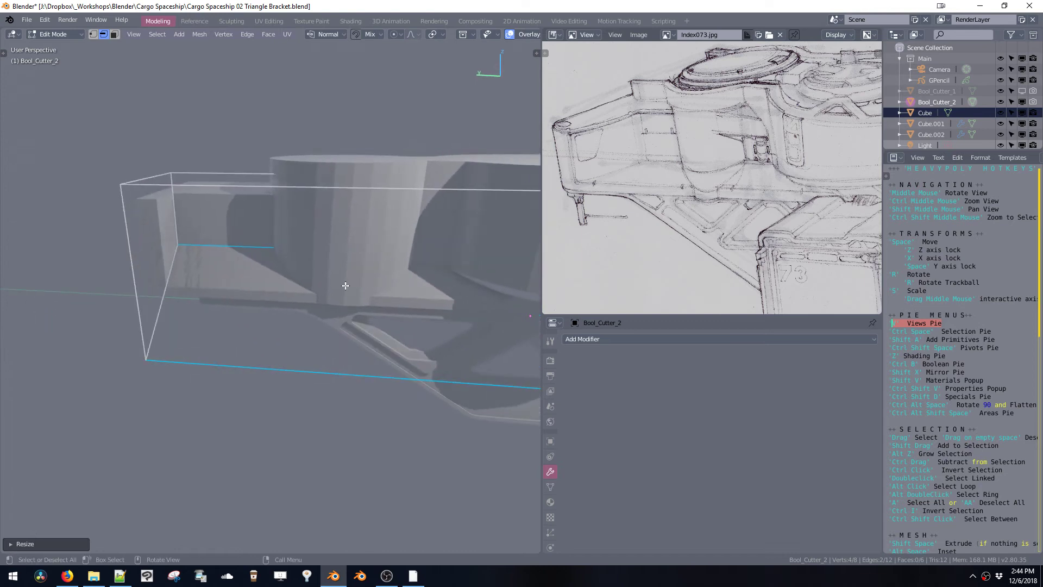
pyautogui.click(175, 205)
pyautogui.moveTo(175, 206); pyautogui.dragTo(229, 227, button='middle')
pyautogui.press('g')
pyautogui.press('y')
pyautogui.click(263, 231)
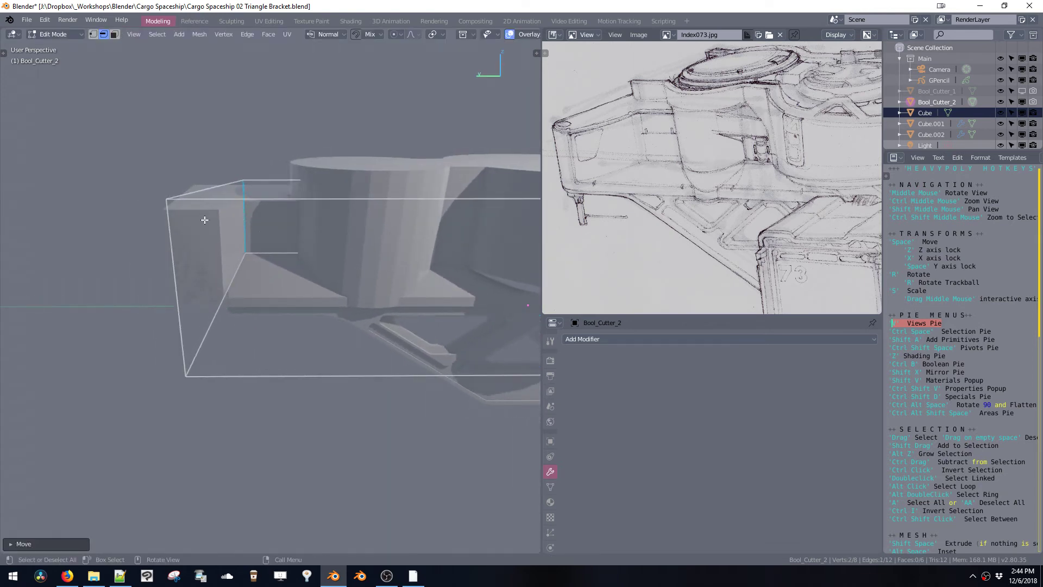
pyautogui.moveTo(206, 217); pyautogui.dragTo(249, 224)
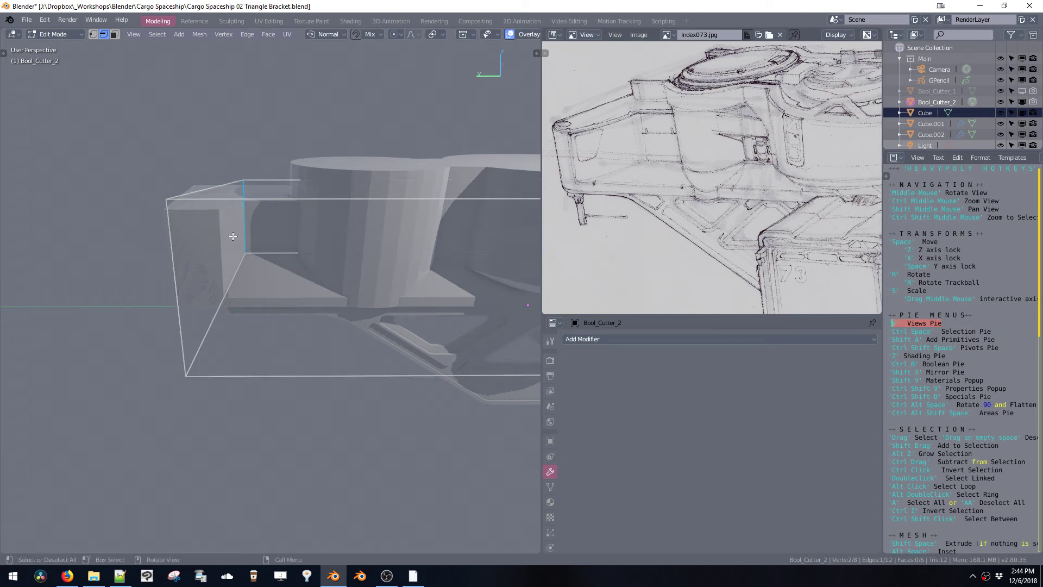
pyautogui.press('g')
pyautogui.click(310, 252)
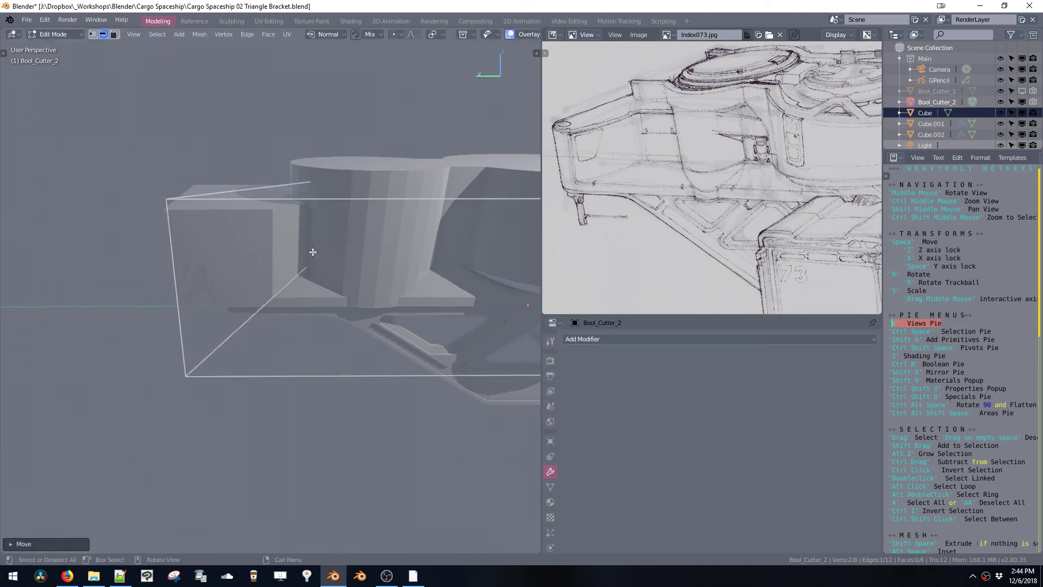
# - Select the cutter's large outer side face in face mode and shrink it inward by about 0.48 with Shrink/Fatten
pyautogui.moveTo(275, 316); pyautogui.dragTo(324, 336, button='middle')
pyautogui.press('3')
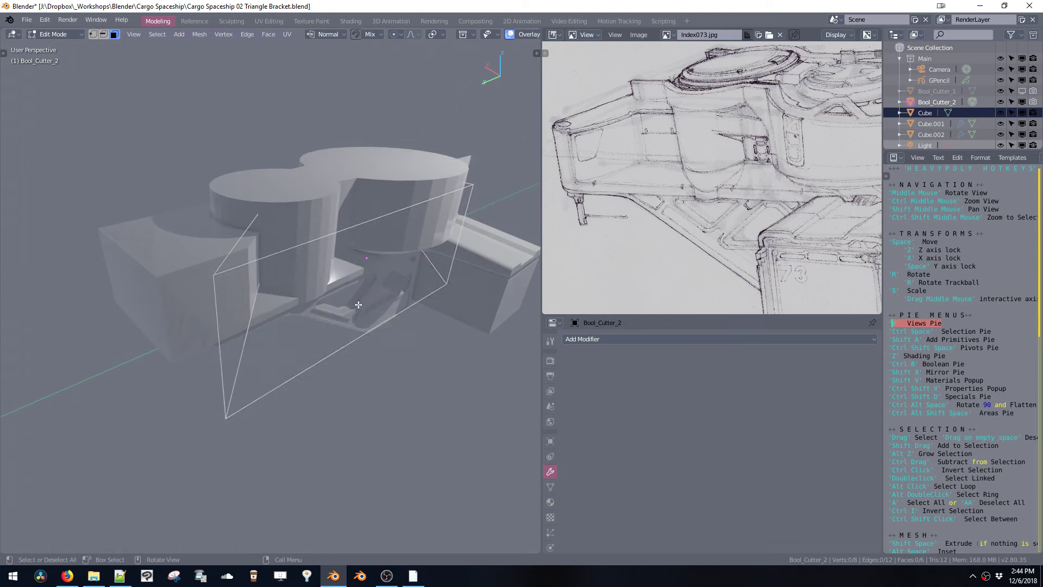
pyautogui.click(379, 295)
pyautogui.moveTo(380, 295)
pyautogui.mouseDown(button='middle')
pyautogui.moveTo(387, 303)
pyautogui.moveTo(364, 293)
pyautogui.moveTo(378, 303)
pyautogui.mouseUp(button='middle')
pyautogui.hotkey('alt', 's')
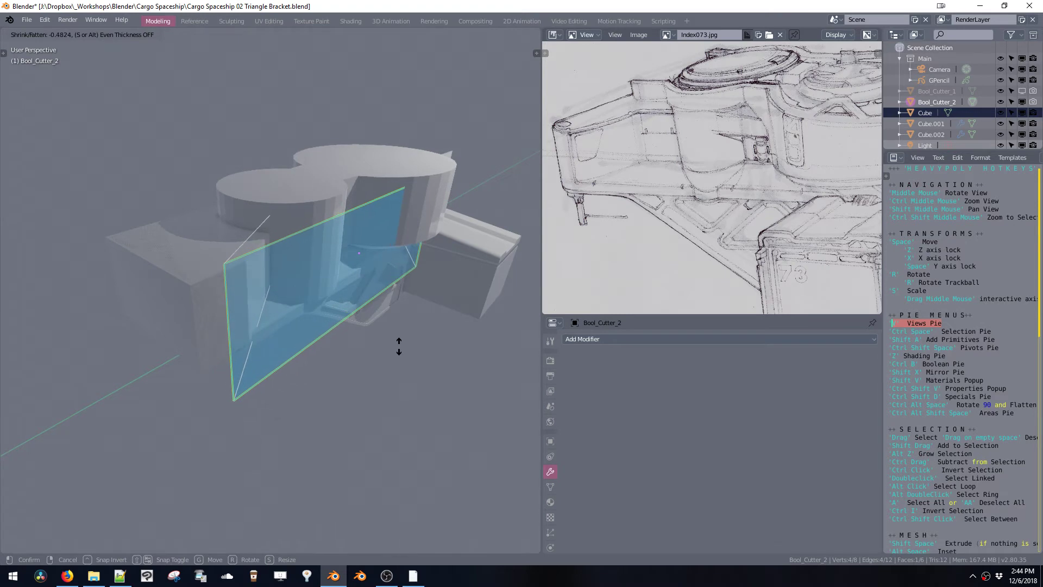
pyautogui.click(397, 346)
# - Select the whole linked cutter mesh and move it upward and inward toward the cylinders
pyautogui.moveTo(384, 331)
pyautogui.mouseDown(button='middle')
pyautogui.moveTo(378, 303)
pyautogui.moveTo(395, 320)
pyautogui.mouseUp(button='middle')
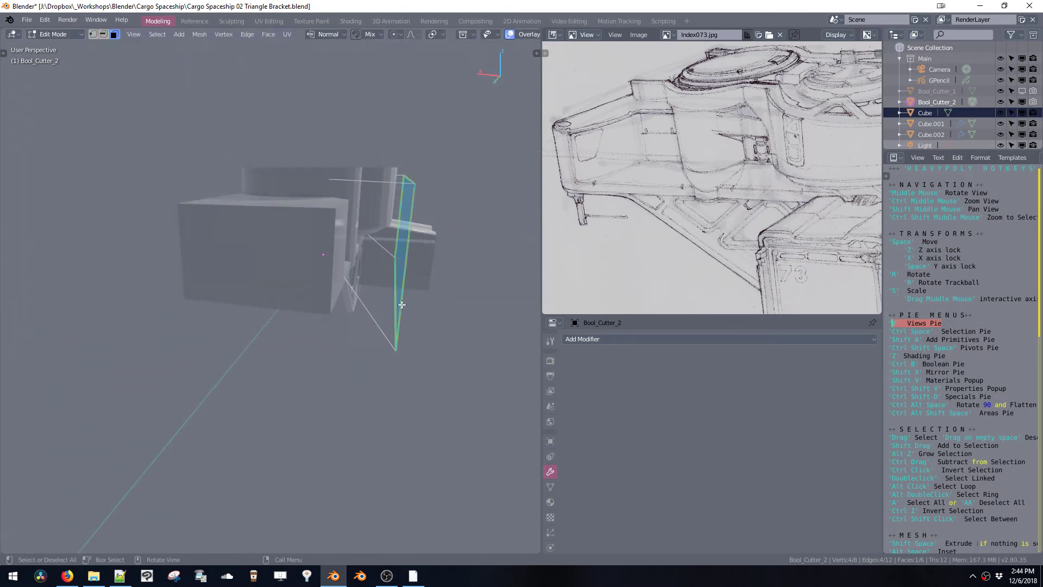
pyautogui.hotkey('ctrl', 'l')
pyautogui.press('g')
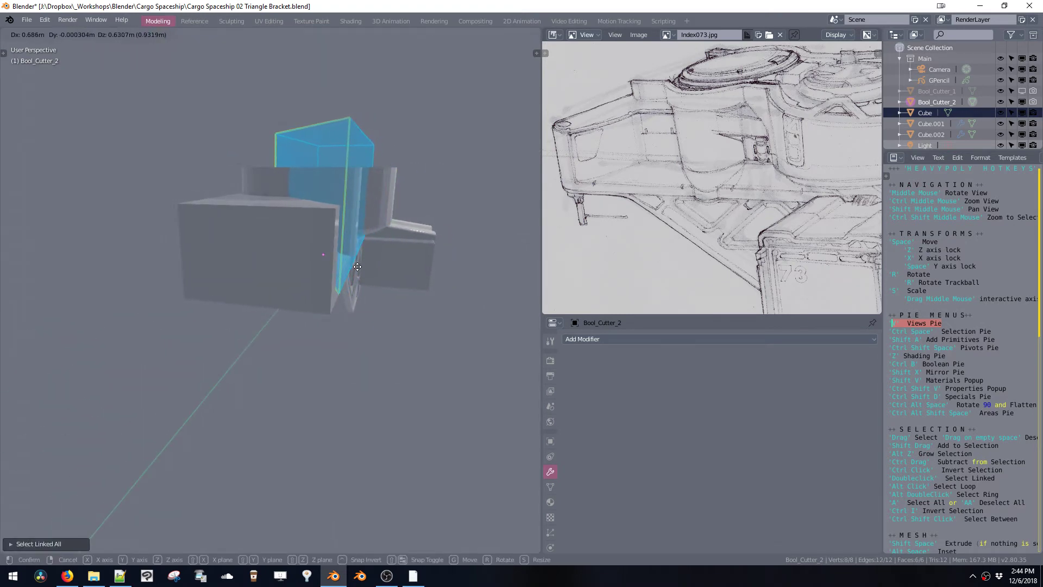
pyautogui.click(363, 269)
# - Select a single face of the repositioned cutter and offset it along its normal with Shrink/Fatten
pyautogui.moveTo(363, 268); pyautogui.dragTo(230, 180, button='middle')
pyautogui.click(302, 177)
pyautogui.hotkey('alt', 's')
pyautogui.click(337, 161)
# - In edge mode, move the inner vertical edge back from the cylinder and lower the cutter's inner bottom edge along Z
pyautogui.press('2')
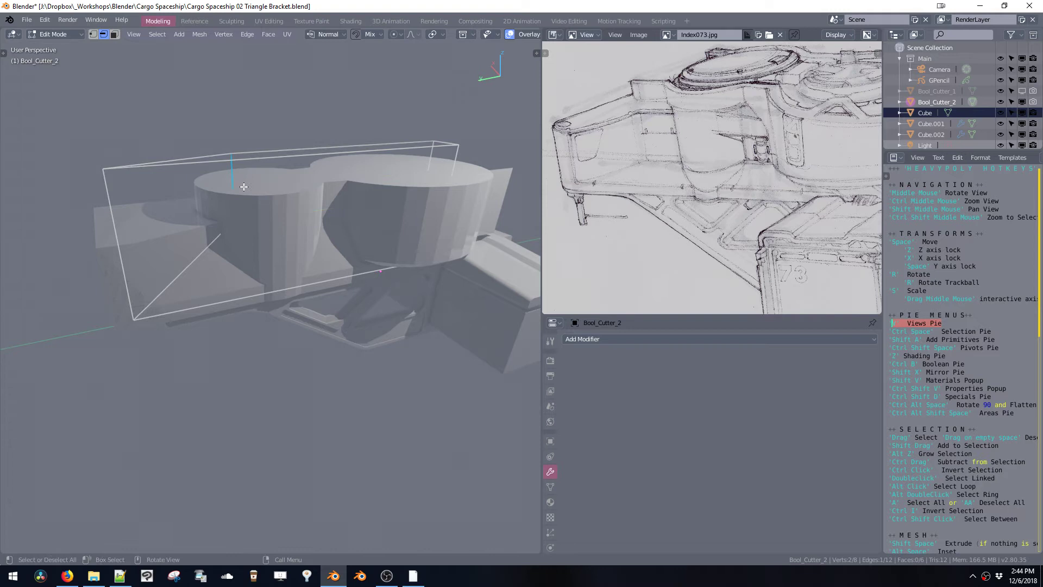
pyautogui.press('g')
pyautogui.press('z')
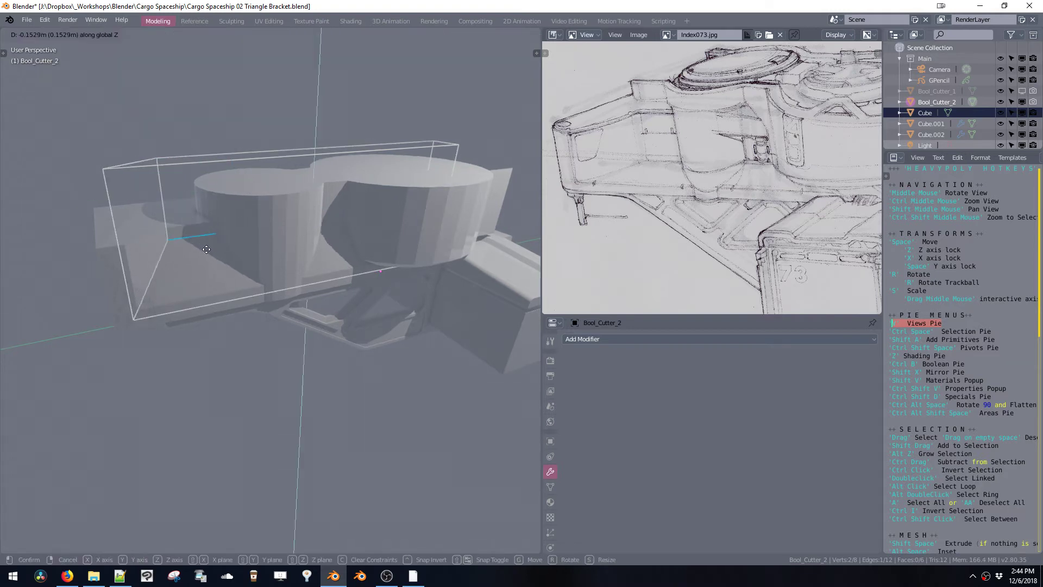
pyautogui.click(206, 271)
# - Move the cutter's inner edges along X to adjust the recess depth and the angle of its end wall
pyautogui.moveTo(205, 271); pyautogui.dragTo(268, 210, button='middle')
pyautogui.keyDown('shift'); pyautogui.click(252, 193); pyautogui.keyUp('shift')
pyautogui.press('space')
pyautogui.press('x')
pyautogui.click(306, 231)
pyautogui.click(240, 196)
pyautogui.press('space')
pyautogui.press('x')
pyautogui.click(262, 211)
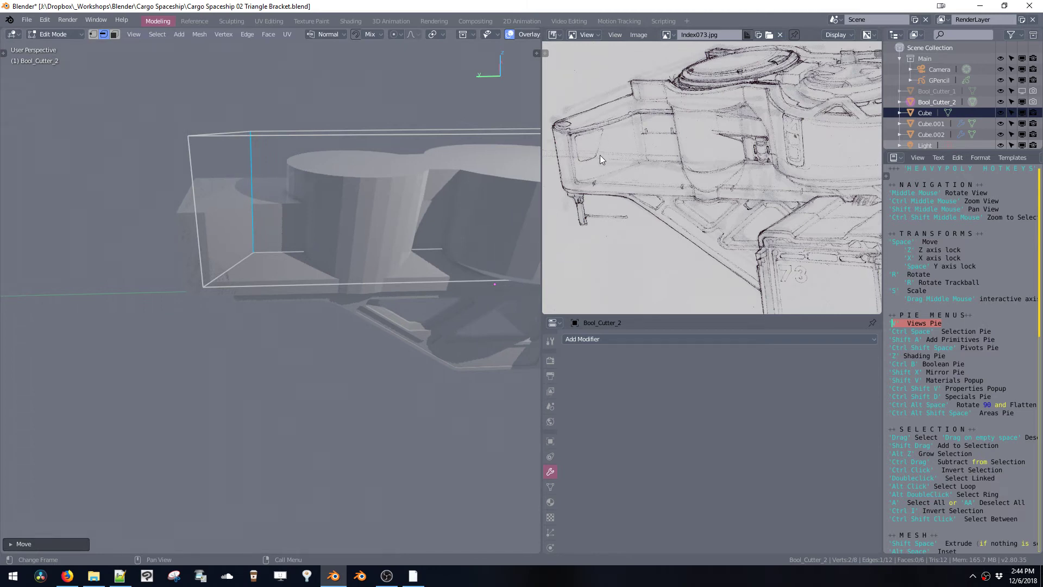
# - Add a lengthwise loop cut to the cutter, splitting its angled end wall down the middle
pyautogui.moveTo(326, 230); pyautogui.dragTo(331, 276, button='middle')
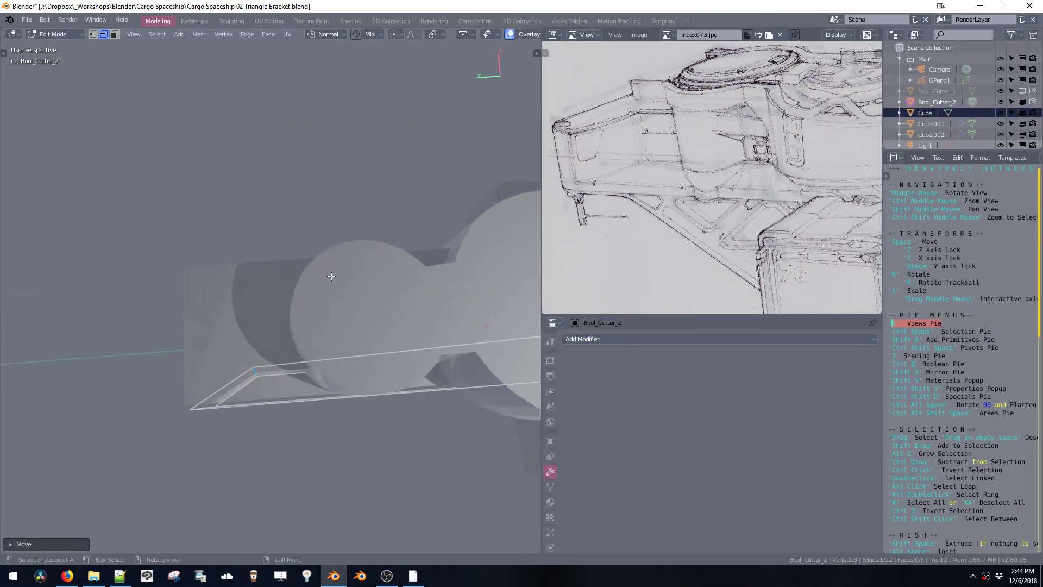
pyautogui.moveTo(229, 391); pyautogui.dragTo(274, 280, button='middle')
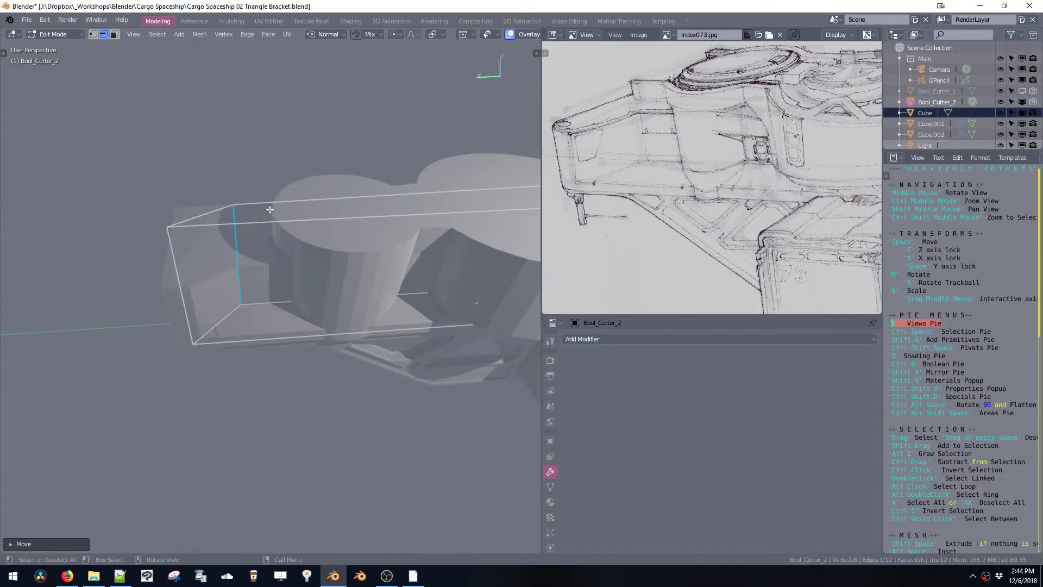
pyautogui.hotkey('ctrl', 'r')
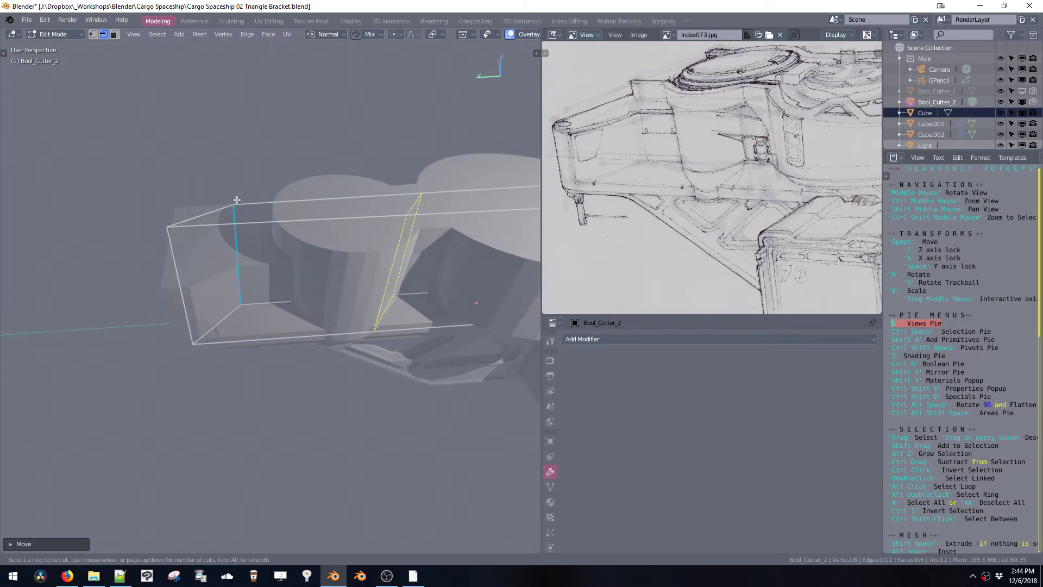
pyautogui.click(200, 215)
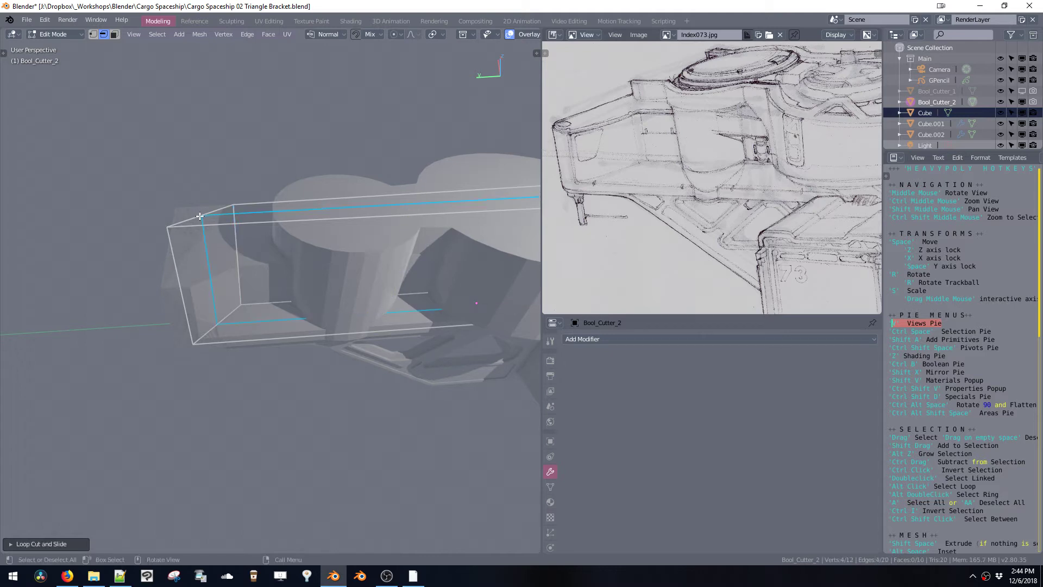
# - Select the new vertical edge on the cutter's end wall and move it along Y to bend the wall
pyautogui.hotkey('alt', 'a')
pyautogui.keyDown('shift'); pyautogui.moveTo(232, 272); pyautogui.dragTo(206, 252, button='middle'); pyautogui.keyUp('shift')
pyautogui.click(194, 266)
pyautogui.press('space')
pyautogui.press('space')
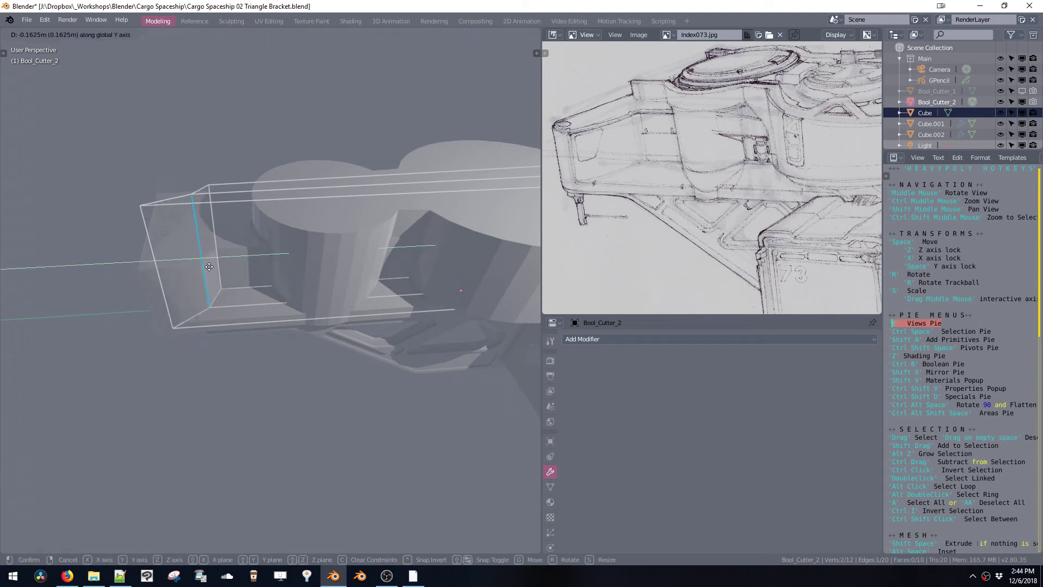
pyautogui.click(204, 267)
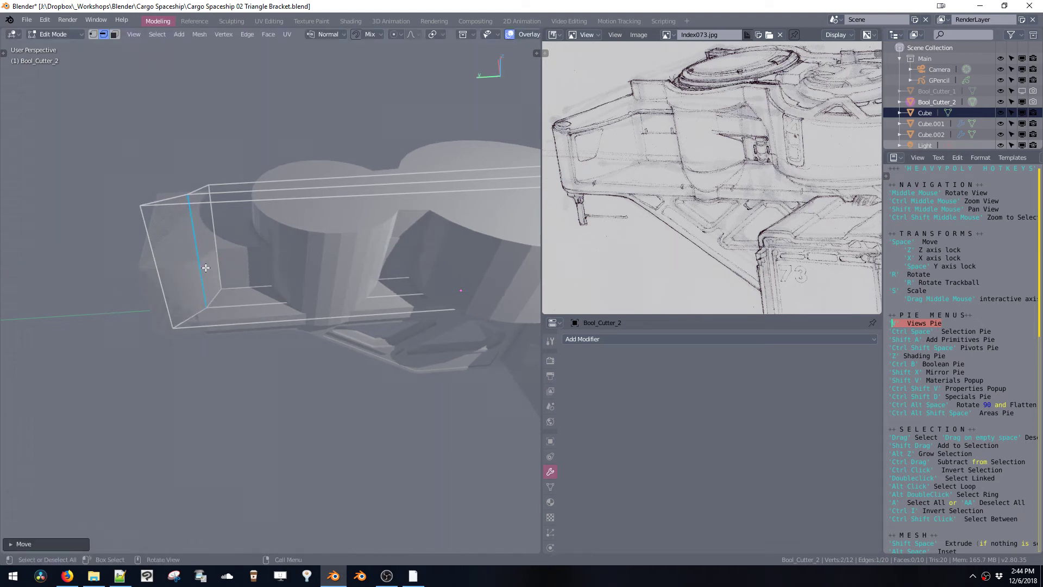
# - Select the full middle edge loop of the cutter and bevel it with 9 segments to curve the end wall
pyautogui.moveTo(204, 267); pyautogui.dragTo(304, 255, button='middle')
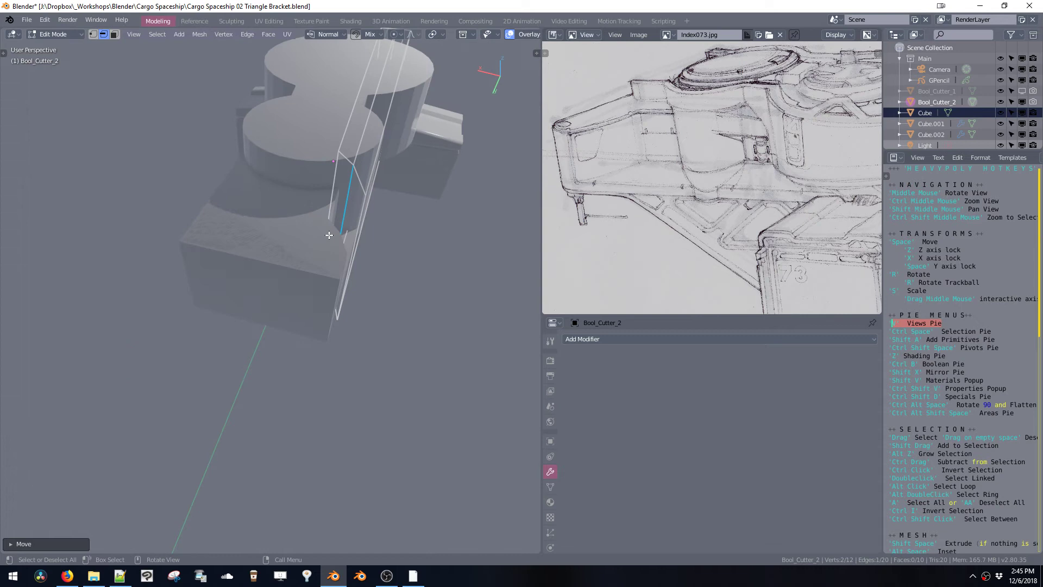
pyautogui.keyDown('alt'); pyautogui.click(328, 234); pyautogui.keyUp('alt')
pyautogui.moveTo(346, 215); pyautogui.dragTo(267, 249, button='middle')
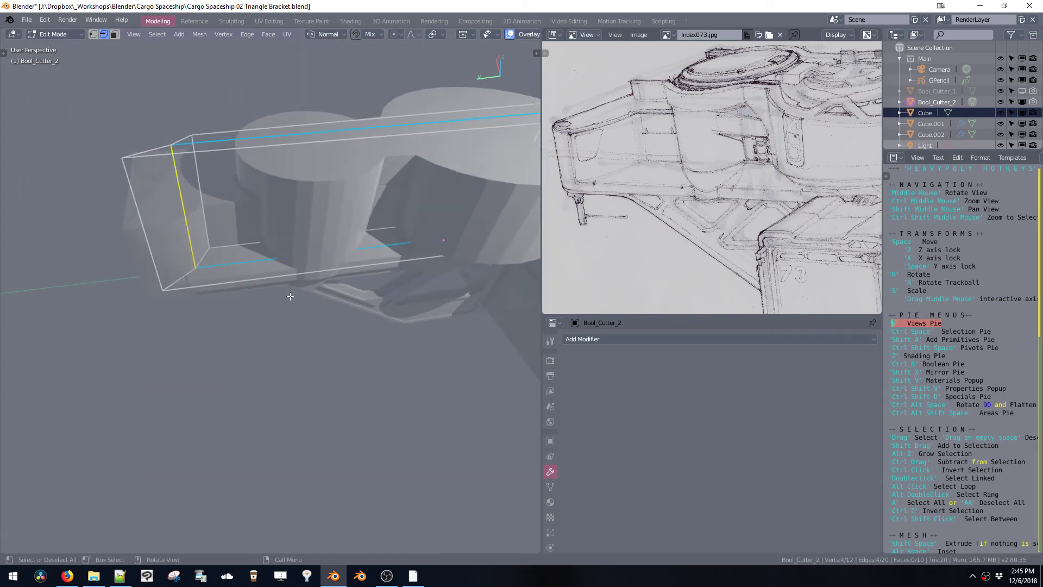
pyautogui.hotkey('ctrl', 'b')
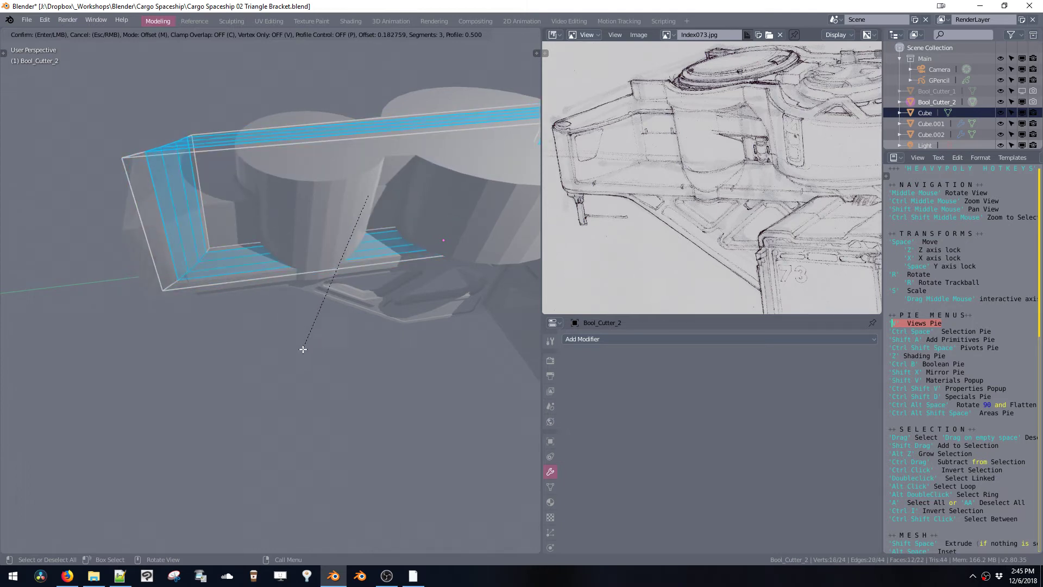
pyautogui.click(283, 404)
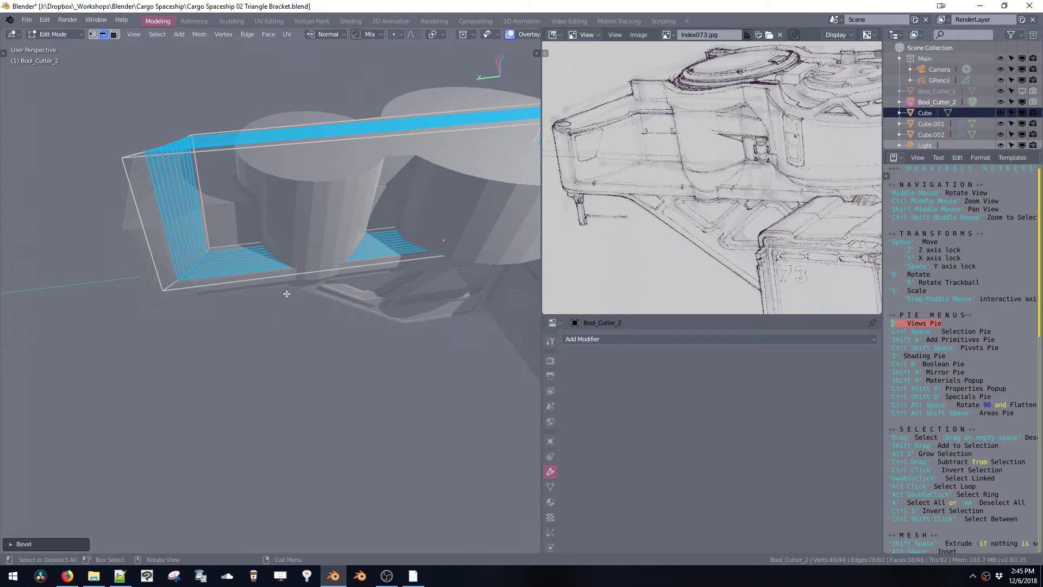
# - Select the curved bottom edges where the end wall meets the floor and bevel them with 4 segments
pyautogui.moveTo(286, 294); pyautogui.dragTo(326, 300, button='middle')
pyautogui.moveTo(101, 212); pyautogui.dragTo(256, 317)
pyautogui.moveTo(266, 319); pyautogui.dragTo(255, 307, button='middle')
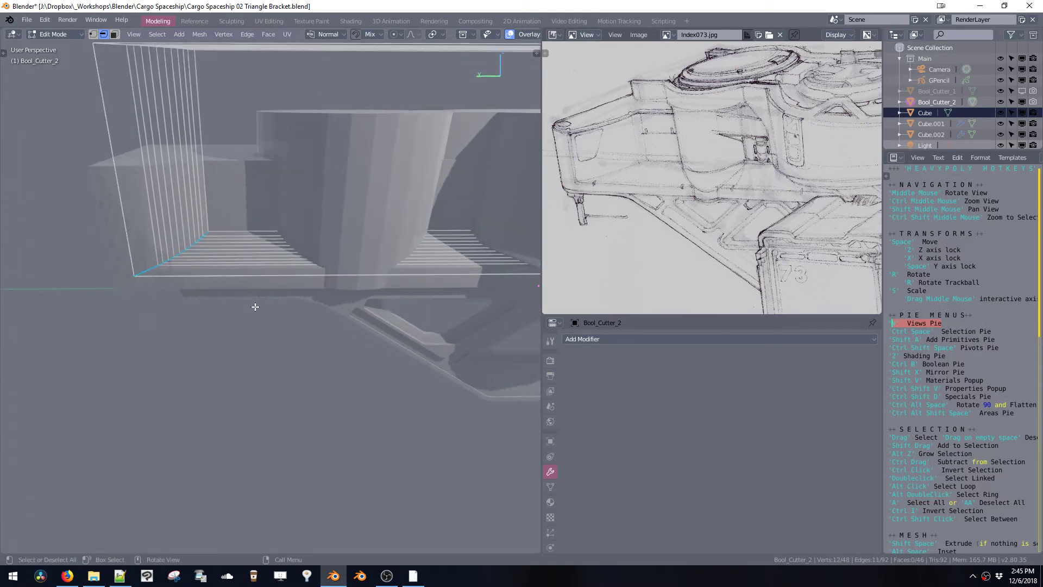
pyautogui.hotkey('ctrl', 'b')
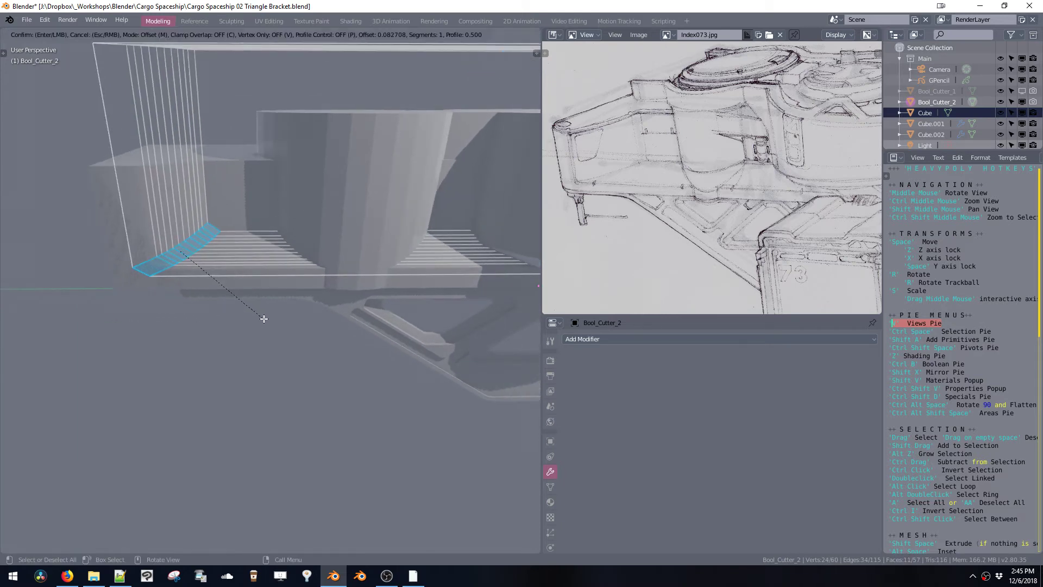
pyautogui.scroll(3, 270, 326)
pyautogui.click(280, 340)
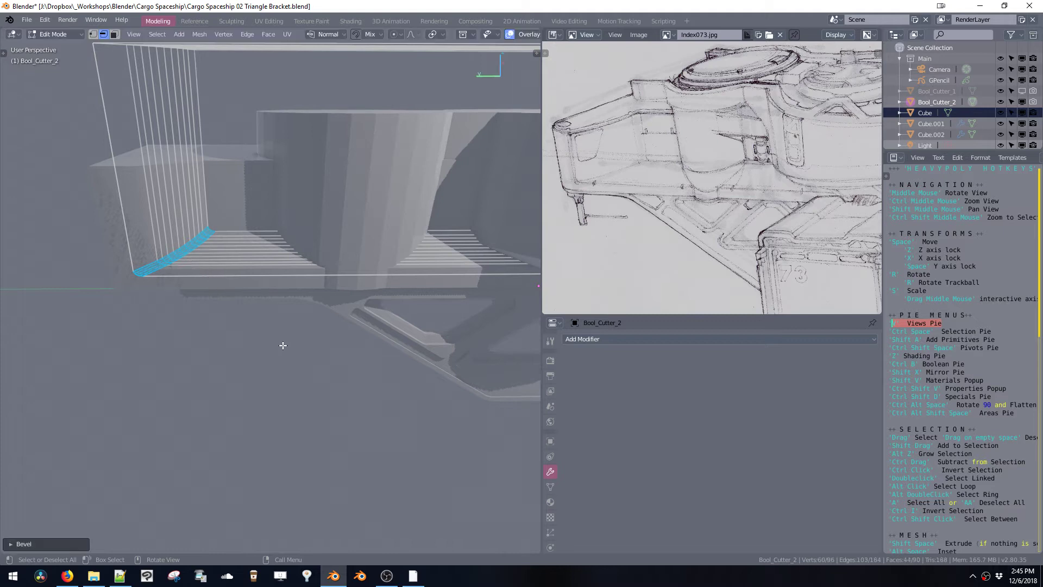
# - Select the edge loop around the cutter's inner back face and bevel it about 0.037 with 3 segments
pyautogui.moveTo(286, 308); pyautogui.dragTo(253, 275, button='middle')
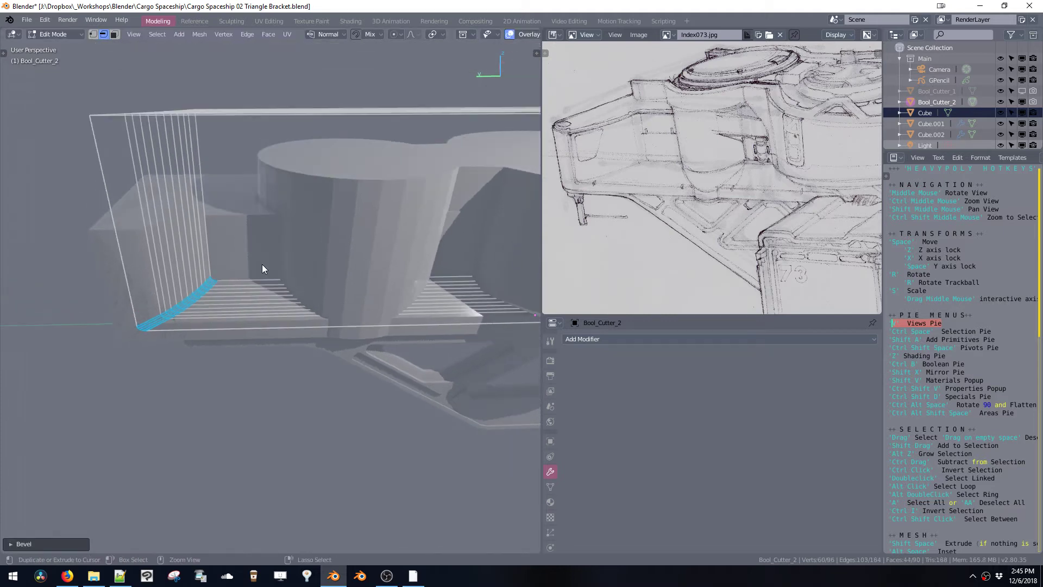
pyautogui.moveTo(262, 268); pyautogui.dragTo(274, 191, button='middle')
pyautogui.keyDown('alt'); pyautogui.click(272, 166); pyautogui.keyUp('alt')
pyautogui.moveTo(317, 241); pyautogui.dragTo(294, 241, button='middle')
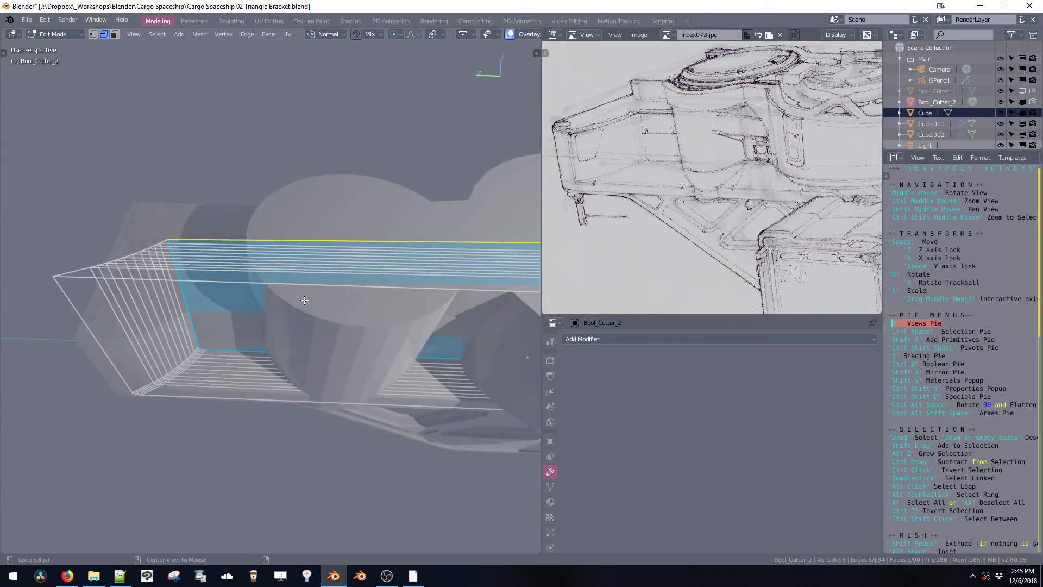
pyautogui.keyDown('alt'); pyautogui.moveTo(305, 300); pyautogui.dragTo(312, 251, button='middle'); pyautogui.keyUp('alt')
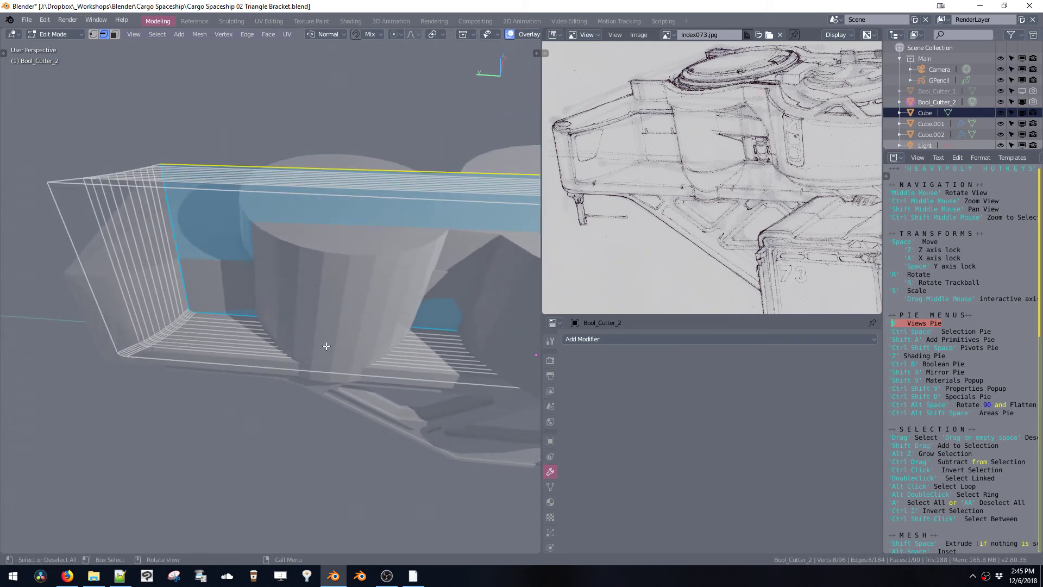
pyautogui.hotkey('ctrl', 'b')
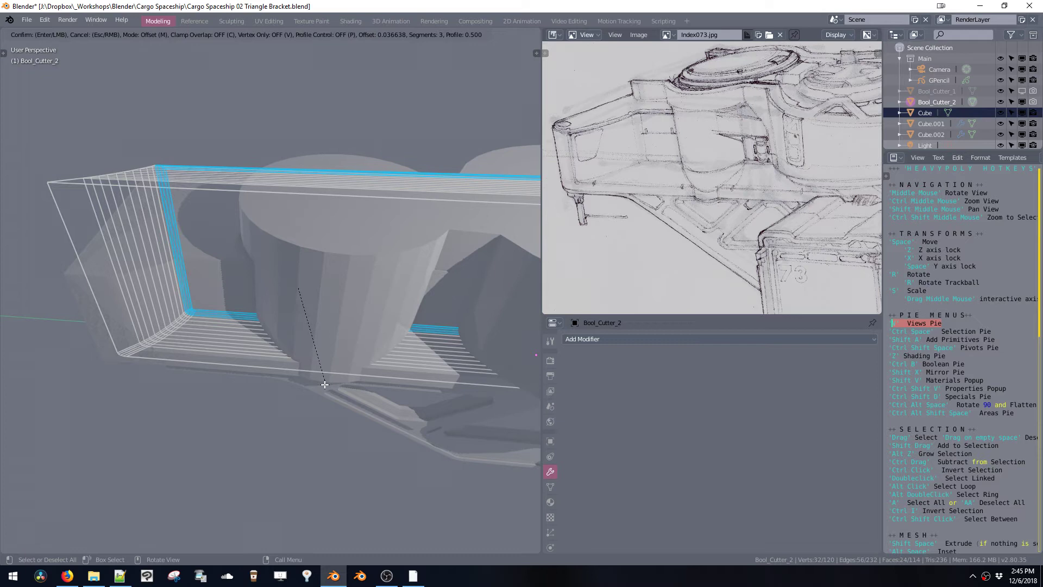
pyautogui.click(324, 384)
# - Deselect the mesh, return to Object Mode and reposition the whole cutter along Y in two small moves
pyautogui.press('a')
pyautogui.press('a')
pyautogui.moveTo(343, 344); pyautogui.dragTo(288, 301, button='middle')
pyautogui.press('Tab')
pyautogui.press('space')
pyautogui.press('space')
pyautogui.click(333, 342)
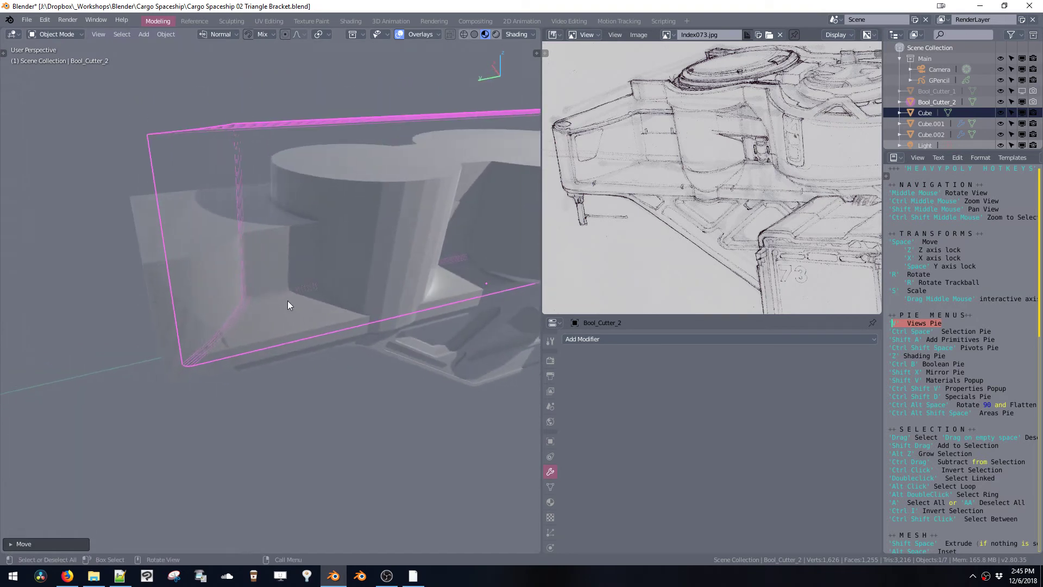
pyautogui.press('space')
pyautogui.press('space')
pyautogui.click(366, 314)
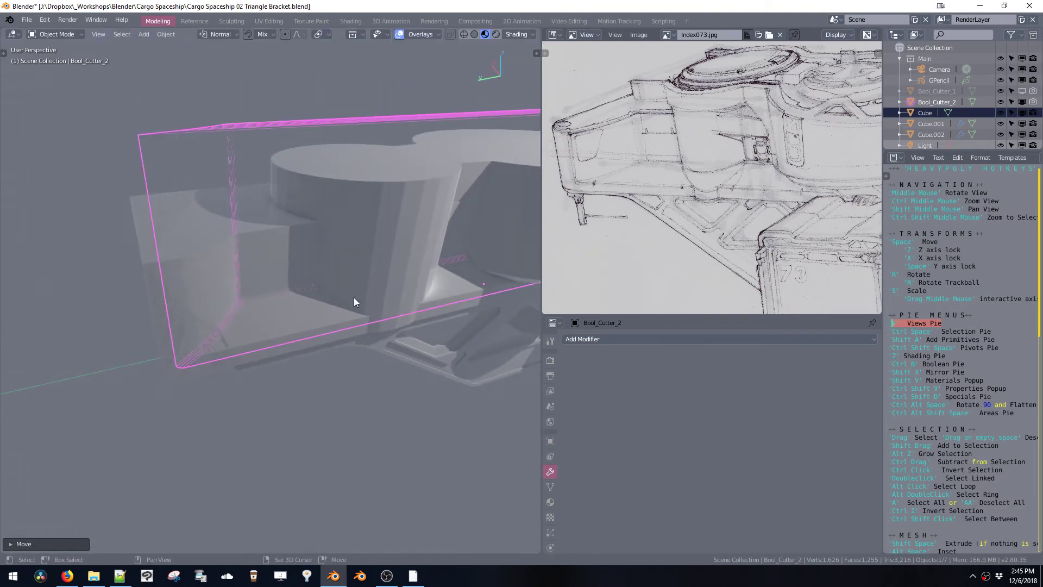
pyautogui.moveTo(354, 298); pyautogui.dragTo(342, 294, button='middle')
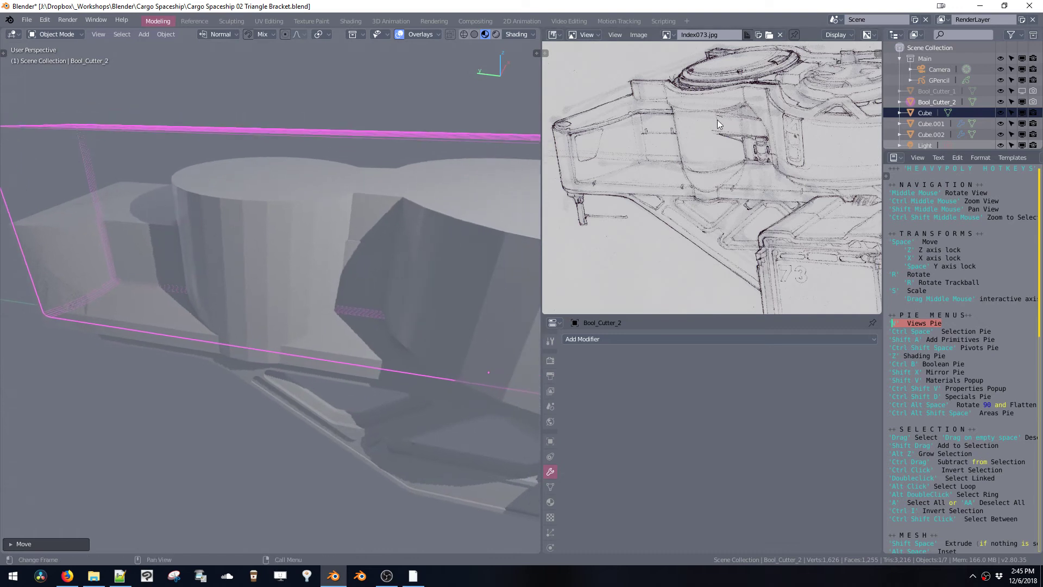
# - In Edit Mode, select the upper part of the recess cutter, lower it about 0.8 m along Z, and return to Object Mode
pyautogui.moveTo(419, 248); pyautogui.dragTo(462, 228, button='middle')
pyautogui.press('Tab')
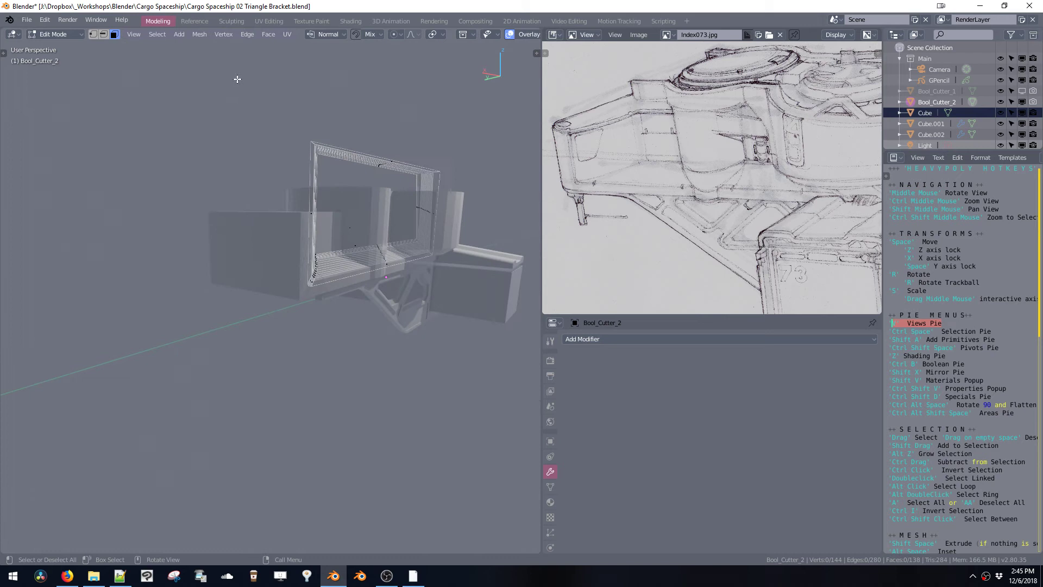
pyautogui.moveTo(239, 81); pyautogui.dragTo(460, 183)
pyautogui.press('g')
pyautogui.press('z')
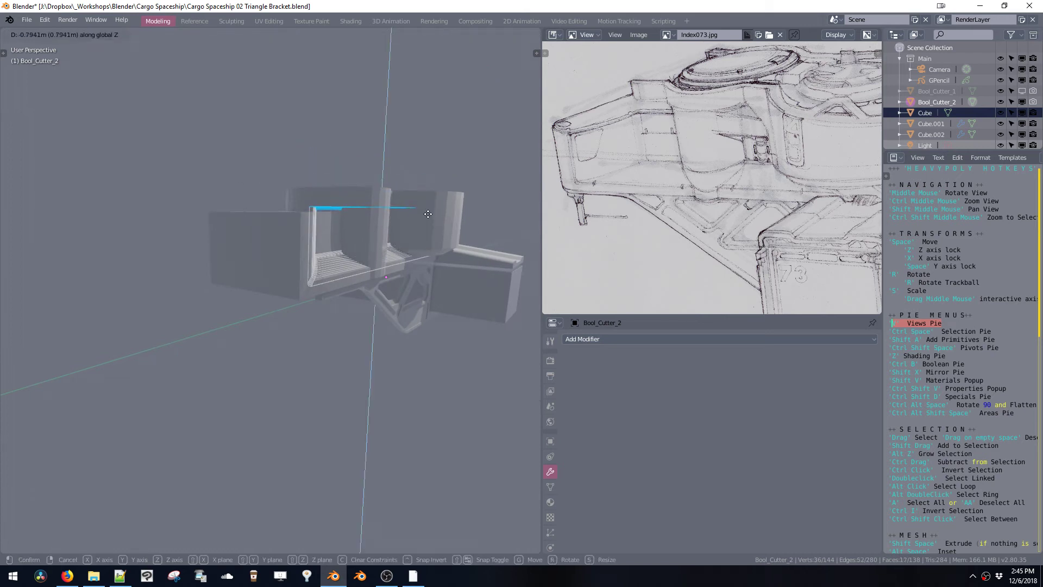
pyautogui.click(429, 209)
pyautogui.moveTo(428, 209); pyautogui.dragTo(375, 233, button='middle')
pyautogui.press('Tab')
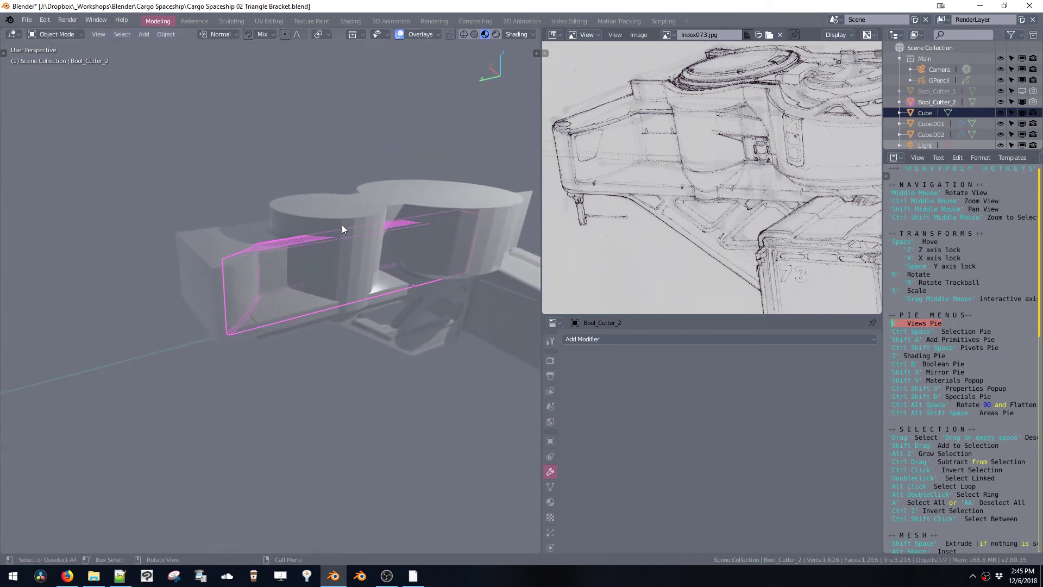
pyautogui.click(192, 283)
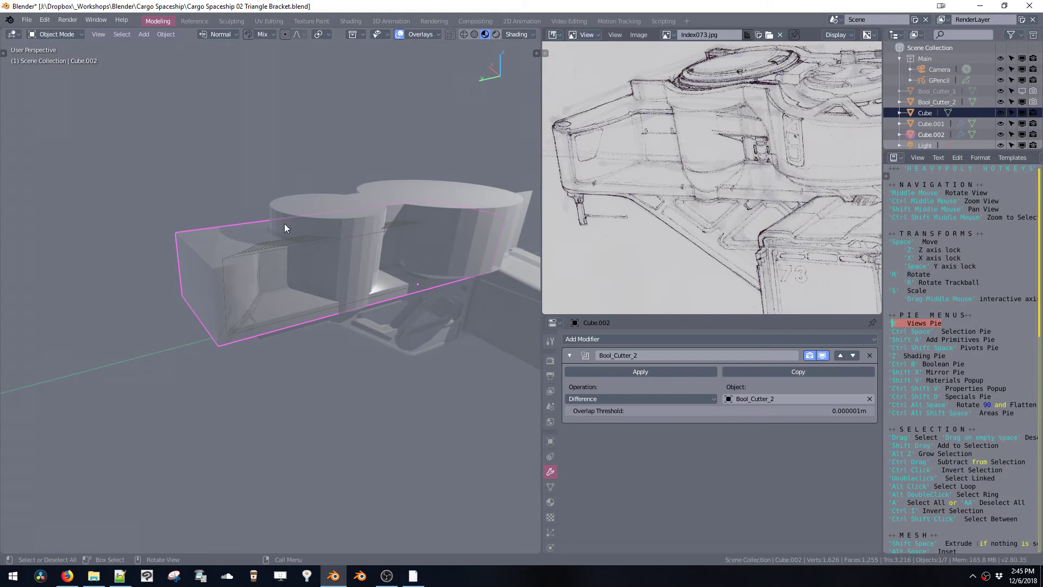
pyautogui.rightClick(324, 273)
pyautogui.press('Escape')
pyautogui.moveTo(348, 257); pyautogui.dragTo(330, 234, button='middle')
pyautogui.hotkey('shift', 'a')
pyautogui.moveTo(324, 230)
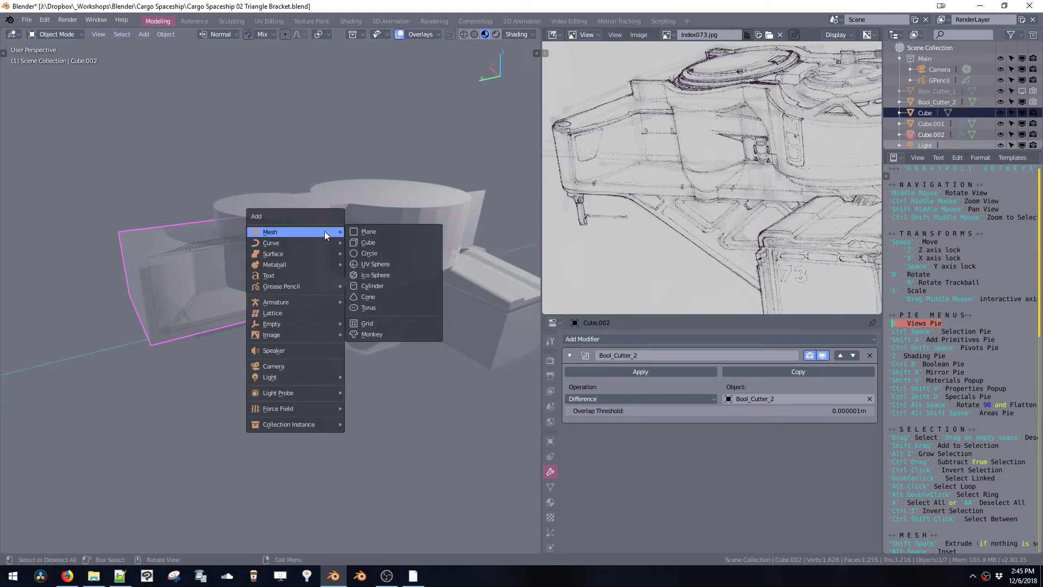
pyautogui.press('Escape')
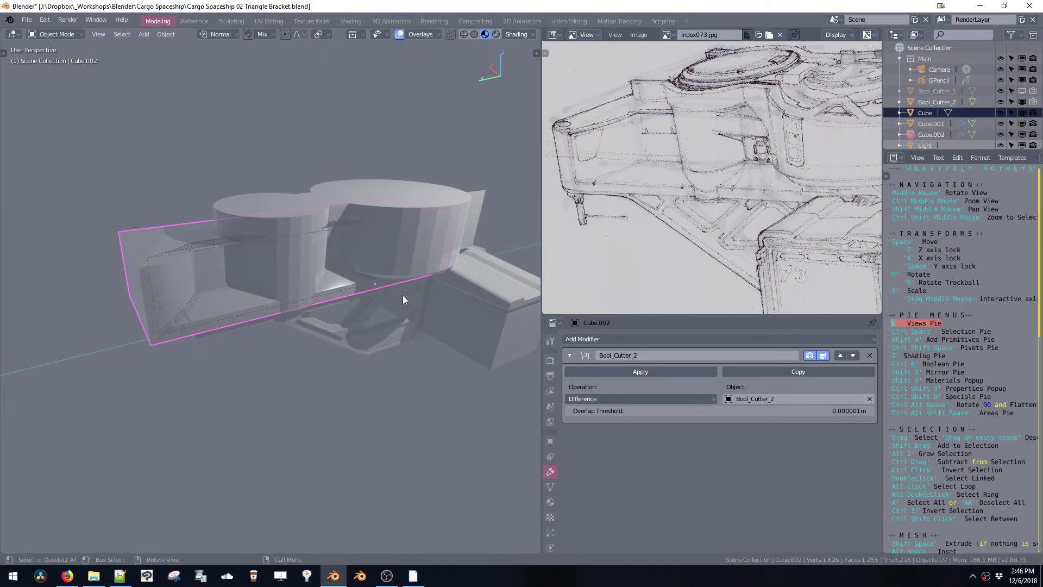
# - Add a new cube mesh to the scene
pyautogui.hotkey('shift', 'a')
pyautogui.moveTo(358, 239)
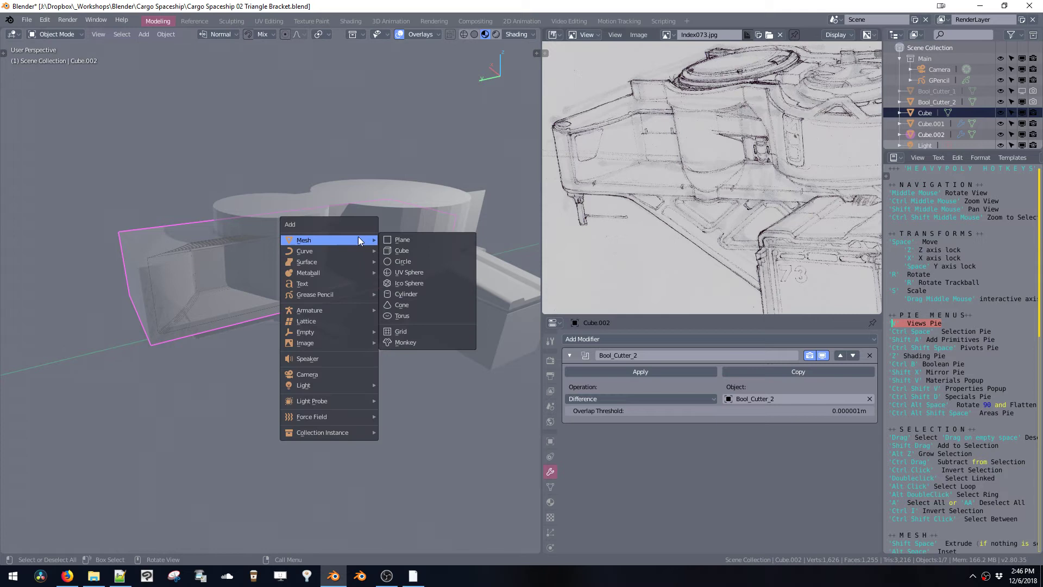
pyautogui.click(396, 251)
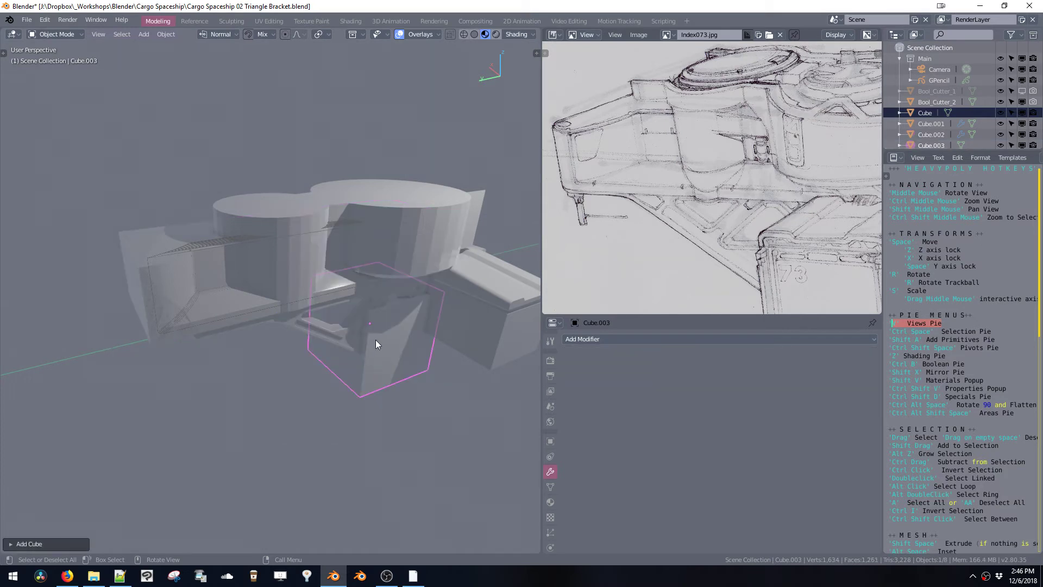
# - Raise the new cube along Z to the height of the hull cylinders and move it outward along X
pyautogui.moveTo(376, 340); pyautogui.dragTo(380, 324, button='middle')
pyautogui.press('g')
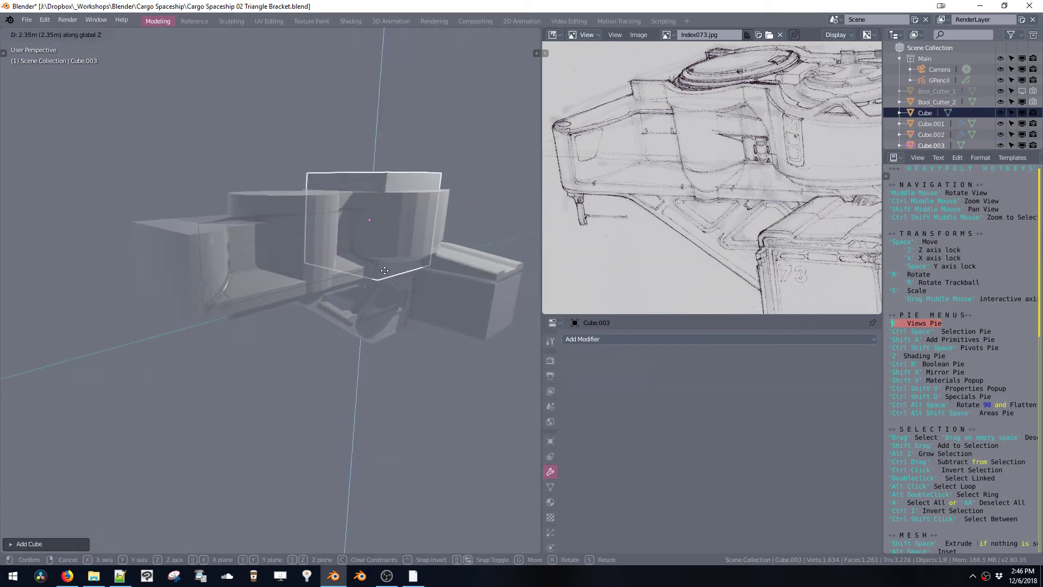
pyautogui.click(375, 261)
pyautogui.moveTo(375, 261); pyautogui.dragTo(370, 271, button='middle')
pyautogui.press('space')
pyautogui.press('x')
pyautogui.click(420, 288)
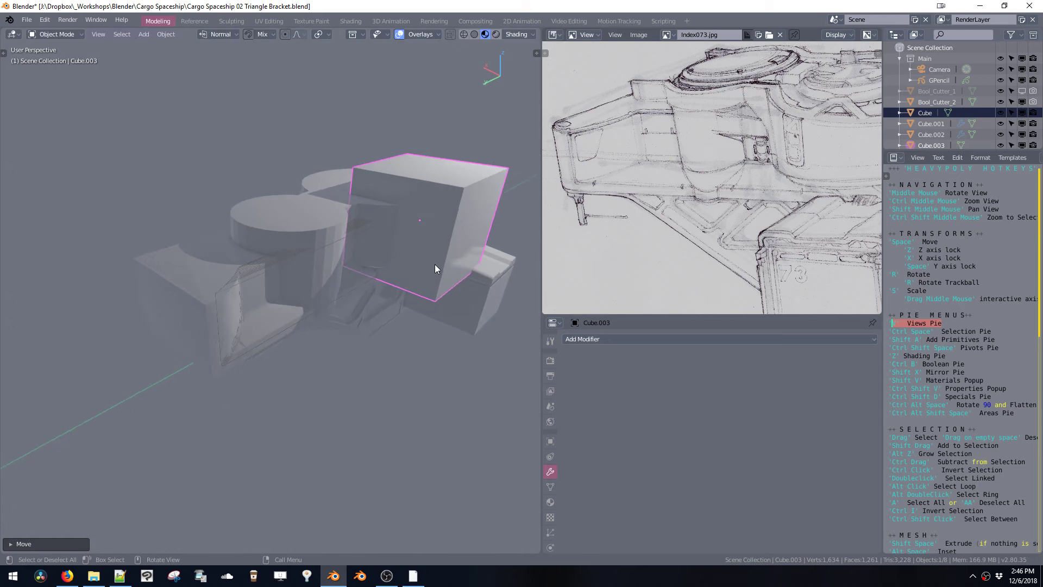
# - Shift the cube along Y beside the side section and adjust its height along Z
pyautogui.moveTo(435, 264); pyautogui.dragTo(405, 290, button='middle')
pyautogui.press('space')
pyautogui.press('space')
pyautogui.click(341, 309)
pyautogui.press('space')
pyautogui.press('z')
pyautogui.click(343, 311)
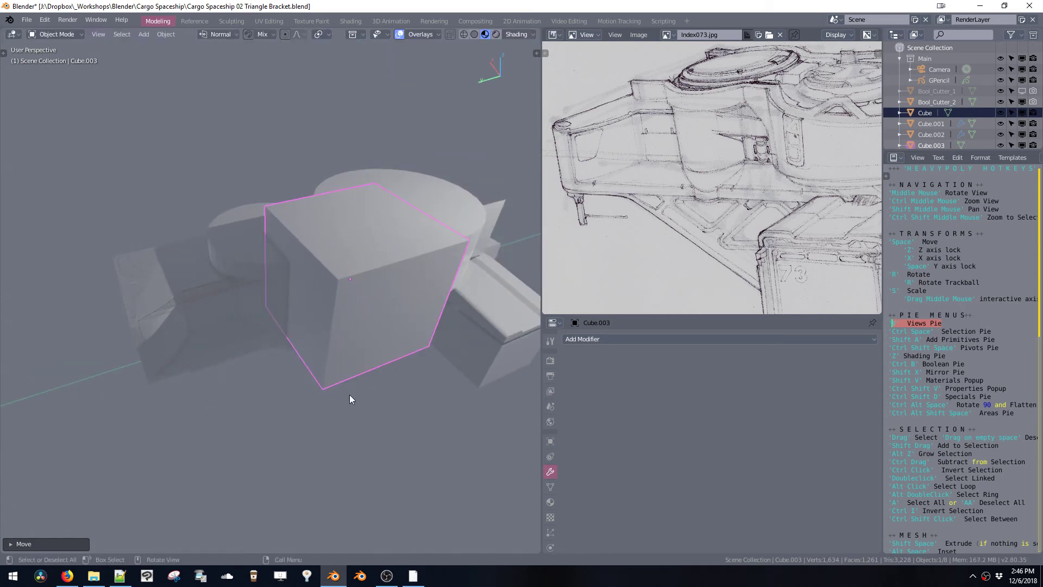
# - Scale the cube in Object Mode into a long flat slab, stretching it along Y and flattening it along Z
pyautogui.moveTo(340, 393); pyautogui.dragTo(359, 282, button='middle')
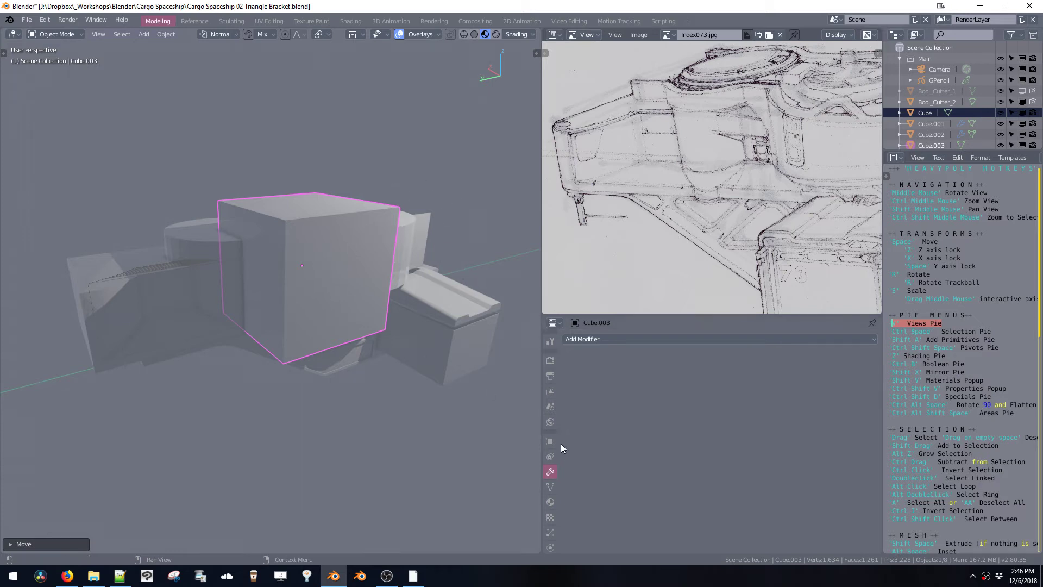
pyautogui.moveTo(370, 271); pyautogui.dragTo(337, 289, button='middle')
pyautogui.press('s')
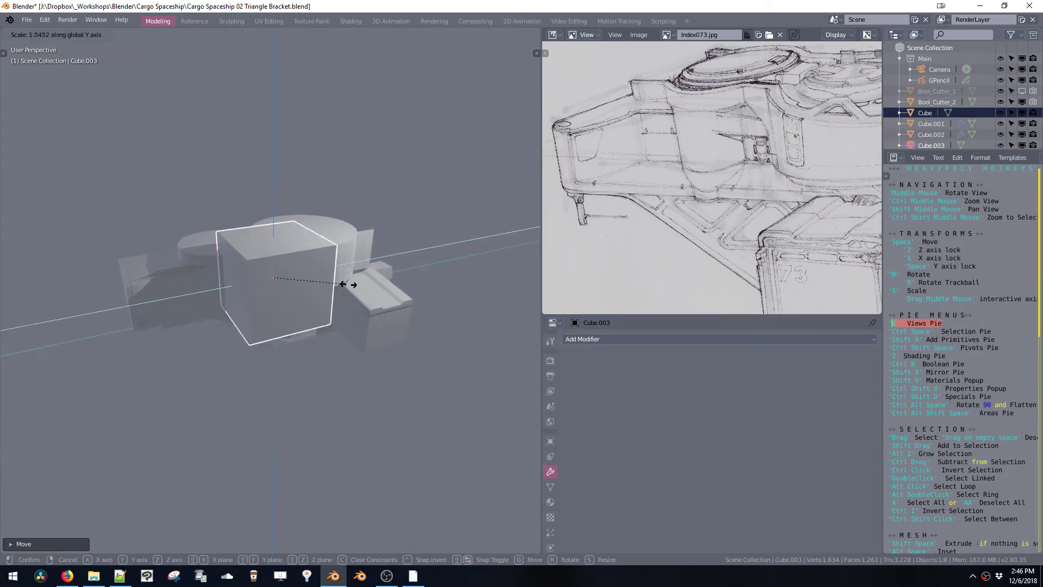
pyautogui.press('x')
pyautogui.click(459, 272)
pyautogui.press('s')
pyautogui.press('z')
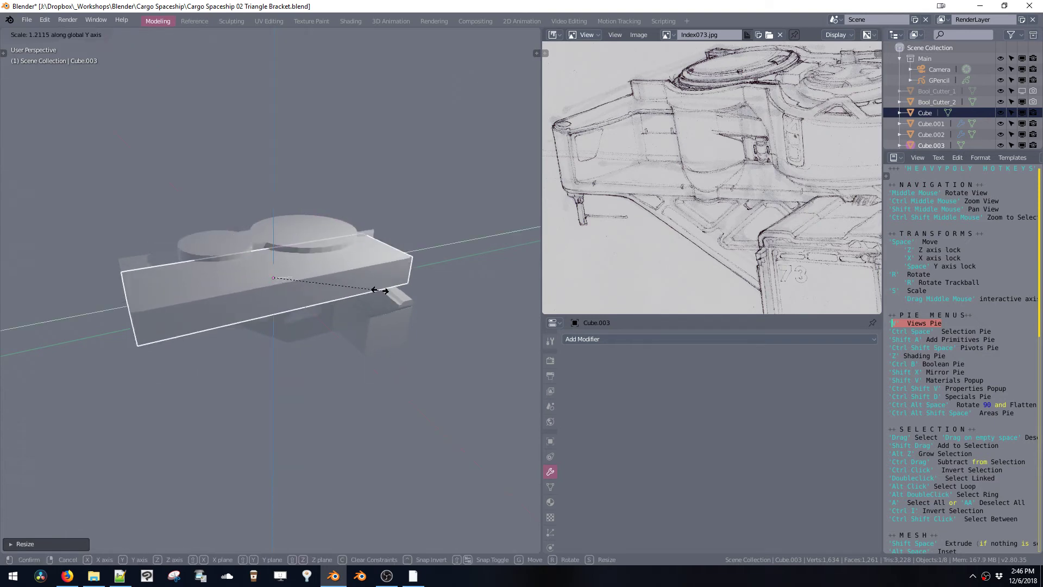
pyautogui.click(417, 299)
pyautogui.press('s')
pyautogui.press('x')
pyautogui.click(373, 290)
# - Select the slab's upper end edge in edge mode, bevel it with 10 segments, and inspect the curve from both sides
pyautogui.moveTo(372, 290); pyautogui.dragTo(371, 289, button='middle')
pyautogui.hotkey('ctrl', 'space')
pyautogui.click(376, 262)
pyautogui.click(371, 289)
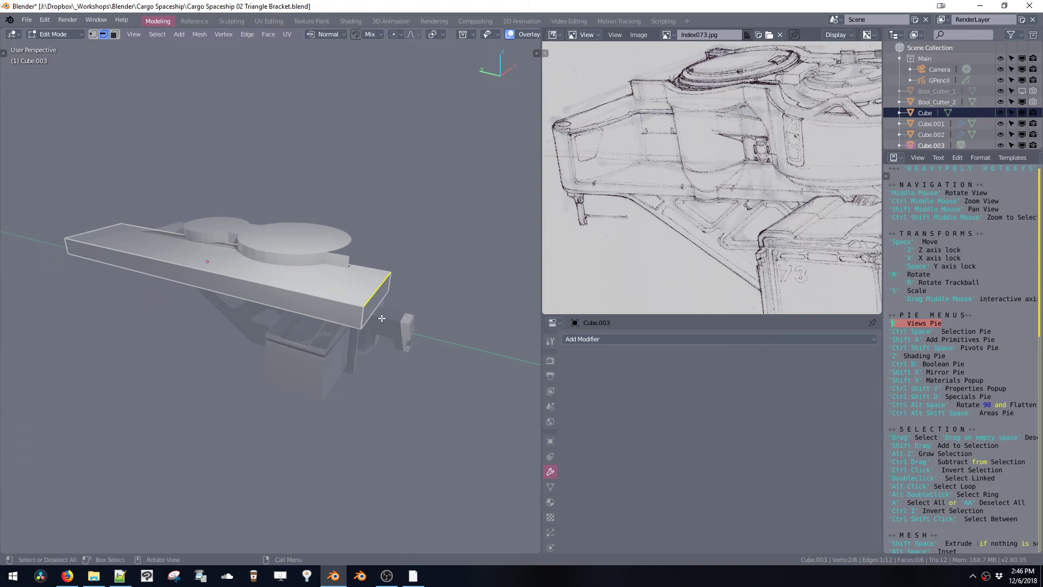
pyautogui.hotkey('ctrl', 'b')
pyautogui.scroll(7, 403, 372)
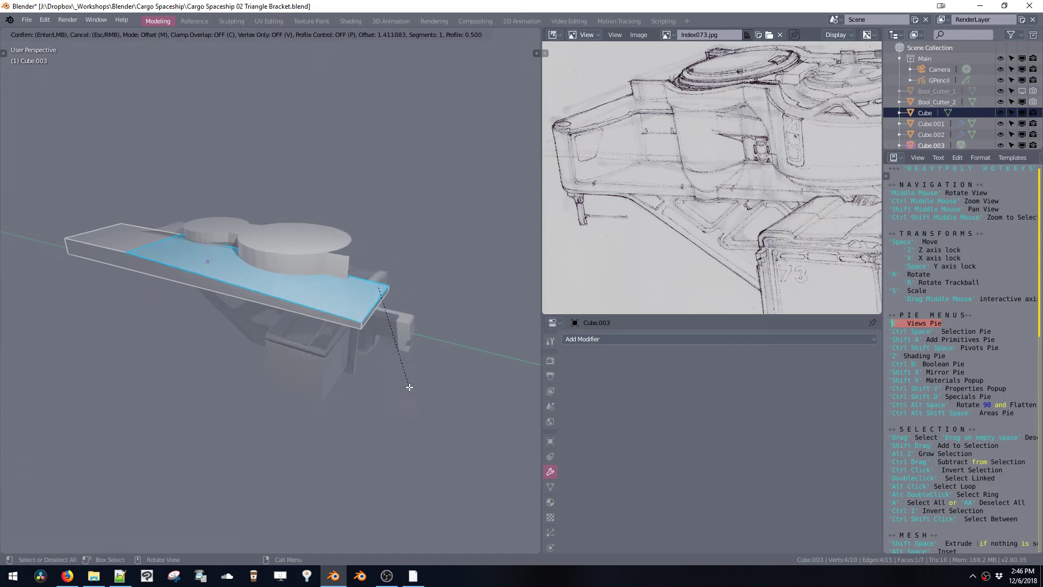
pyautogui.click(437, 451)
pyautogui.moveTo(411, 381); pyautogui.dragTo(293, 263, button='middle')
pyautogui.moveTo(223, 253); pyautogui.dragTo(263, 262, button='middle')
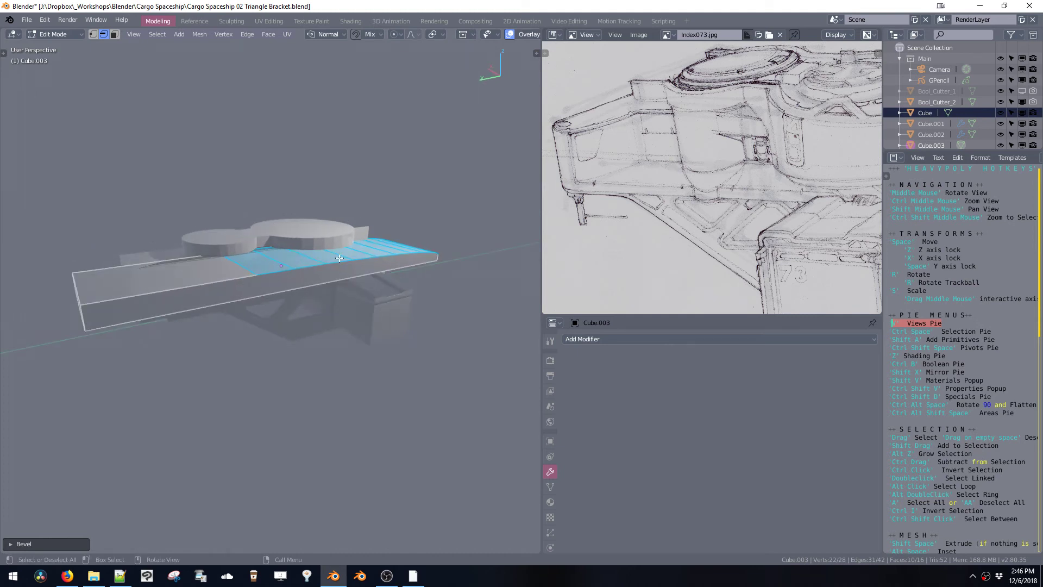
pyautogui.moveTo(423, 252); pyautogui.dragTo(345, 247, button='middle')
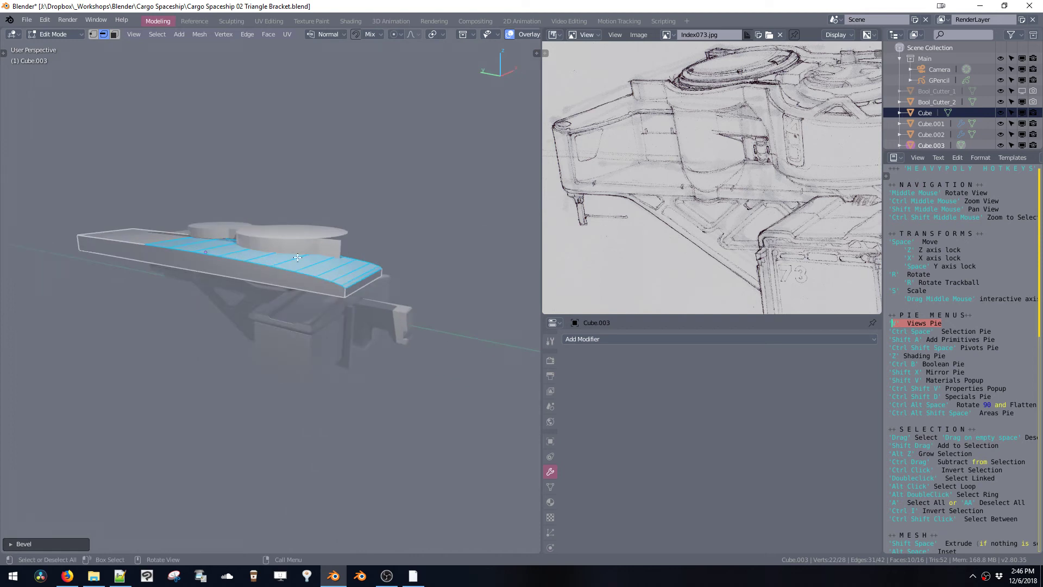
pyautogui.moveTo(244, 250); pyautogui.dragTo(416, 246, button='middle')
# - Open the slab's mesh properties and set its Z and Y scale to 1
pyautogui.hotkey('ctrl', 'shift', 'v')
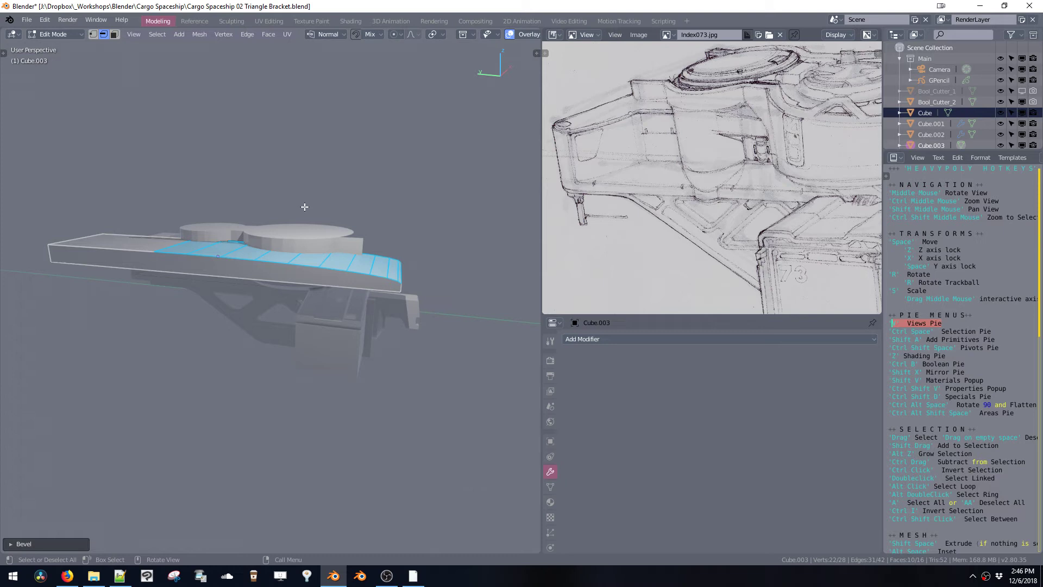
pyautogui.hotkey('ctrl', 'shift', 'v')
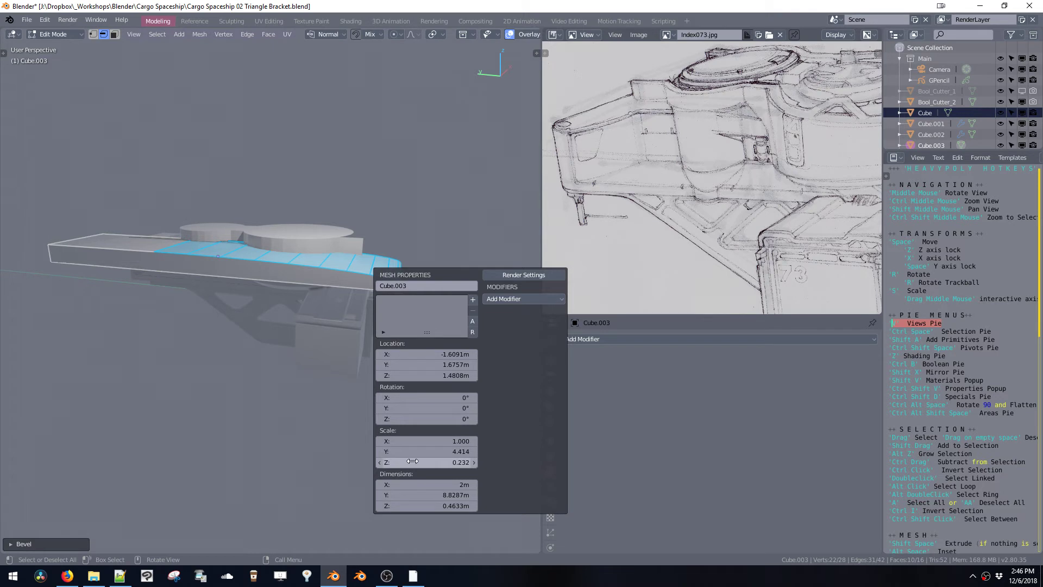
pyautogui.moveTo(417, 463)
pyautogui.mouseDown()
pyautogui.moveTo(445, 463)
pyautogui.moveTo(411, 462)
pyautogui.mouseUp()
pyautogui.click(411, 463)
pyautogui.write('1')
pyautogui.press('Return')
pyautogui.click(416, 451)
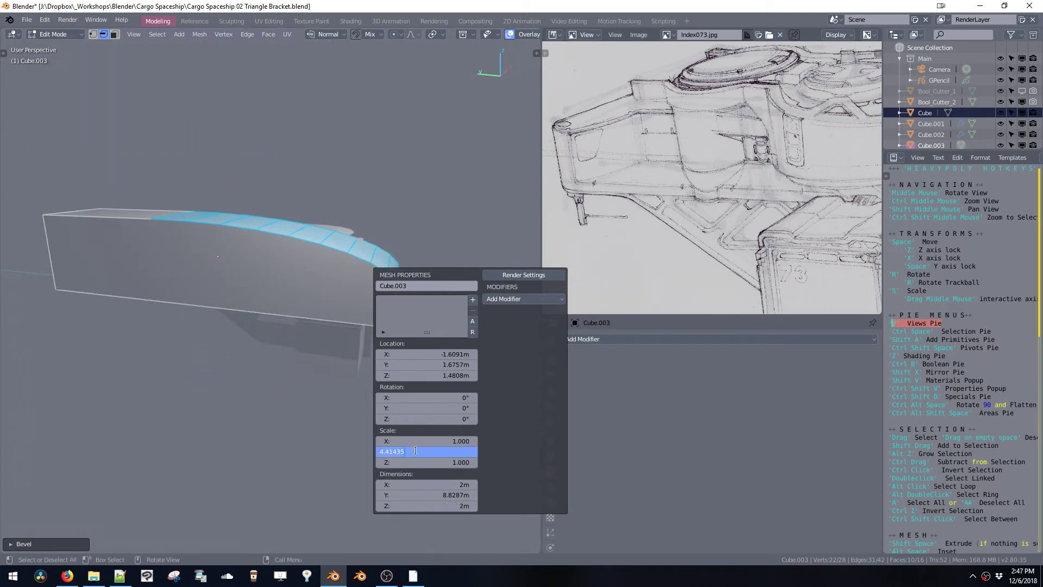
pyautogui.press('Escape')
pyautogui.click(417, 452)
pyautogui.write('1')
pyautogui.press('Return')
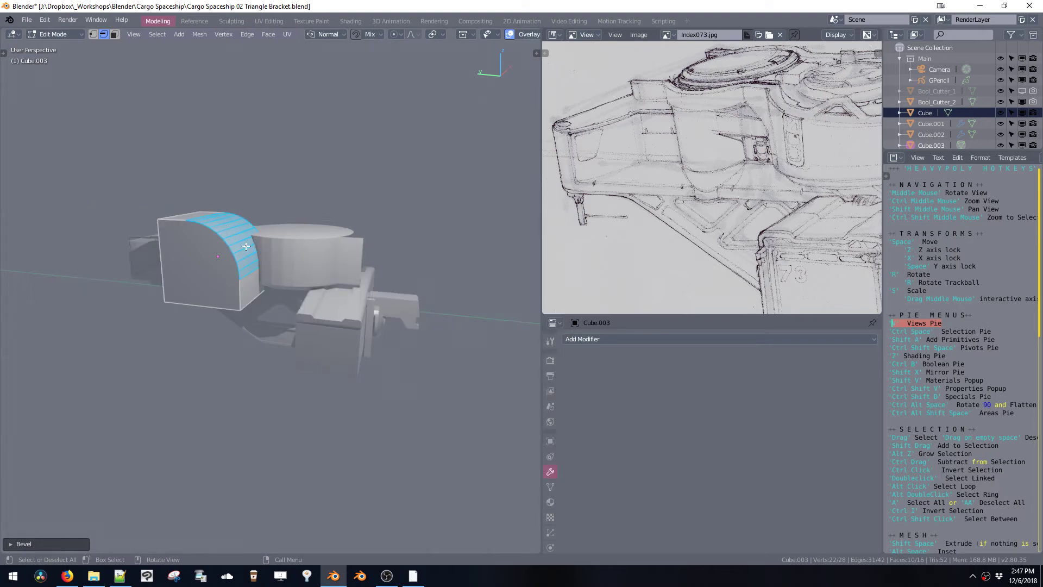
pyautogui.moveTo(247, 245); pyautogui.dragTo(285, 246, button='middle')
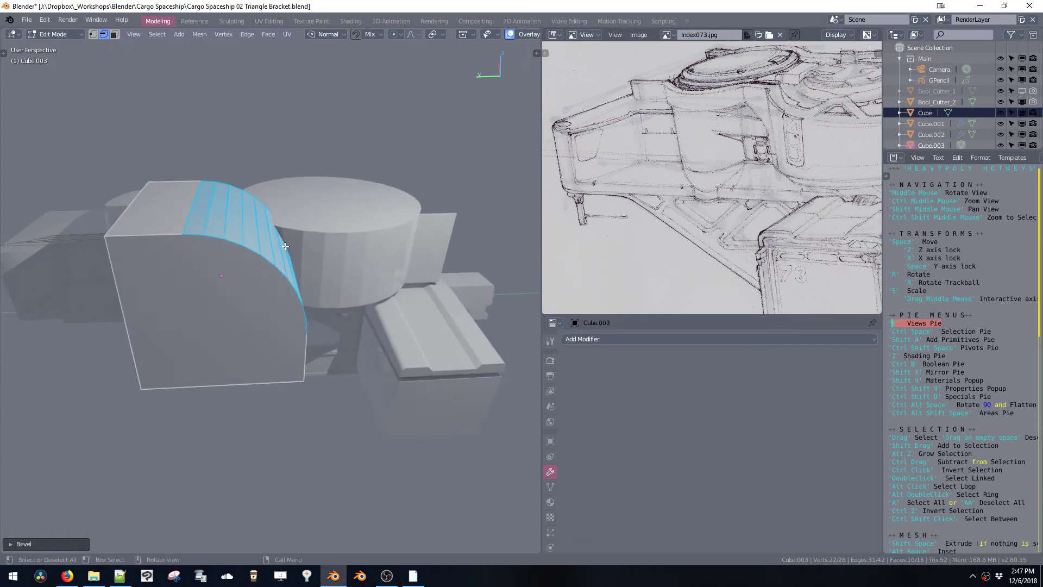
pyautogui.moveTo(292, 311); pyautogui.dragTo(352, 248, button='middle')
pyautogui.press('3')
pyautogui.click(217, 250)
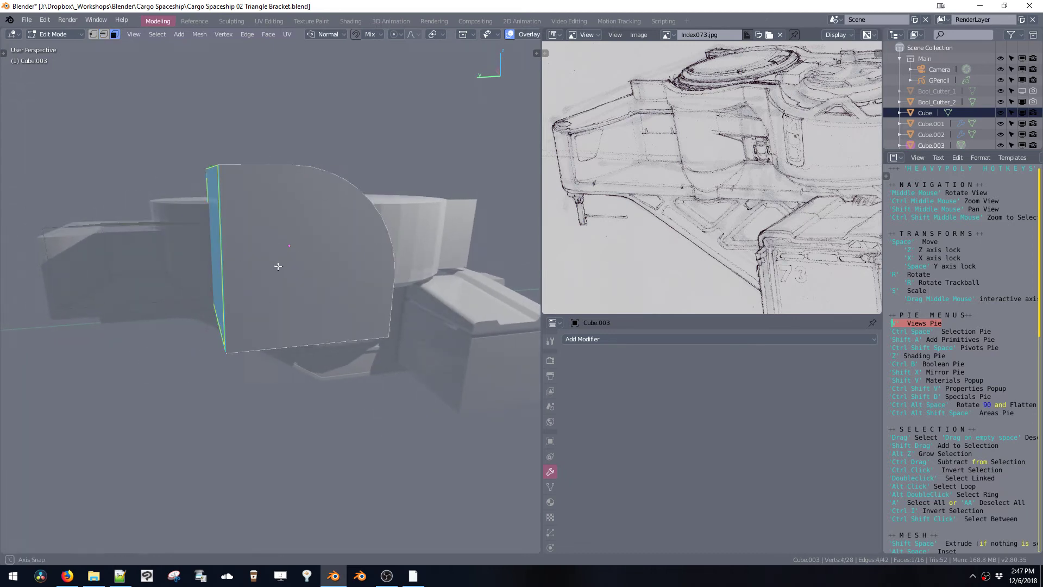
pyautogui.moveTo(277, 264); pyautogui.dragTo(370, 271, button='middle')
pyautogui.hotkey('alt', 'a')
pyautogui.press('Tab')
# - Undo the bevel, scaling and moves back to the freshly added cube
pyautogui.hotkey('ctrl', 'z')
pyautogui.hotkey('ctrl', 'z')
pyautogui.hotkey('ctrl', 'z')
pyautogui.hotkey('ctrl', 'z')
pyautogui.hotkey('ctrl', 'z')
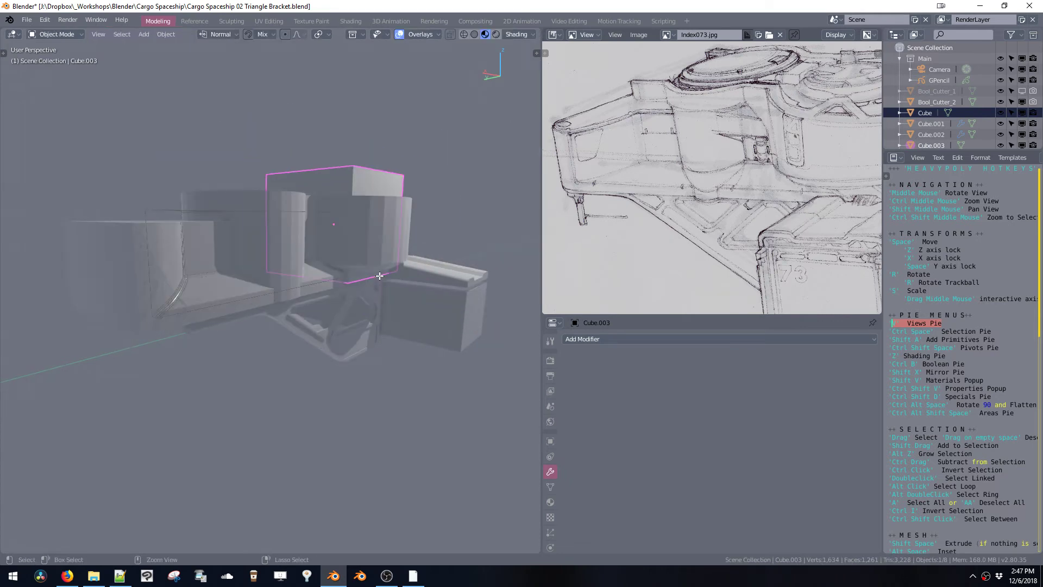
pyautogui.hotkey('ctrl', 'shift', 'z')
pyautogui.hotkey('ctrl', 'shift', 'z')
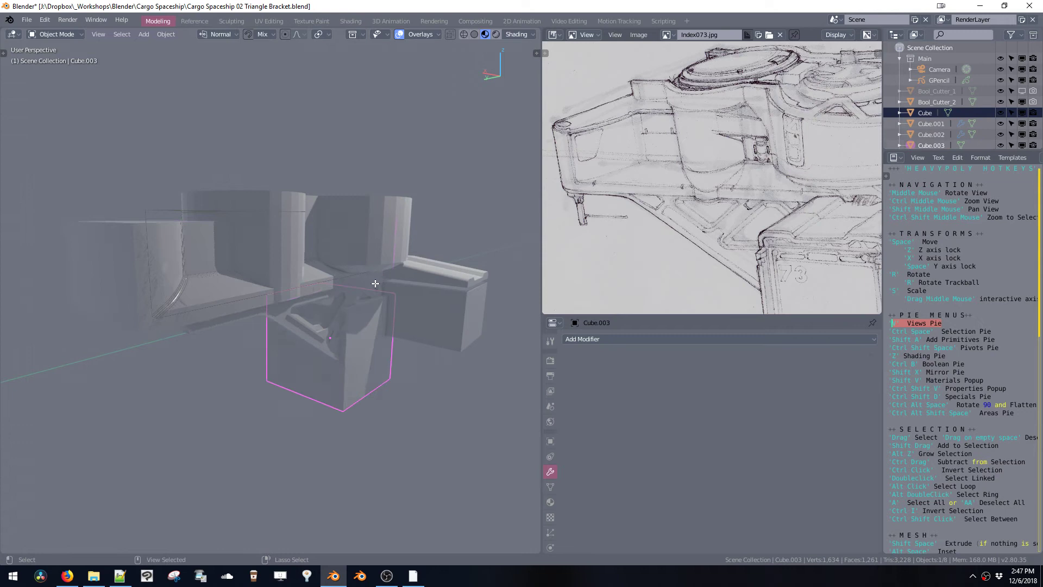
# - Move the cube up beside the side section and scale its mesh down in Edit Mode
pyautogui.moveTo(360, 268); pyautogui.dragTo(391, 280, button='middle')
pyautogui.press('space')
pyautogui.click(442, 328)
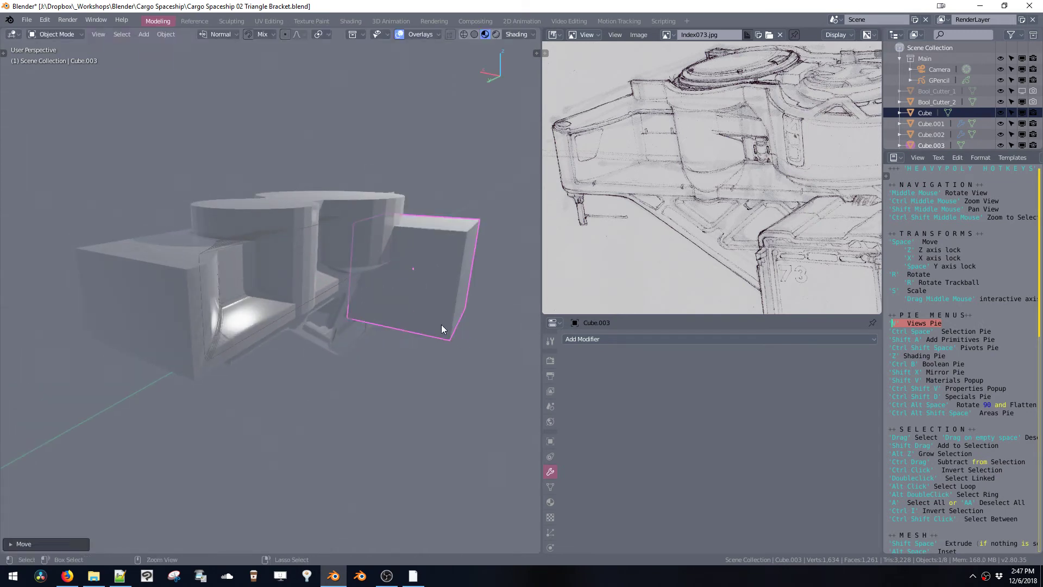
pyautogui.press('Tab')
pyautogui.press('s')
pyautogui.click(429, 312)
# - Move the small block's mesh into the gap between the two hull cylinders and adjust its height along Z
pyautogui.moveTo(430, 312); pyautogui.dragTo(424, 341, button='middle')
pyautogui.press('space')
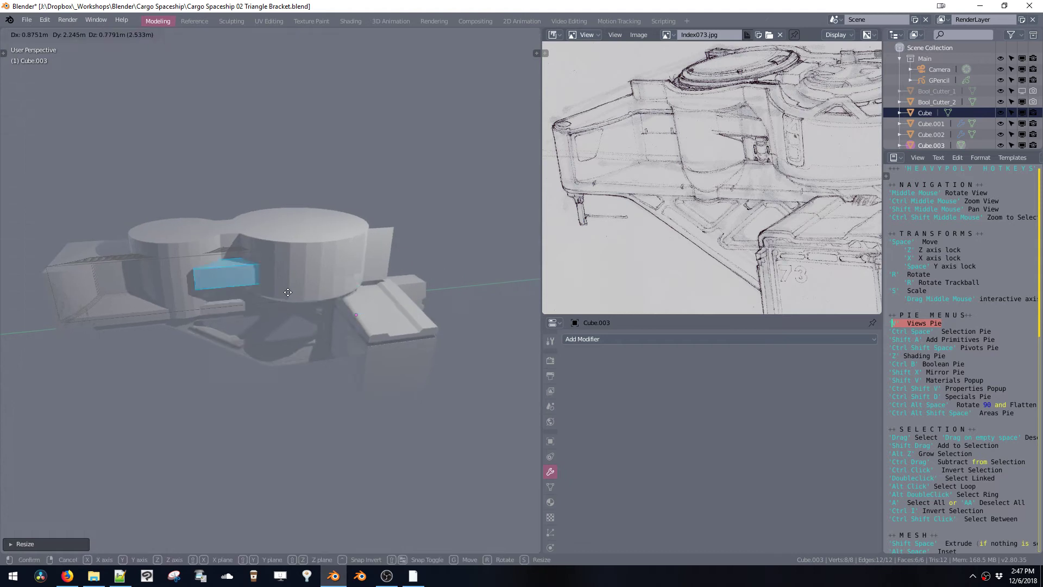
pyautogui.click(290, 288)
pyautogui.press('space')
pyautogui.press('z')
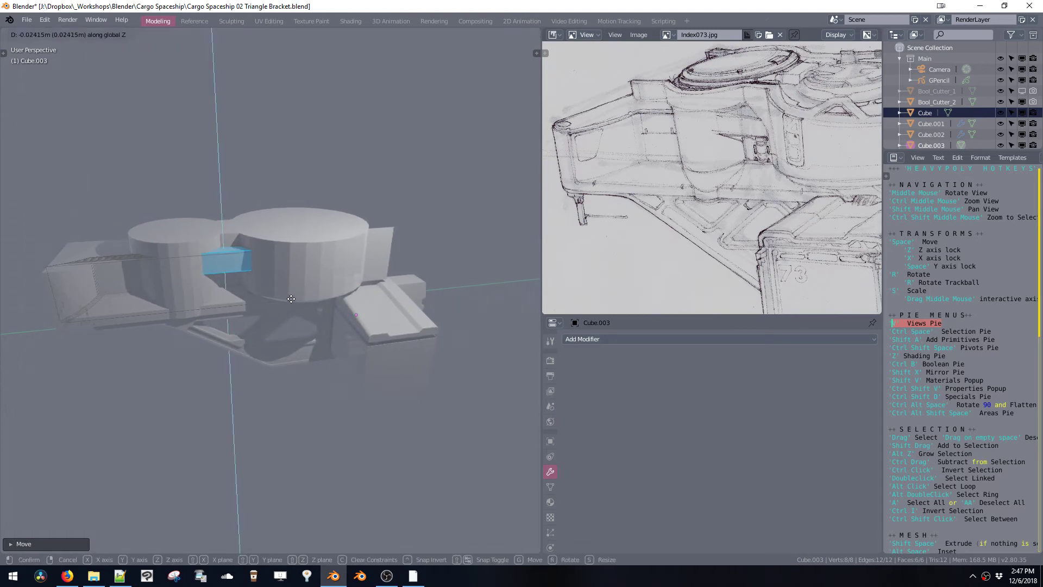
pyautogui.click(291, 299)
# - Select the small block's outer edge, shift it along Z, and return to Object Mode
pyautogui.moveTo(283, 316); pyautogui.dragTo(301, 298, button='middle')
pyautogui.click(229, 234)
pyautogui.press('space')
pyautogui.press('z')
pyautogui.click(229, 228)
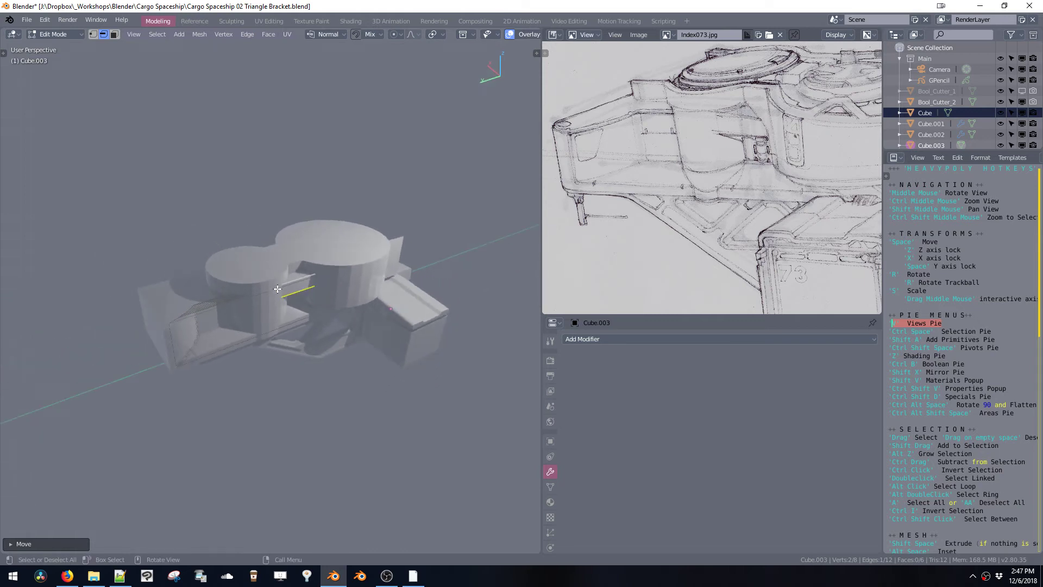
pyautogui.press('Tab')
pyautogui.click(232, 331)
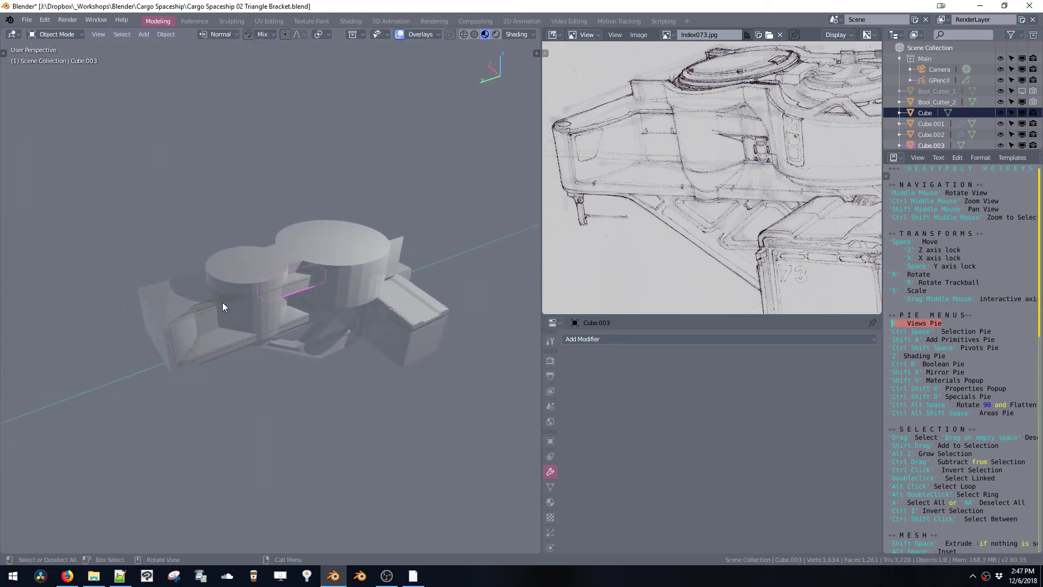
pyautogui.click(231, 306)
pyautogui.moveTo(231, 306); pyautogui.dragTo(371, 331, button='middle')
pyautogui.hotkey('shift', 'x')
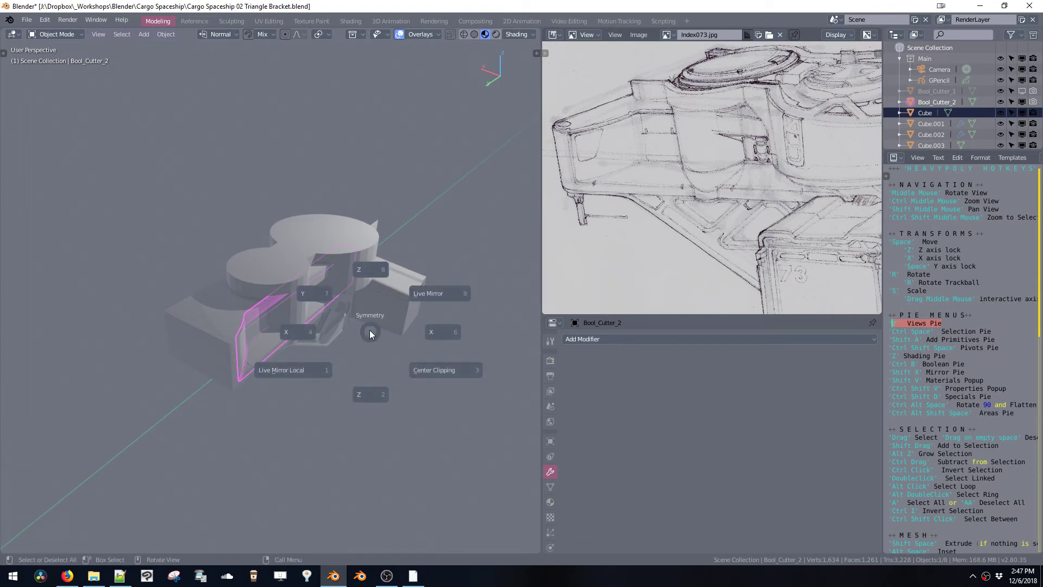
pyautogui.press('Escape')
# - In Edit Mode, select the side body's inner side face, grow the selection, and delete that inner half of the mesh
pyautogui.click(211, 320)
pyautogui.moveTo(210, 320); pyautogui.dragTo(314, 322, button='middle')
pyautogui.press('Tab')
pyautogui.click(321, 282)
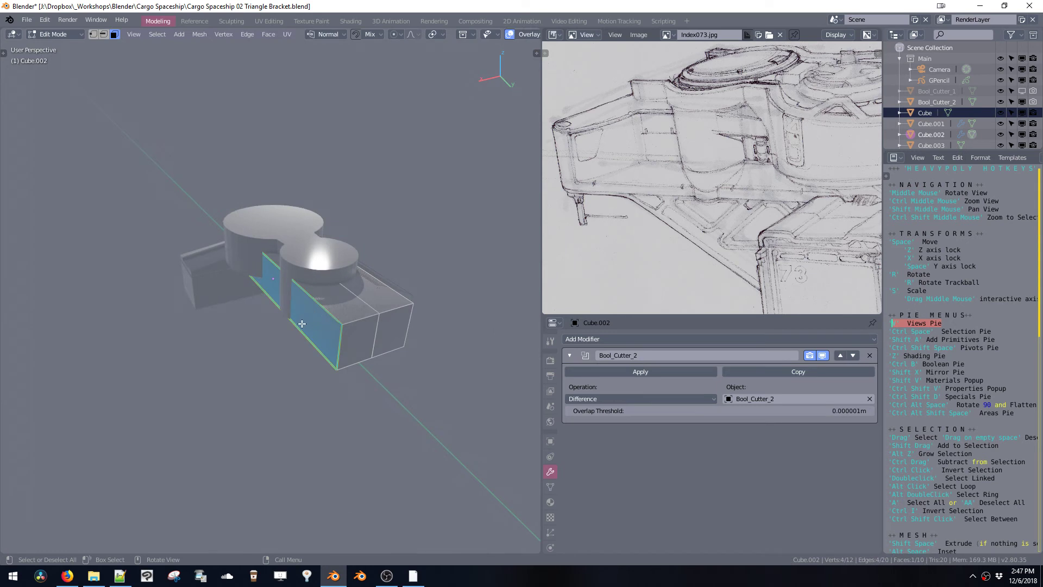
pyautogui.press('ctrl+KP_Add')
pyautogui.press('x')
pyautogui.click(319, 326)
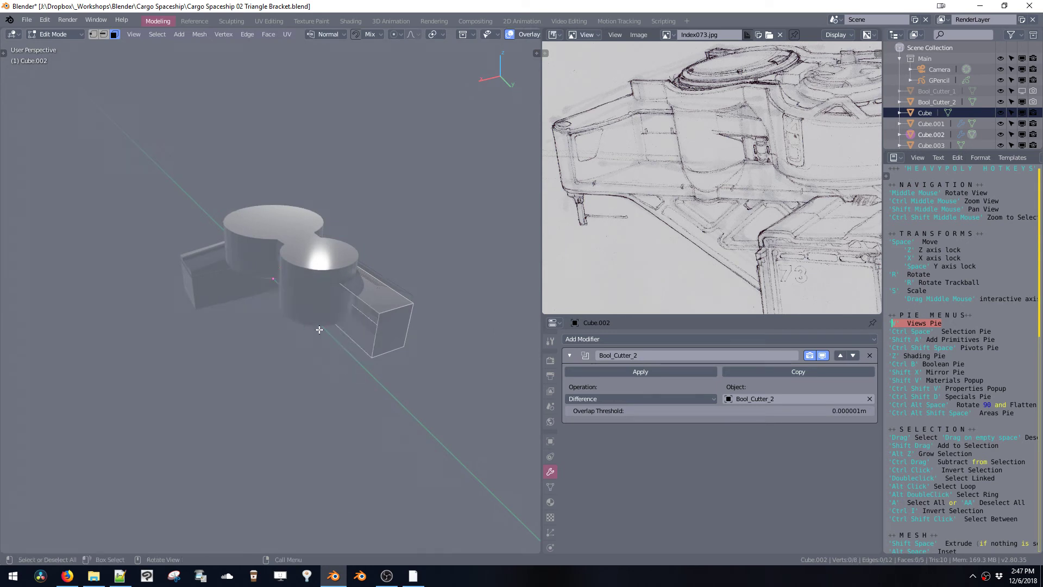
pyautogui.moveTo(319, 326); pyautogui.dragTo(394, 365, button='middle')
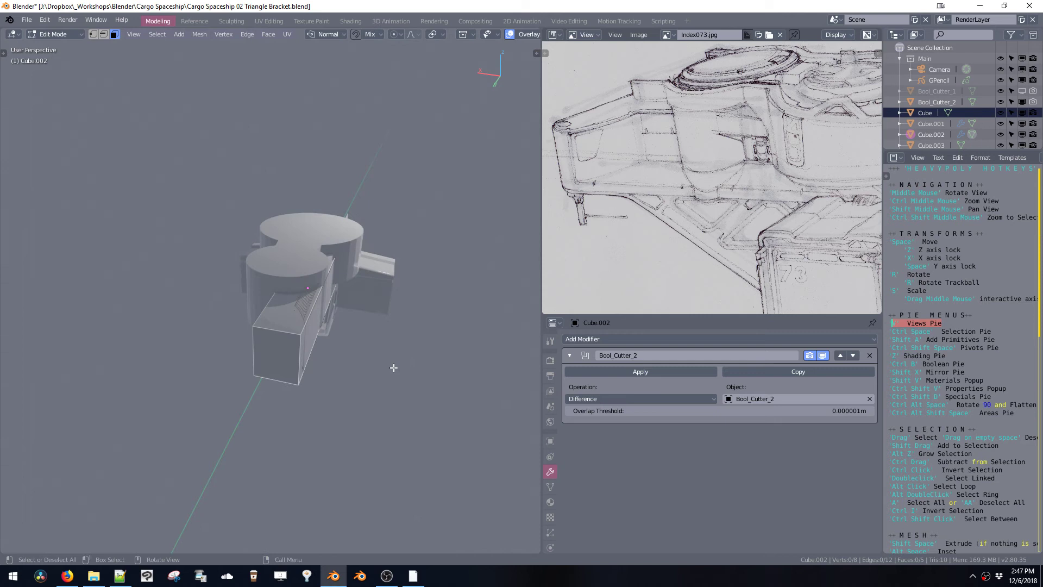
# - Add a Live Mirror across X to the half side body
pyautogui.hotkey('shift', 'x')
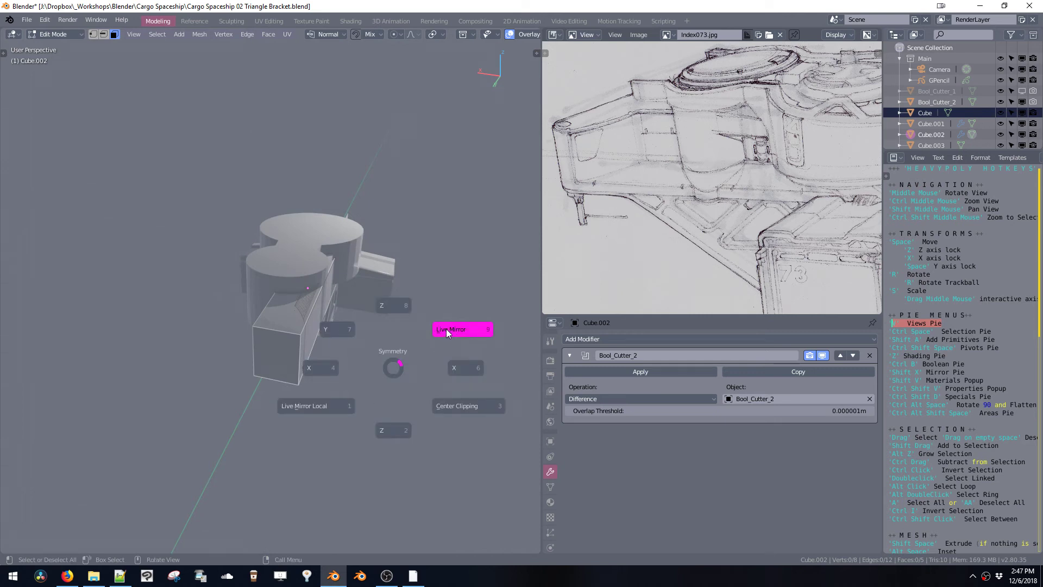
pyautogui.click(447, 330)
pyautogui.moveTo(446, 330); pyautogui.dragTo(402, 320, button='middle')
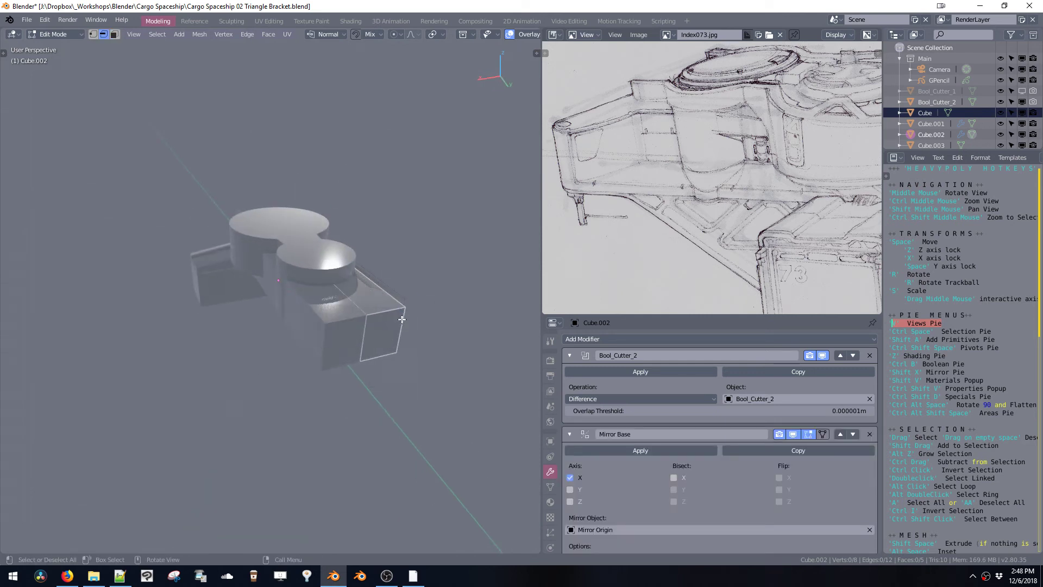
# - Shift the side body's outer vertical corner edge along global Y and return to Object Mode
pyautogui.press('space')
pyautogui.press('space')
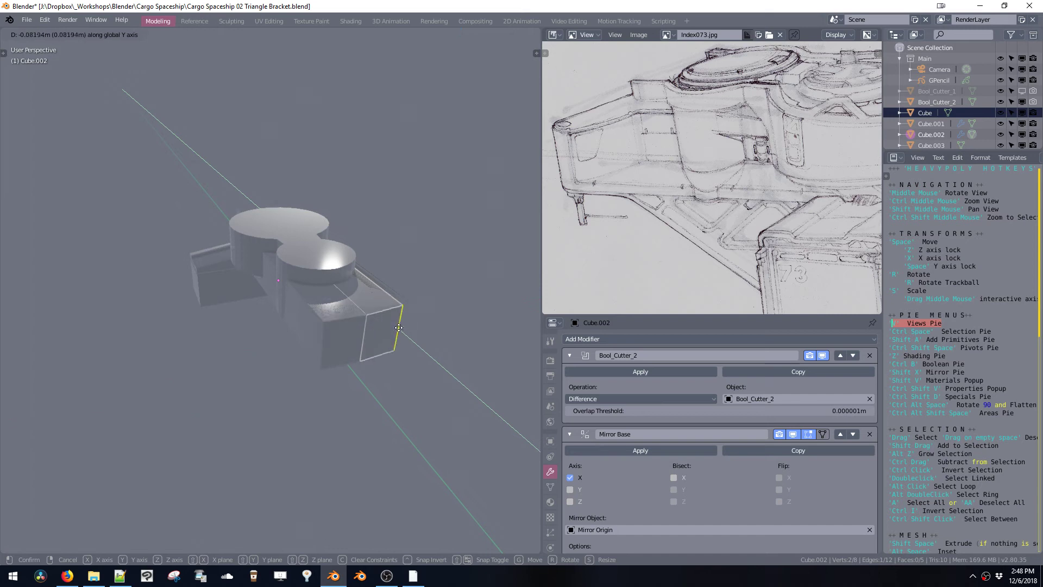
pyautogui.click(422, 357)
pyautogui.press('Tab')
pyautogui.moveTo(415, 340); pyautogui.dragTo(428, 300, button='middle')
# - Recalculate the normals on the Boolean cutter's whole mesh in Edit Mode, then return to Object Mode
pyautogui.click(367, 305)
pyautogui.hotkey('ctrl', 'space')
pyautogui.click(386, 265)
pyautogui.press('a')
pyautogui.hotkey('shift', 'n')
pyautogui.press('Tab')
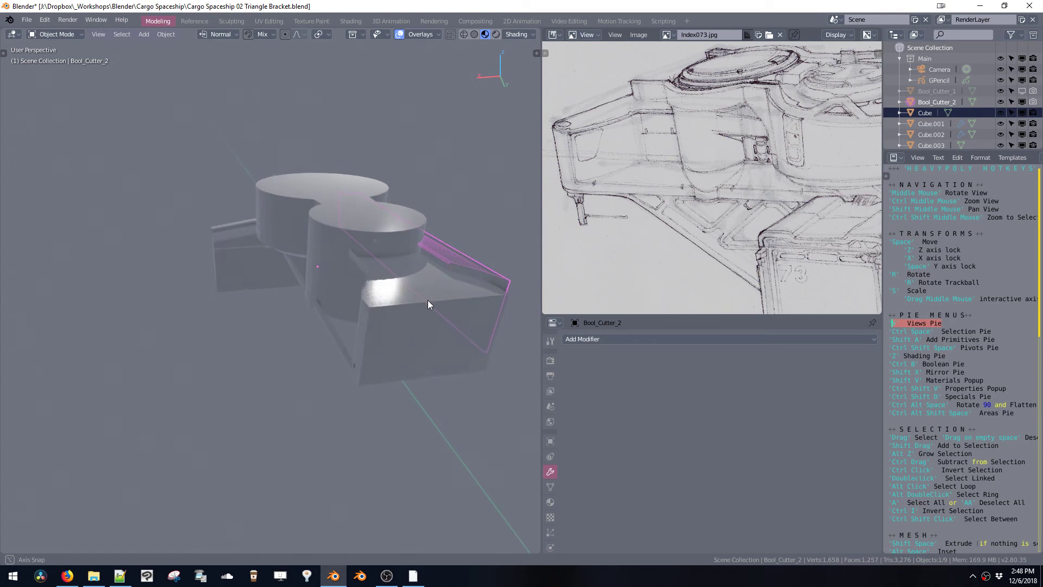
# - Reorder the side body's modifiers so Bool_Cutter_2 comes after Mirror Base
pyautogui.click(421, 309)
pyautogui.click(455, 259)
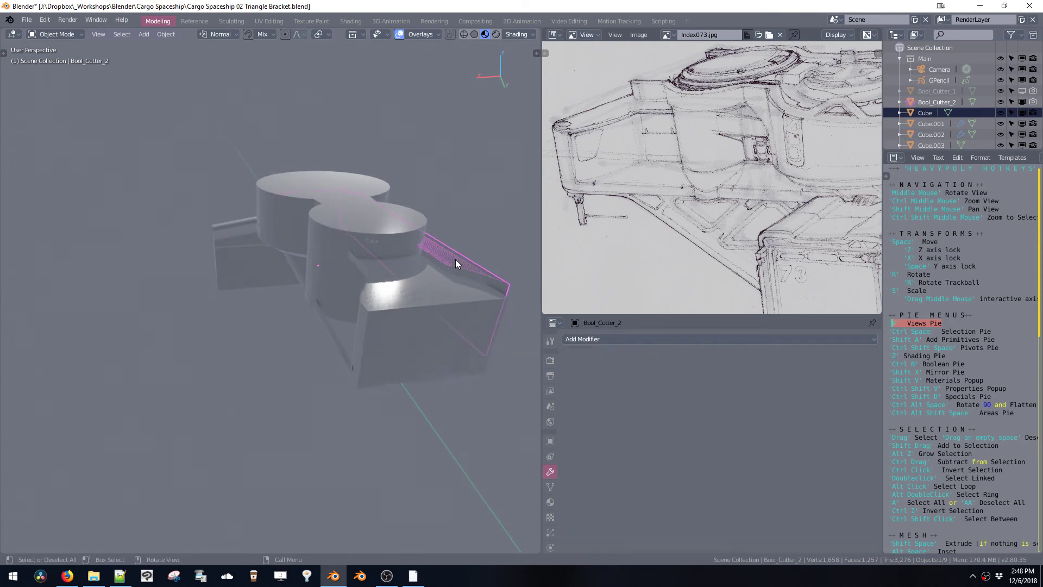
pyautogui.click(404, 294)
pyautogui.moveTo(435, 321); pyautogui.dragTo(409, 361, button='middle')
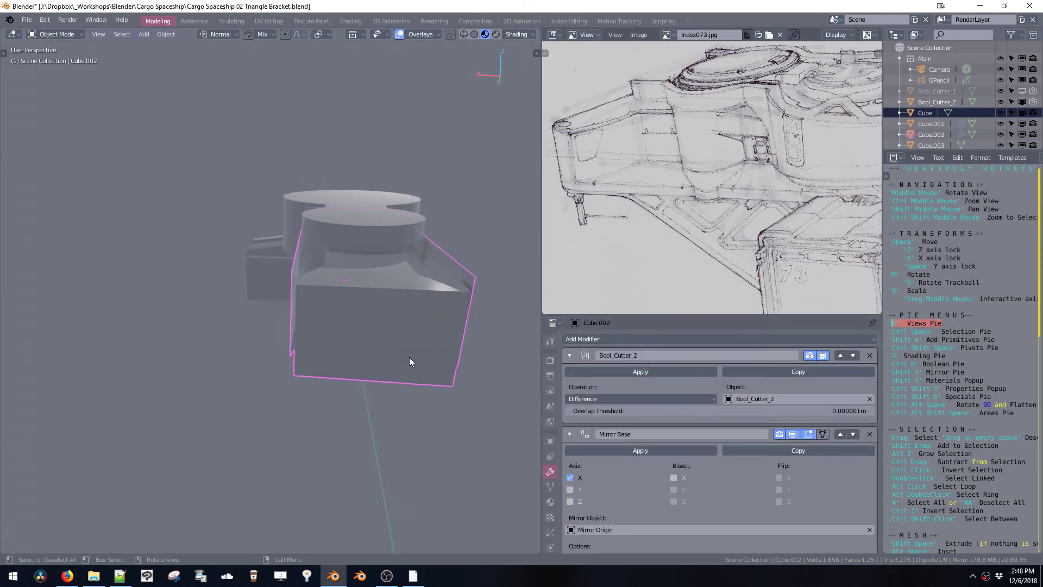
pyautogui.moveTo(583, 458)
pyautogui.mouseDown(button='middle')
pyautogui.moveTo(583, 441)
pyautogui.moveTo(583, 458)
pyautogui.mouseUp(button='middle')
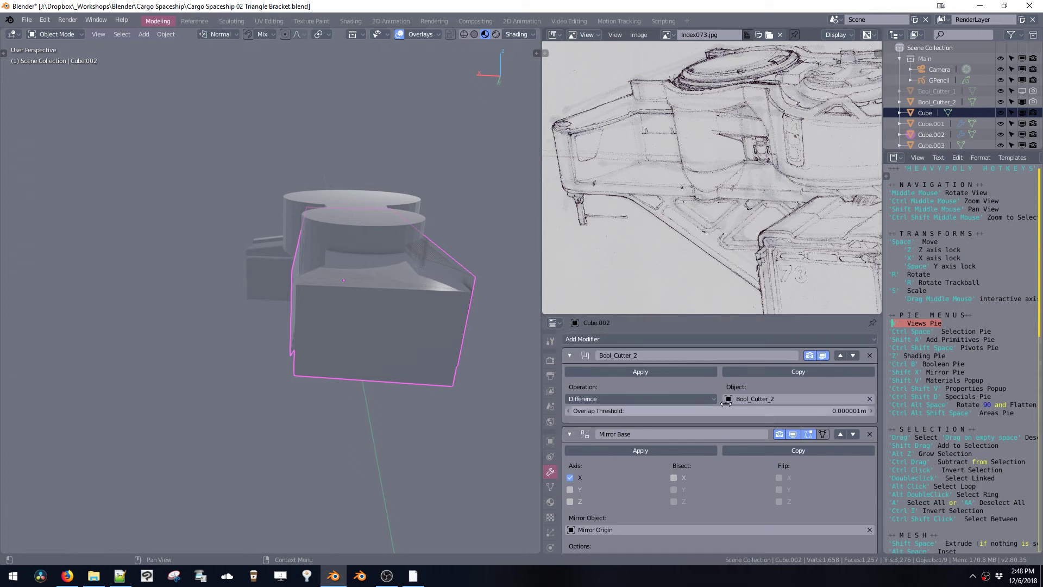
pyautogui.click(853, 356)
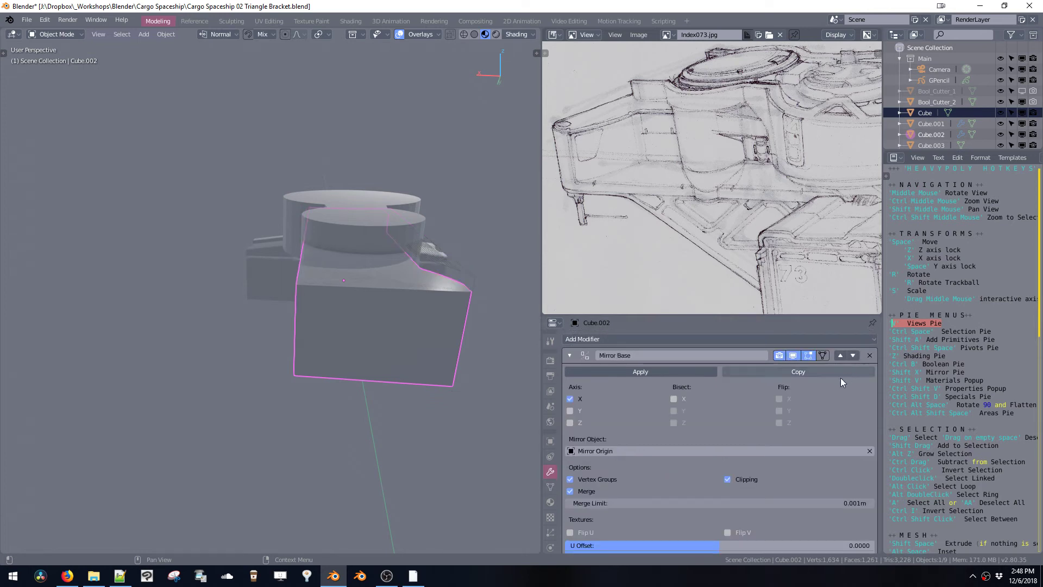
pyautogui.moveTo(424, 295); pyautogui.dragTo(429, 322, button='middle')
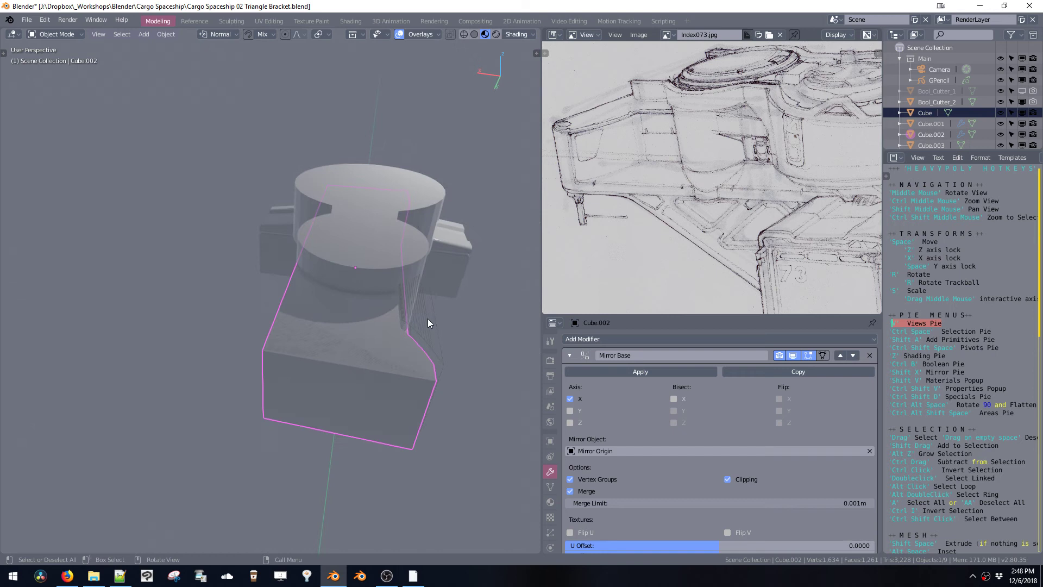
# - Select the Boolean cutter and add a Live Mirror to it so it cuts both sides of the body
pyautogui.click(436, 328)
pyautogui.moveTo(480, 353); pyautogui.dragTo(463, 303, button='middle')
pyautogui.hotkey('shift', 'x')
pyautogui.click(513, 271)
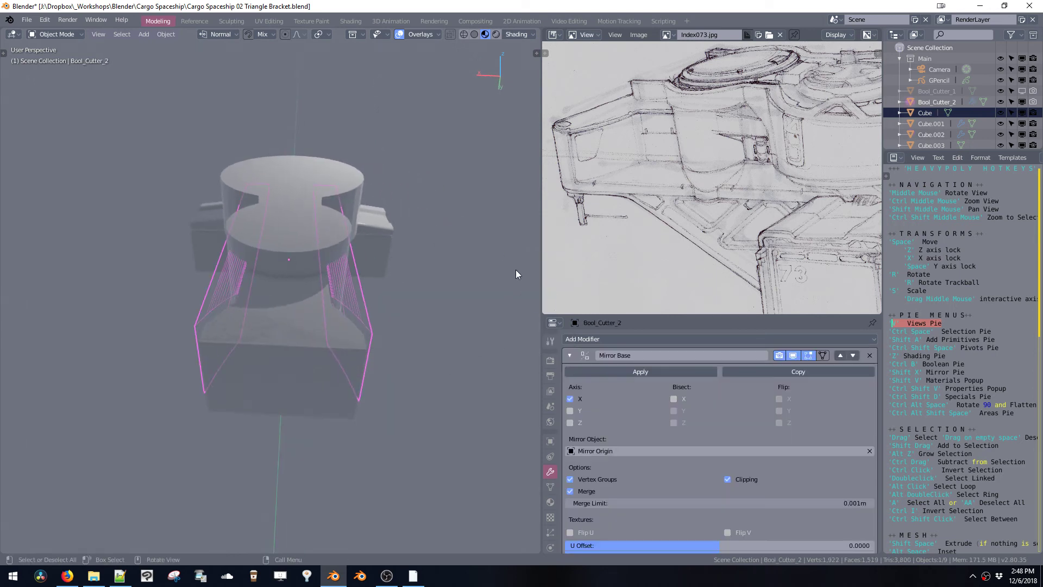
pyautogui.moveTo(517, 270); pyautogui.dragTo(445, 292, button='middle')
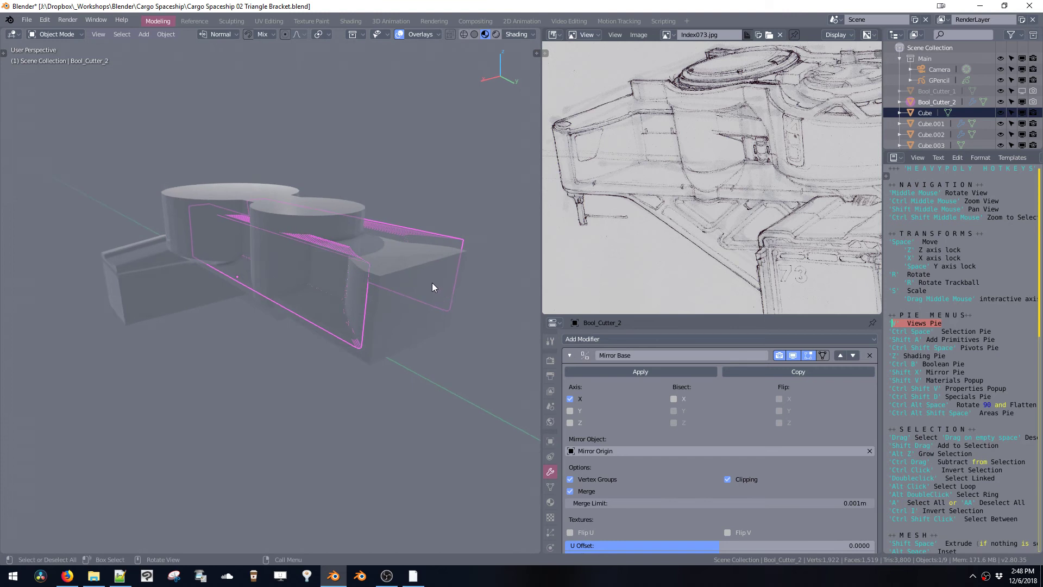
# - Select the side body and collapse its Mirror Base and Bool_Cutter_2 modifiers
pyautogui.click(433, 284)
pyautogui.click(569, 356)
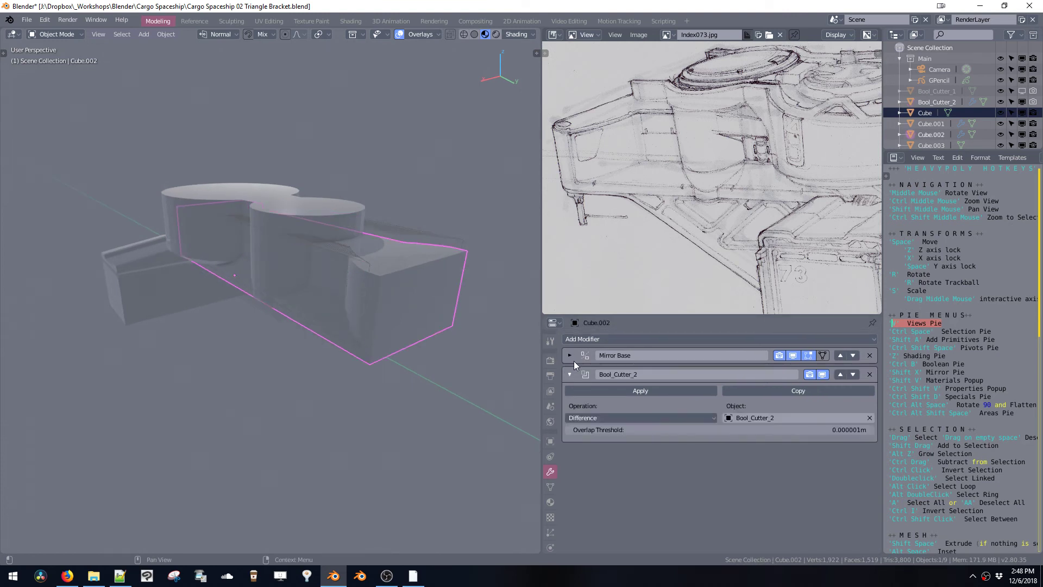
pyautogui.click(570, 374)
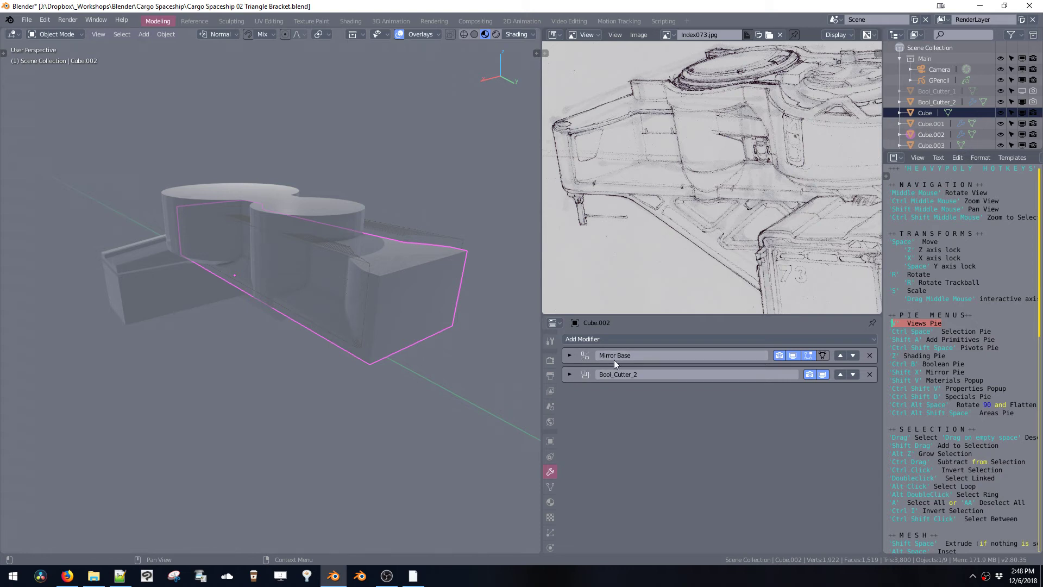
pyautogui.moveTo(447, 291); pyautogui.dragTo(405, 293, button='middle')
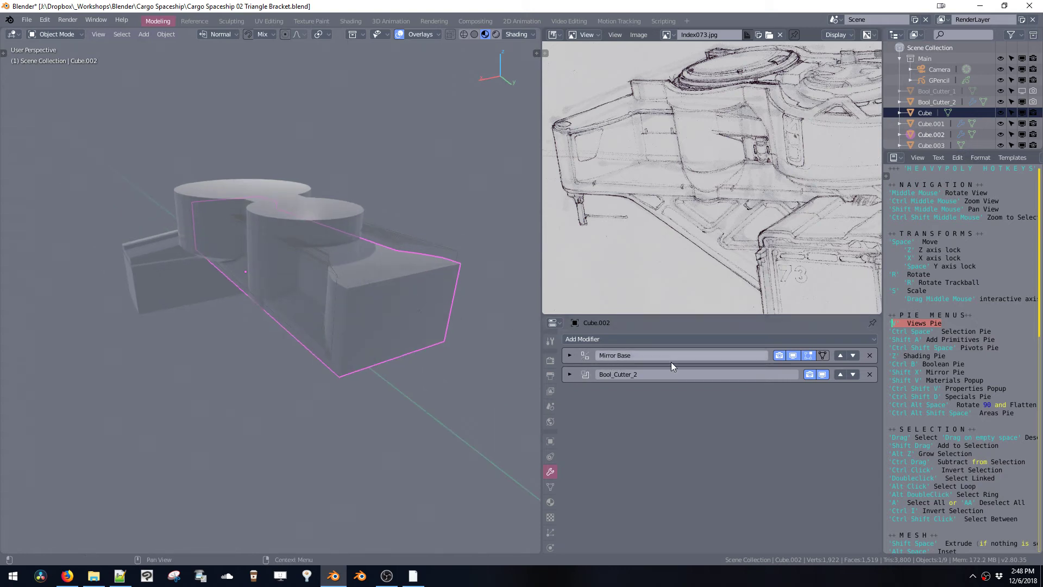
# - Turn off the side body's Bool_Cutter_2 modifier and toggle its Mirror Base off and on
pyautogui.click(822, 374)
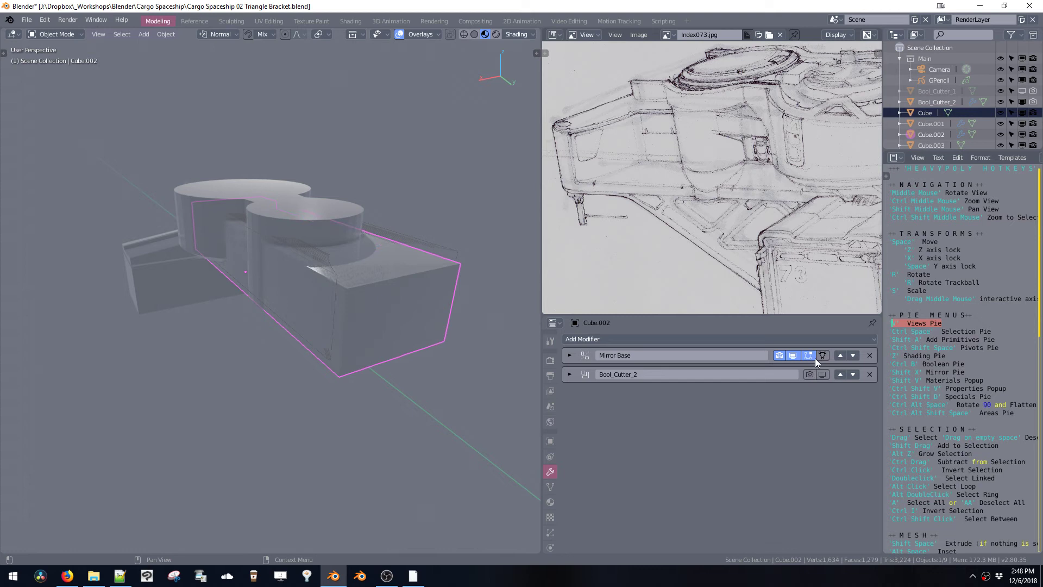
pyautogui.click(793, 356)
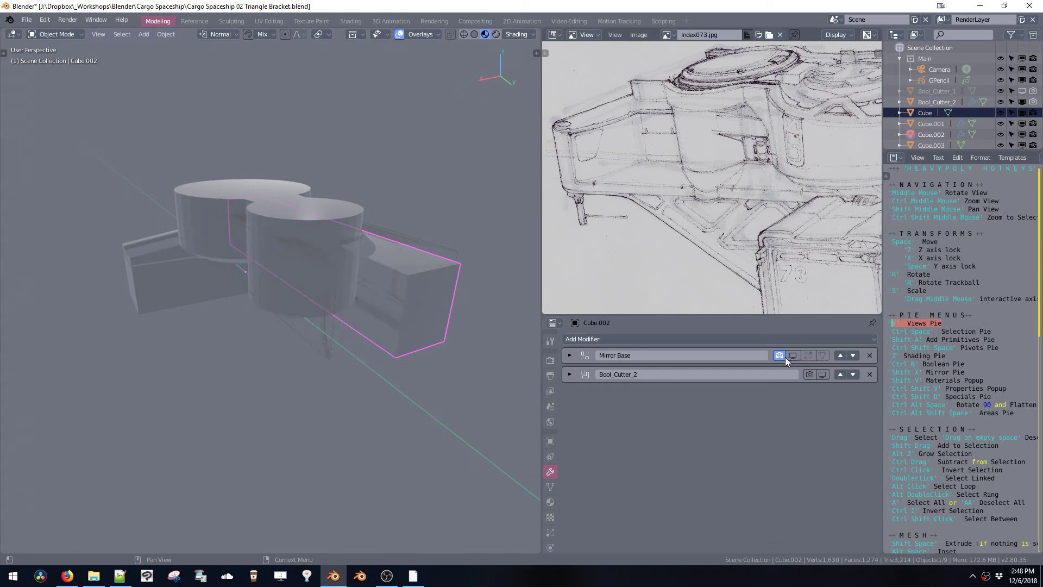
pyautogui.click(811, 357)
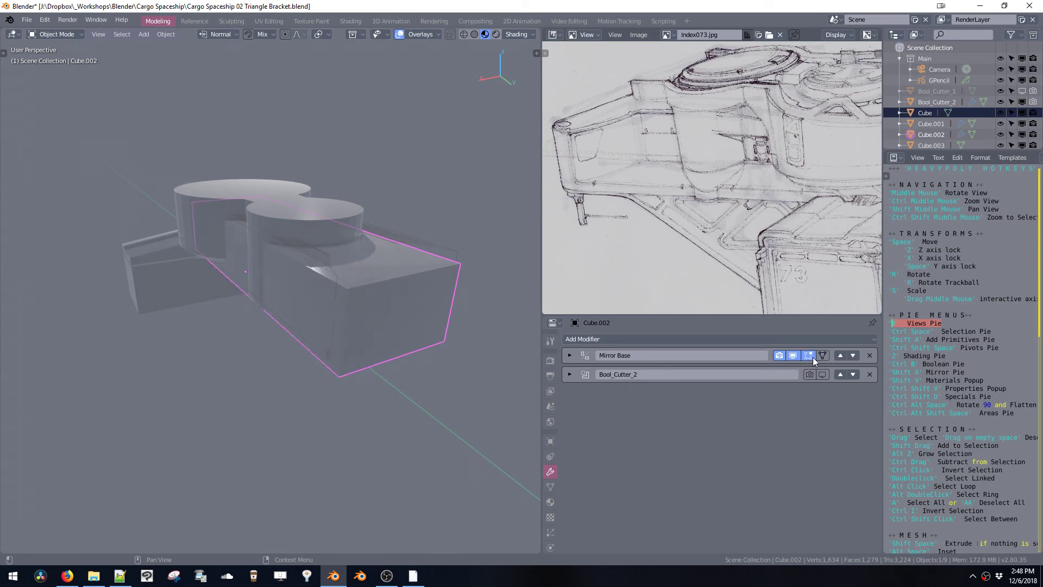
# - Switch off the side body's Live Mirror and select the open edge loop along its centre in Edit Mode
pyautogui.hotkey('shift', 'x')
pyautogui.click(438, 300)
pyautogui.moveTo(416, 312); pyautogui.dragTo(270, 287, button='middle')
pyautogui.press('Tab')
pyautogui.keyDown('alt'); pyautogui.click(378, 295); pyautogui.keyUp('alt')
pyautogui.moveTo(326, 256); pyautogui.dragTo(231, 344, button='middle')
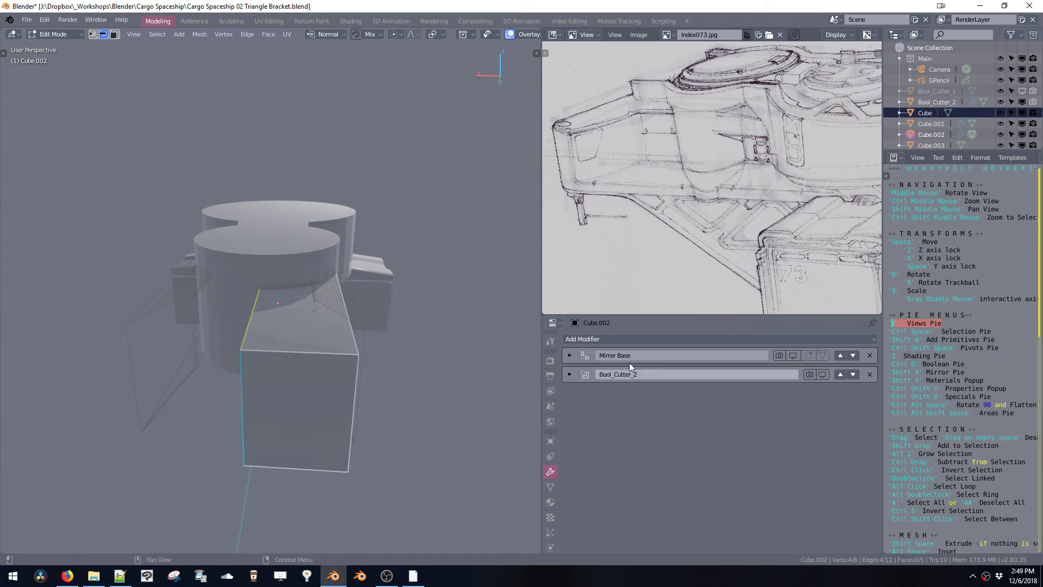
# - Switch the side body's Live Mirror back on and return to Object Mode
pyautogui.hotkey('shift', 'x')
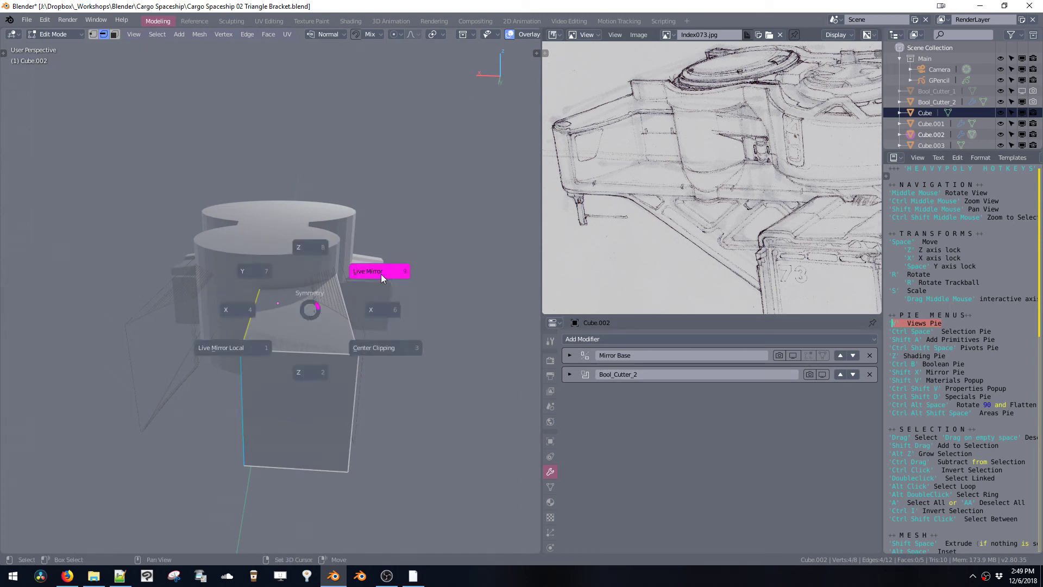
pyautogui.click(380, 273)
pyautogui.moveTo(251, 353); pyautogui.dragTo(276, 343, button='middle')
pyautogui.moveTo(294, 299); pyautogui.dragTo(243, 286, button='middle')
pyautogui.hotkey('ctrl', 'space')
pyautogui.click(231, 416)
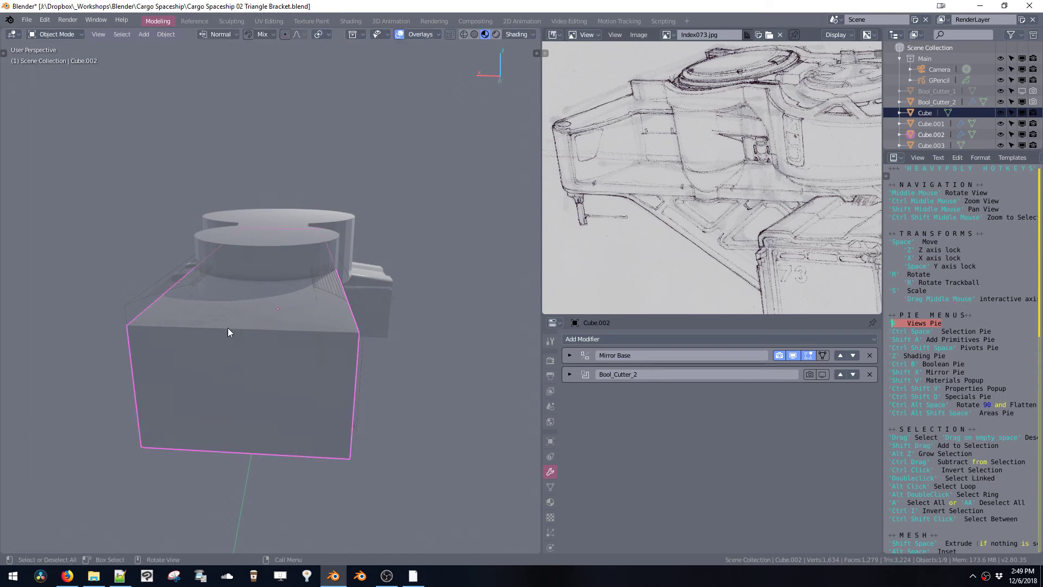
# - Check the Boolean cutter's Mirror Base modifier and re-enable Bool_Cutter_2 on the side body
pyautogui.click(569, 374)
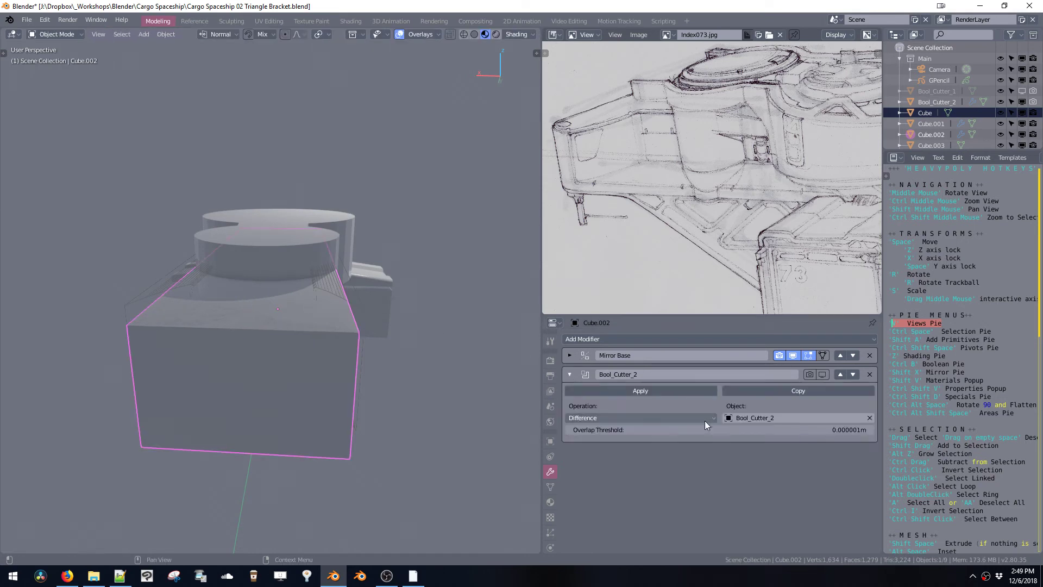
pyautogui.click(361, 302)
pyautogui.moveTo(357, 307); pyautogui.dragTo(317, 316, button='middle')
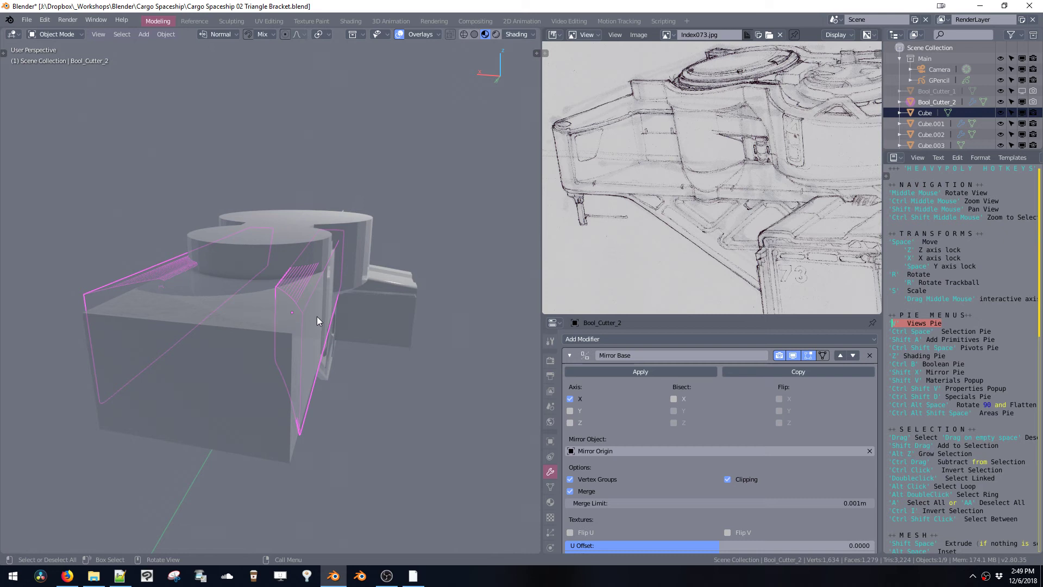
pyautogui.click(569, 355)
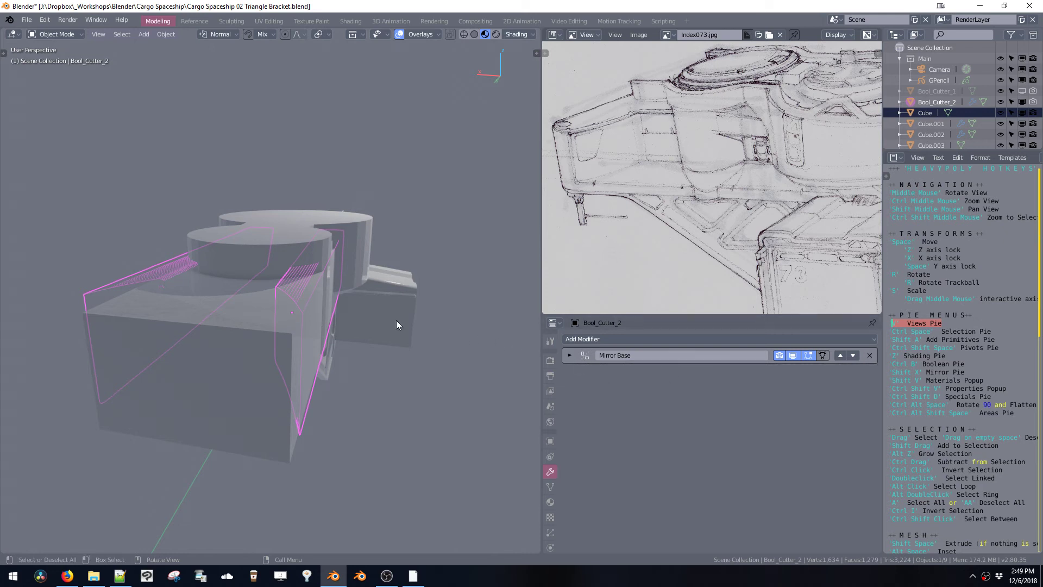
pyautogui.click(284, 338)
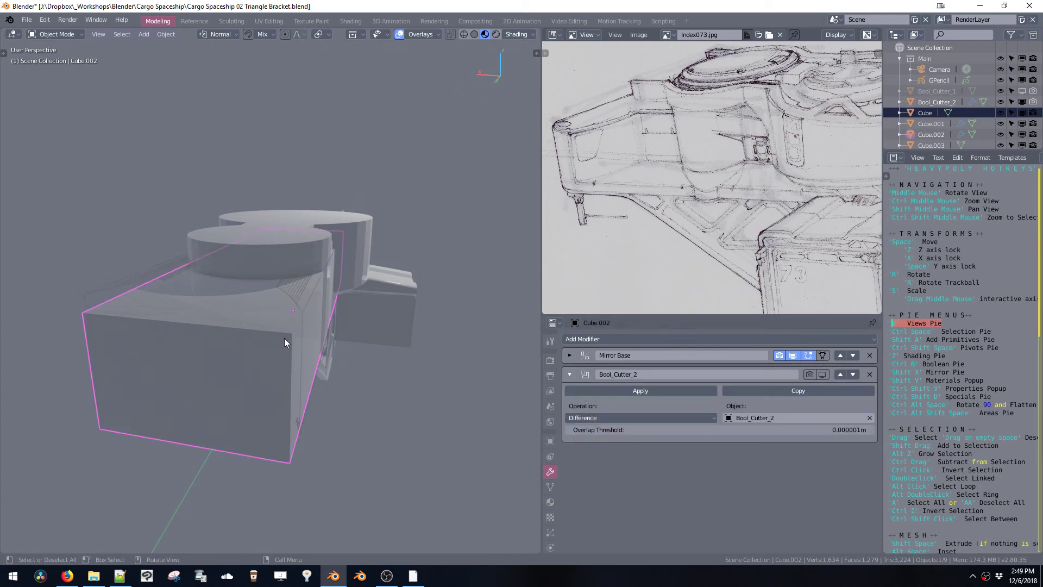
pyautogui.click(824, 375)
pyautogui.moveTo(365, 320); pyautogui.dragTo(402, 288, button='middle')
# - Toggle the Boolean cutter's Live Mirror off and back on
pyautogui.click(409, 316)
pyautogui.hotkey('shift', 'x')
pyautogui.click(466, 283)
pyautogui.moveTo(288, 348); pyautogui.dragTo(401, 348, button='middle')
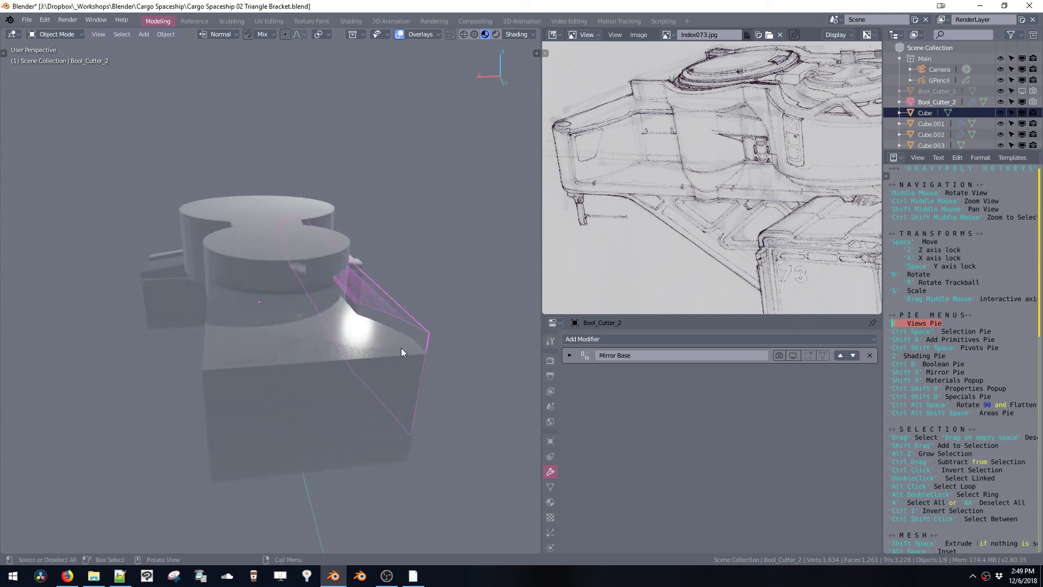
pyautogui.hotkey('shift', 'x')
pyautogui.click(527, 311)
# - Compare the side body's recess and the area around the smaller cylinder with the reference sketch
pyautogui.moveTo(522, 314); pyautogui.dragTo(378, 307, button='middle')
pyautogui.press('a')
pyautogui.press('a')
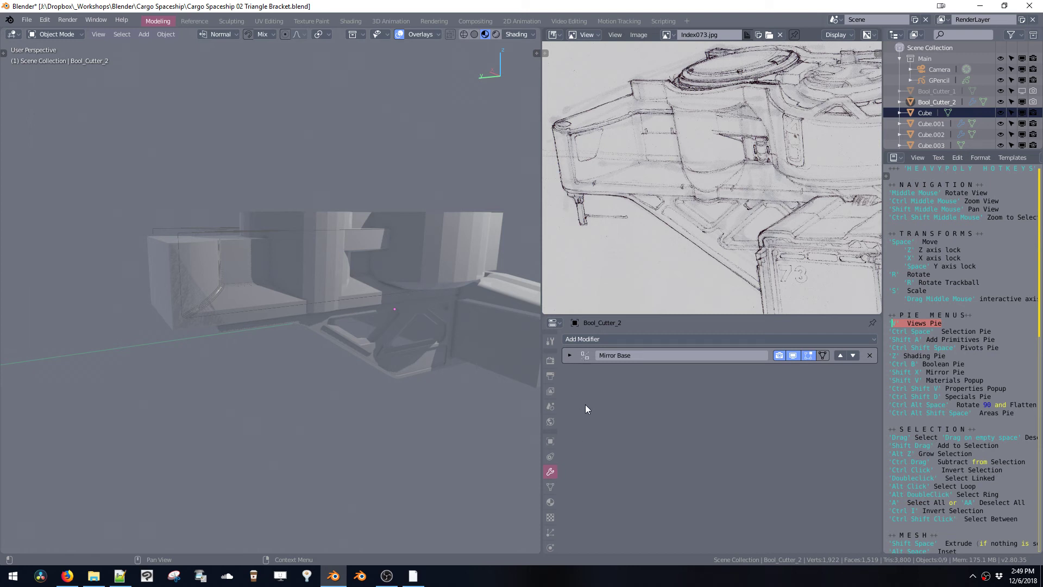
pyautogui.click(308, 319)
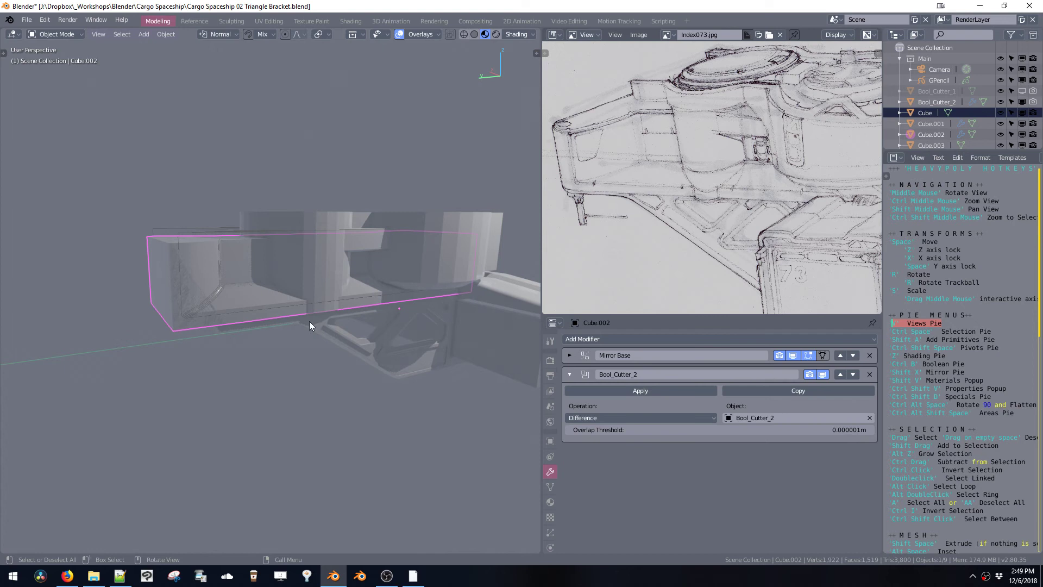
pyautogui.moveTo(308, 321); pyautogui.dragTo(354, 302, button='middle')
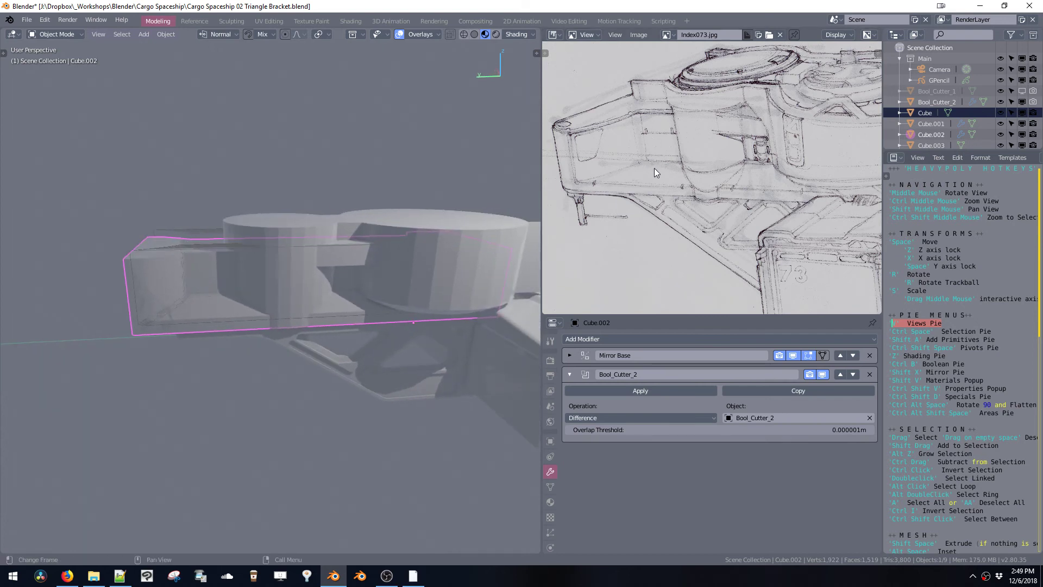
pyautogui.moveTo(669, 196); pyautogui.dragTo(659, 204, button='middle')
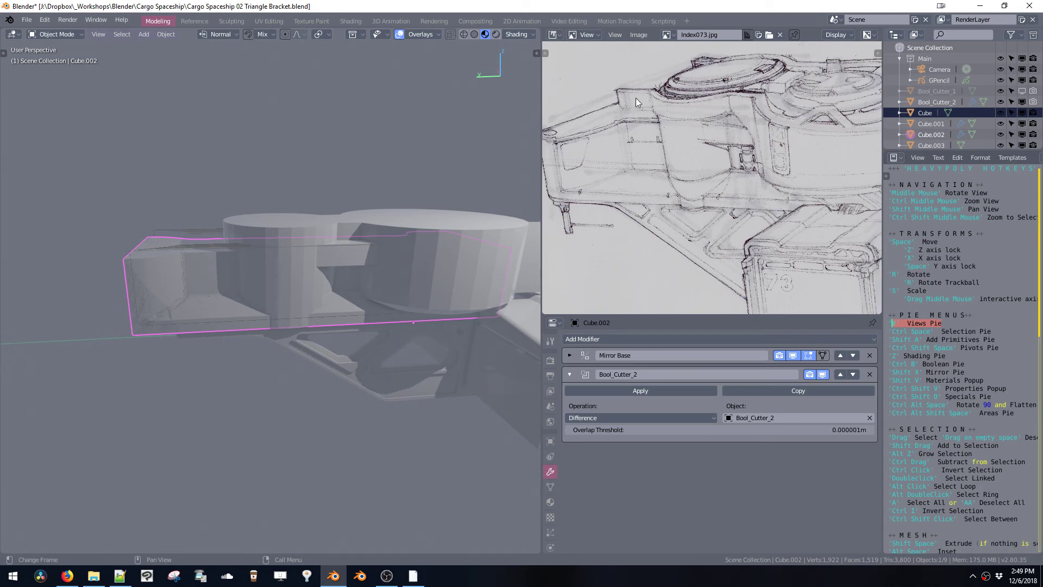
# - In the hull's Edit Mode, select four adjacent wall faces on the smaller cylinder above the side body and delete them
pyautogui.moveTo(348, 258); pyautogui.dragTo(292, 263, button='middle')
pyautogui.click(269, 262)
pyautogui.press('Tab')
pyautogui.click(272, 259)
pyautogui.keyDown('shift'); pyautogui.click(262, 259); pyautogui.keyUp('shift')
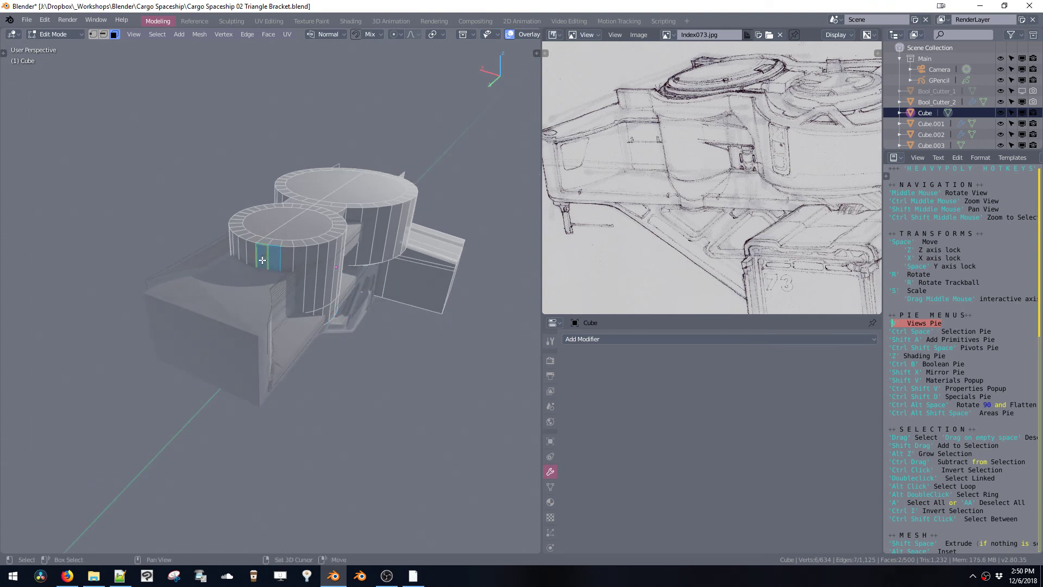
pyautogui.keyDown('shift'); pyautogui.click(242, 254); pyautogui.keyUp('shift')
pyautogui.keyDown('shift'); pyautogui.click(236, 251); pyautogui.keyUp('shift')
pyautogui.press('x')
pyautogui.moveTo(243, 257)
pyautogui.mouseDown(button='middle')
pyautogui.moveTo(279, 242)
pyautogui.moveTo(286, 272)
pyautogui.moveTo(253, 269)
pyautogui.mouseUp(button='middle')
# - Extrude the vertical edge beside the smaller cylinder's opening outward over the side body
pyautogui.press('2')
pyautogui.keyDown('shift'); pyautogui.click(237, 261); pyautogui.keyUp('shift')
pyautogui.press('e')
pyautogui.click(166, 295)
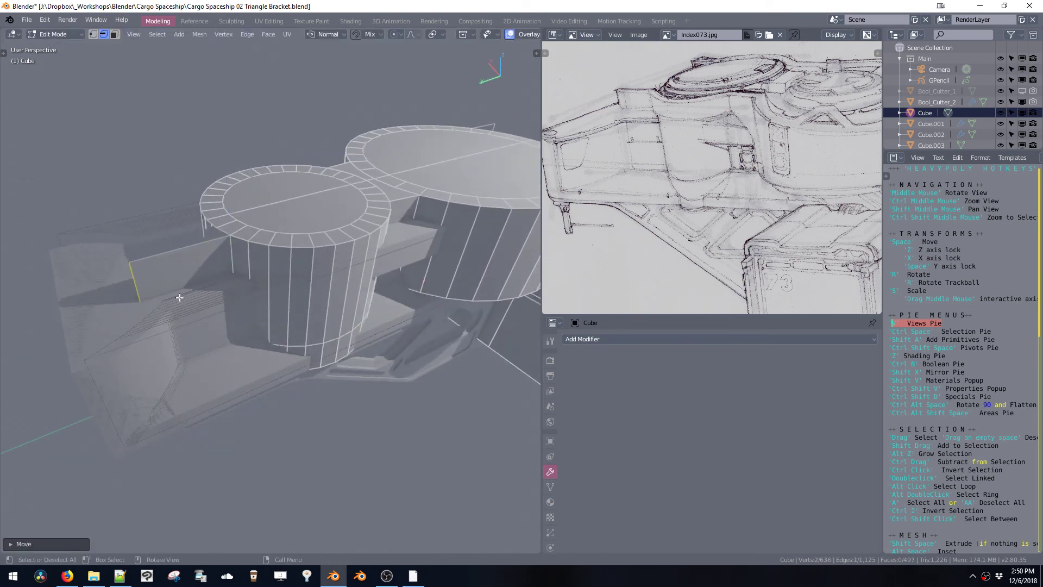
pyautogui.moveTo(165, 295); pyautogui.dragTo(368, 234, button='middle')
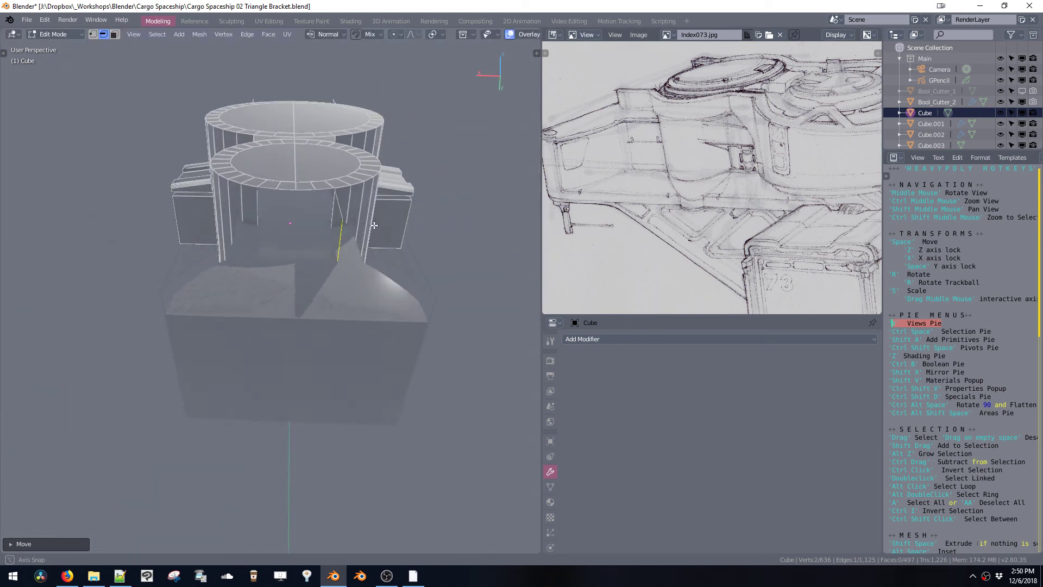
# - From the top view, select all vertices of the hull on one side of its centre line and delete that half
pyautogui.press('`')
pyautogui.click(383, 162)
pyautogui.scroll(-3, 359, 214)
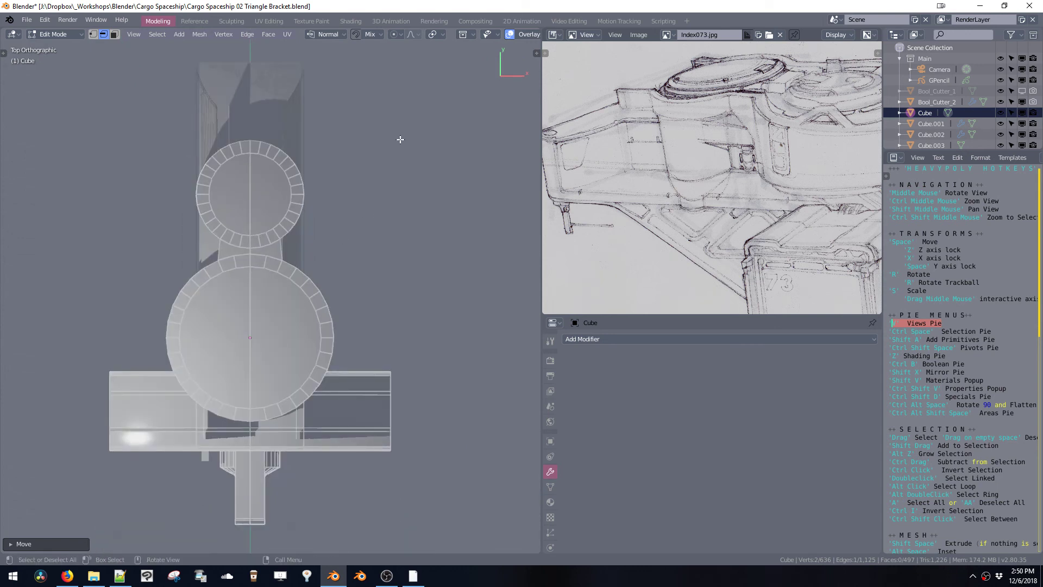
pyautogui.moveTo(465, 73); pyautogui.dragTo(253, 540)
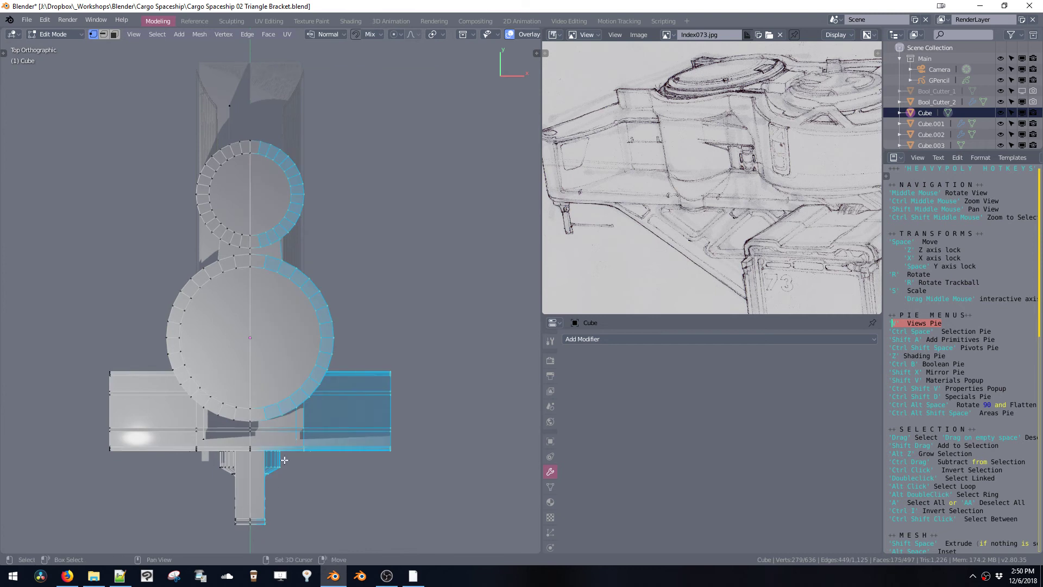
pyautogui.keyDown('shift'); pyautogui.moveTo(284, 461); pyautogui.dragTo(249, 339, button='middle'); pyautogui.keyUp('shift')
pyautogui.scroll(5, 266, 386)
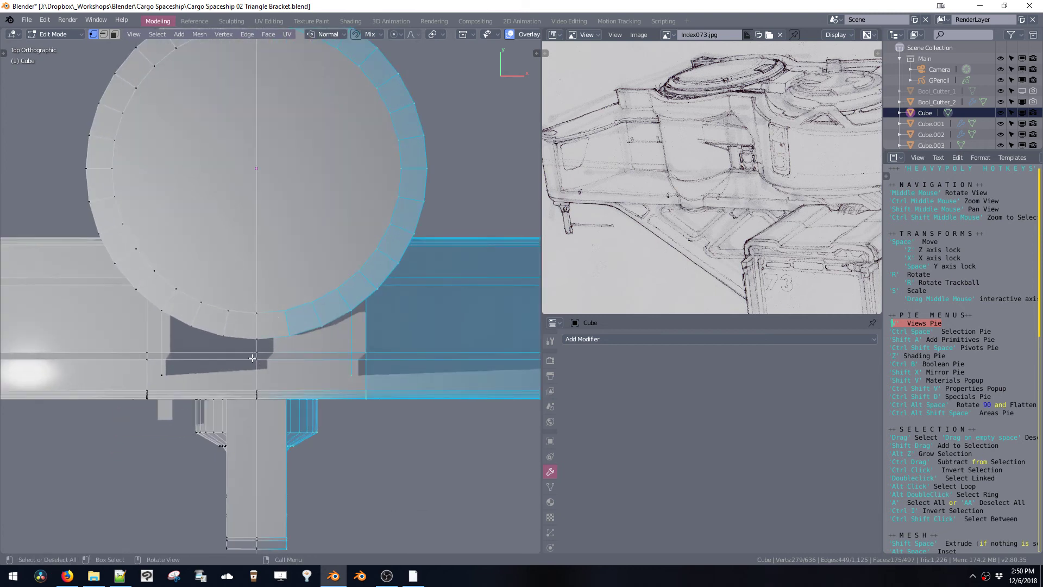
pyautogui.scroll(-4, 357, 293)
pyautogui.press('Delete')
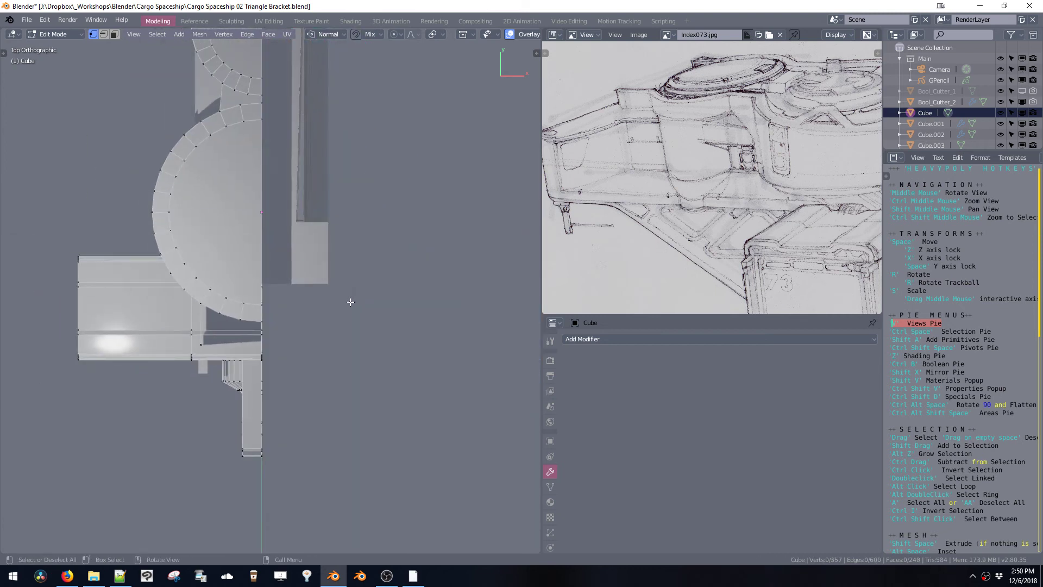
# - Rebuild the deleted hull half with Live Mirror on the X axis and switch to face selection
pyautogui.moveTo(349, 298); pyautogui.dragTo(326, 305, button='middle')
pyautogui.hotkey('shift', 'x')
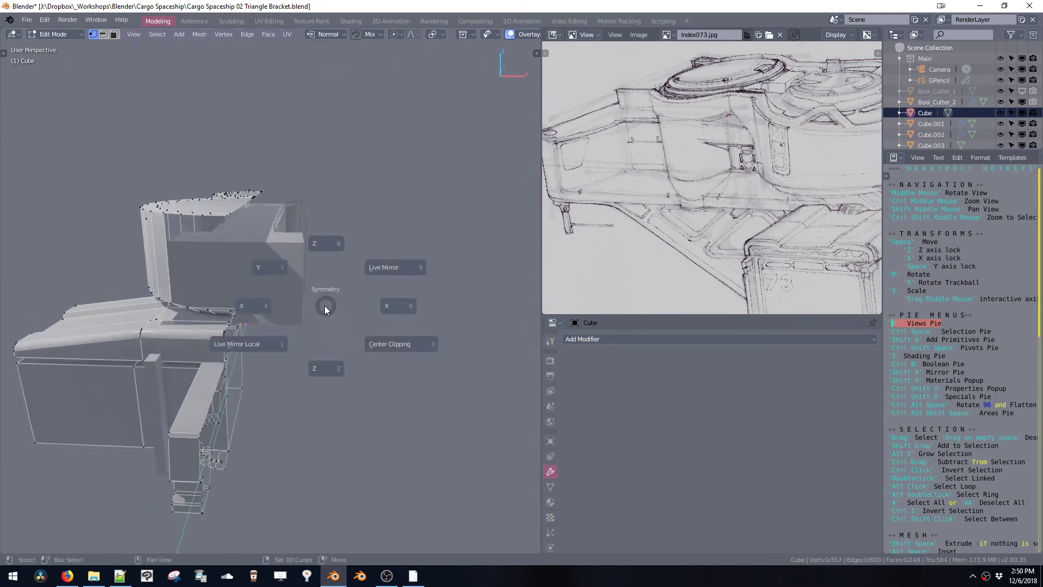
pyautogui.click(372, 270)
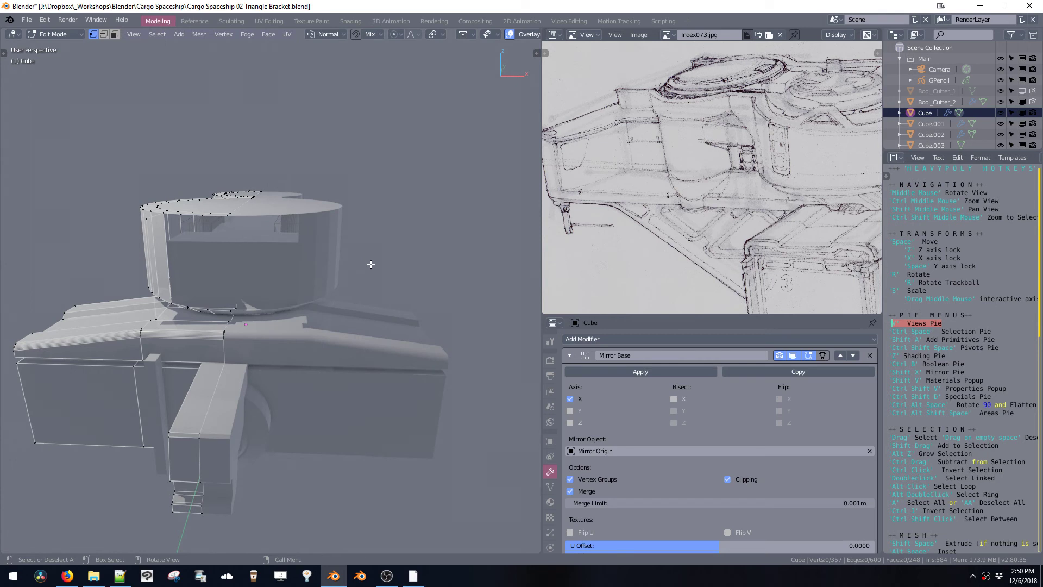
pyautogui.moveTo(367, 263); pyautogui.dragTo(329, 341, button='middle')
pyautogui.press('a')
pyautogui.press('Tab')
pyautogui.hotkey('ctrl', 'space')
pyautogui.click(364, 311)
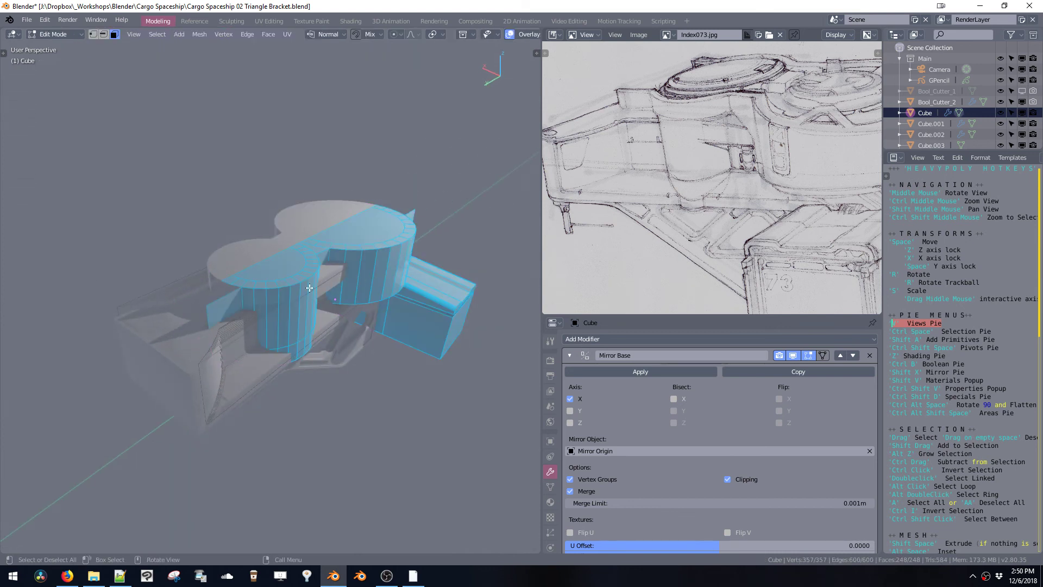
# - Try deleting the rim face loop on top of the smaller cylinder, and undo the deletion
pyautogui.keyDown('alt'); pyautogui.click(280, 286); pyautogui.keyUp('alt')
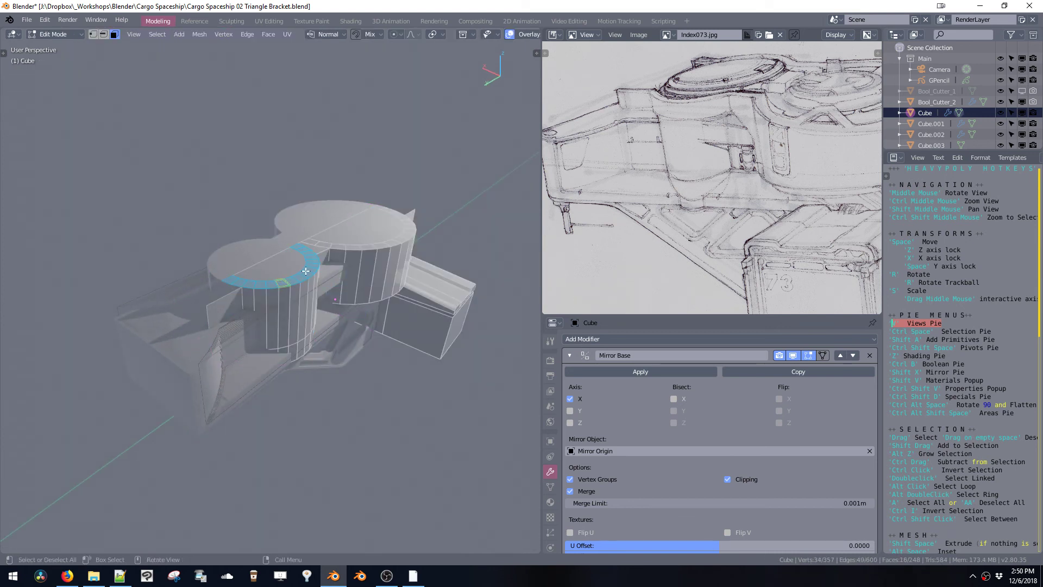
pyautogui.press('x')
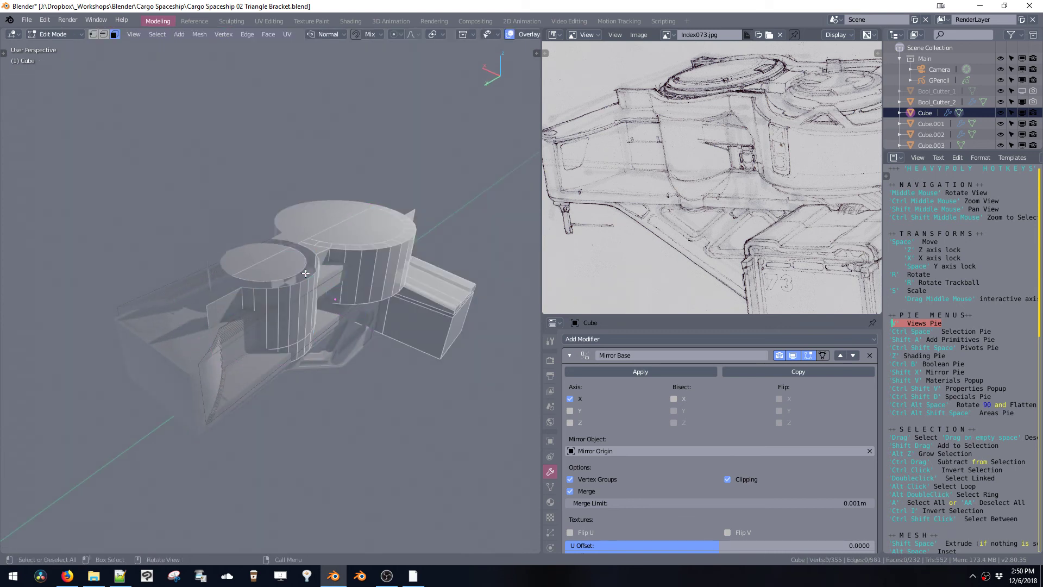
pyautogui.keyDown('alt'); pyautogui.click(346, 248); pyautogui.keyUp('alt')
pyautogui.scroll(2, 353, 236)
pyautogui.hotkey('ctrl', 'z')
pyautogui.hotkey('ctrl', 'z')
pyautogui.scroll(1, 329, 273)
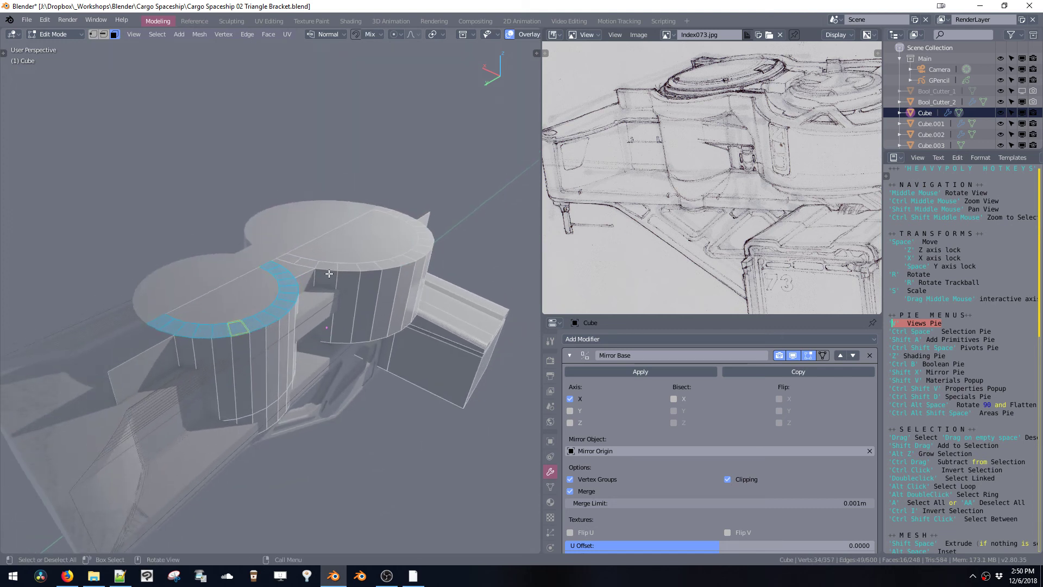
# - Compare the face loop selections across the smaller cylinder's rim, cap and side wall
pyautogui.scroll(4, 329, 274)
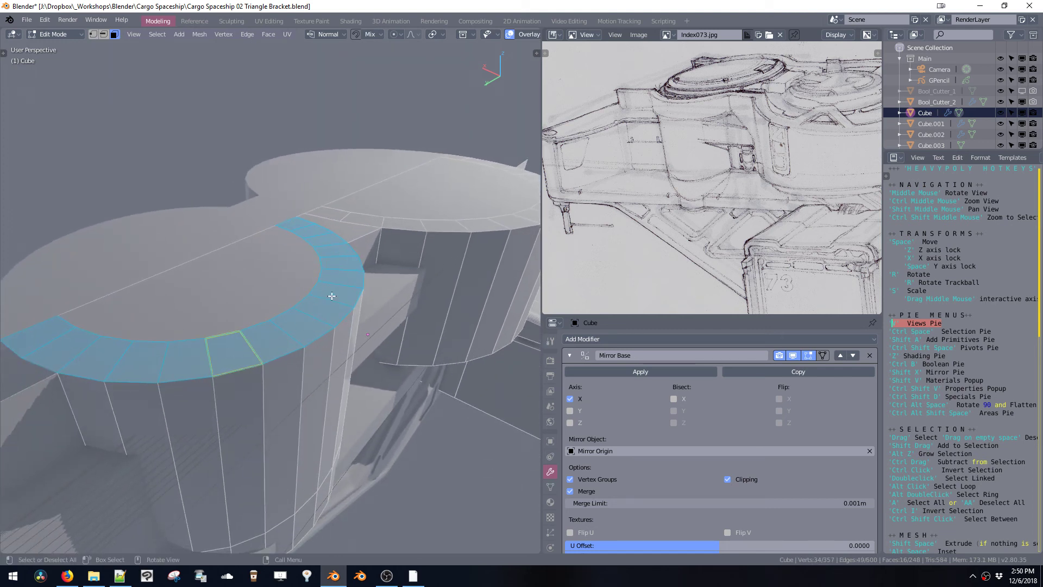
pyautogui.keyDown('shift'); pyautogui.click(310, 317); pyautogui.keyUp('shift')
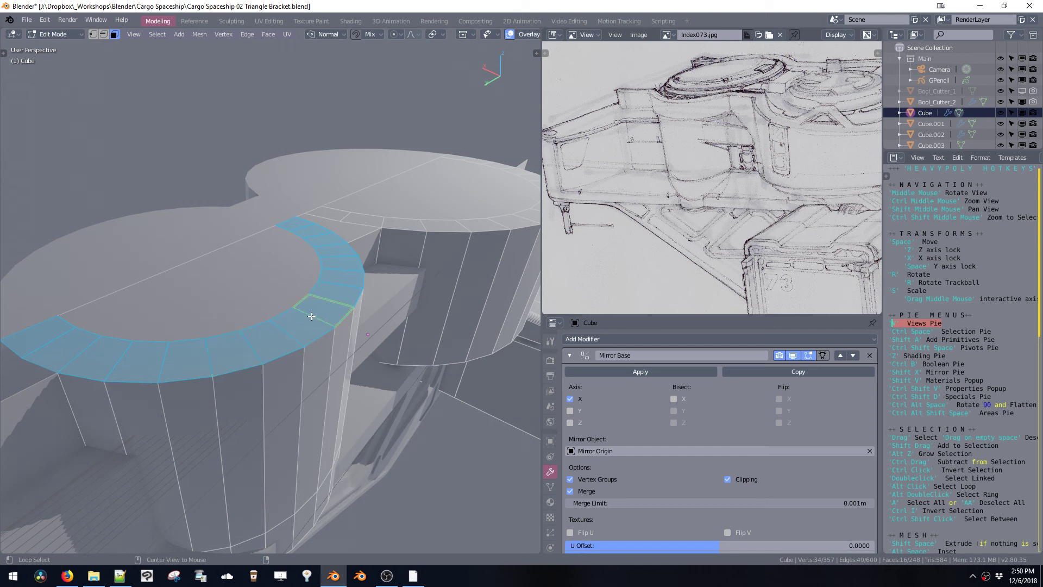
pyautogui.click(242, 279)
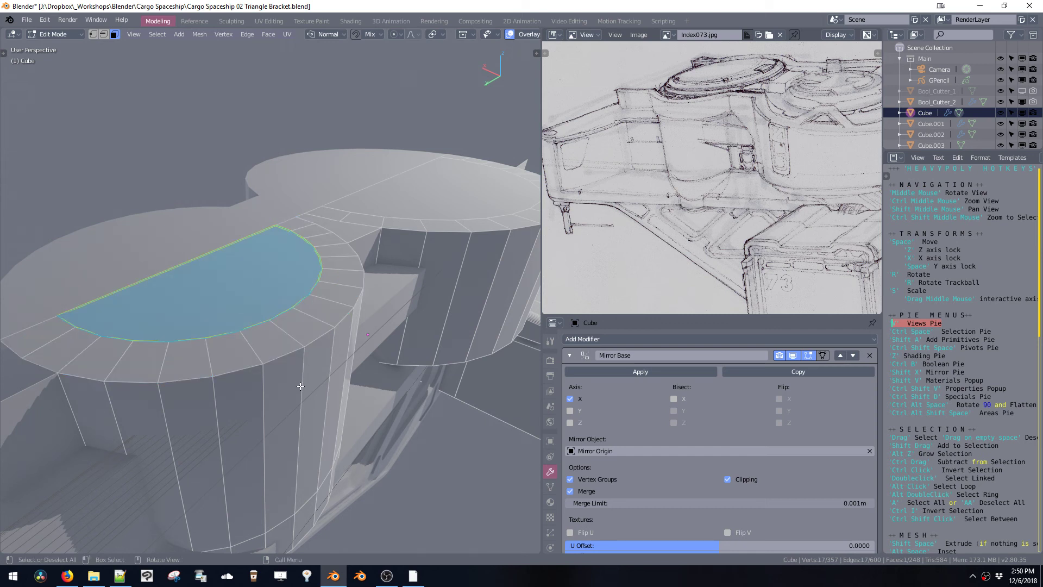
pyautogui.keyDown('alt'); pyautogui.click(298, 455); pyautogui.keyUp('alt')
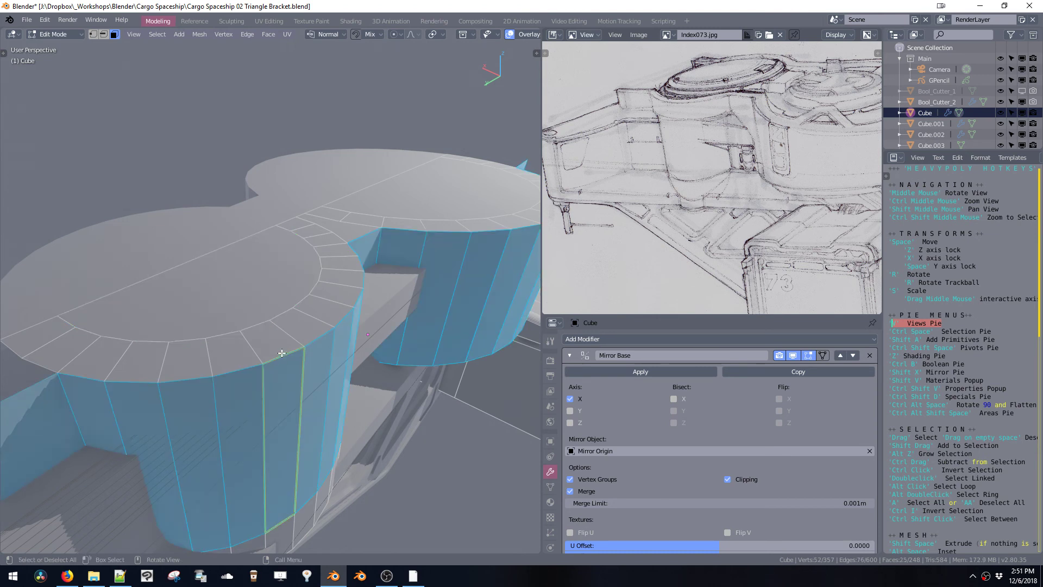
pyautogui.keyDown('alt'); pyautogui.click(285, 333); pyautogui.keyUp('alt')
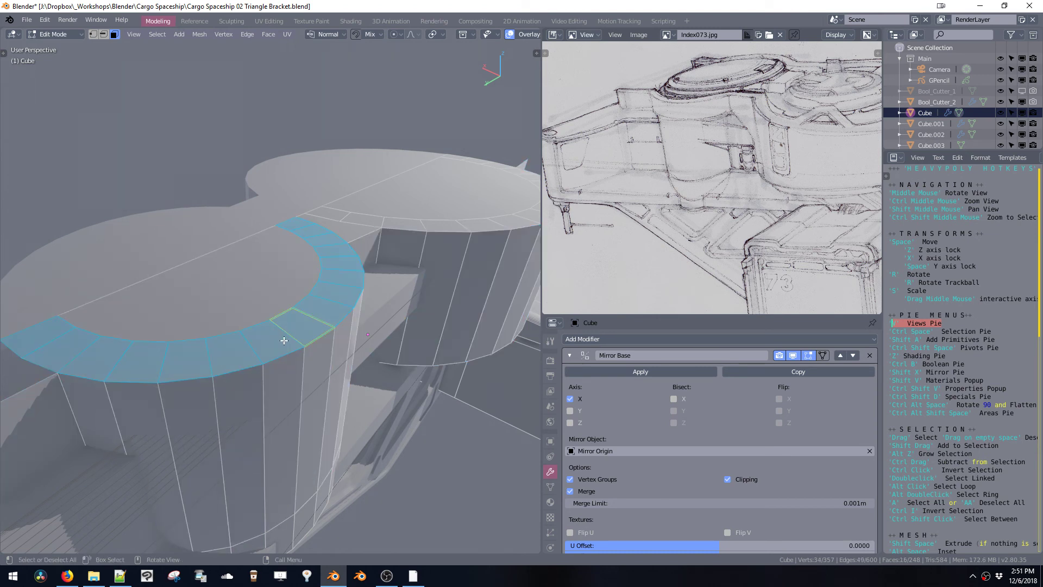
pyautogui.keyDown('shift'); pyautogui.moveTo(285, 517); pyautogui.dragTo(295, 356, button='middle'); pyautogui.keyUp('shift')
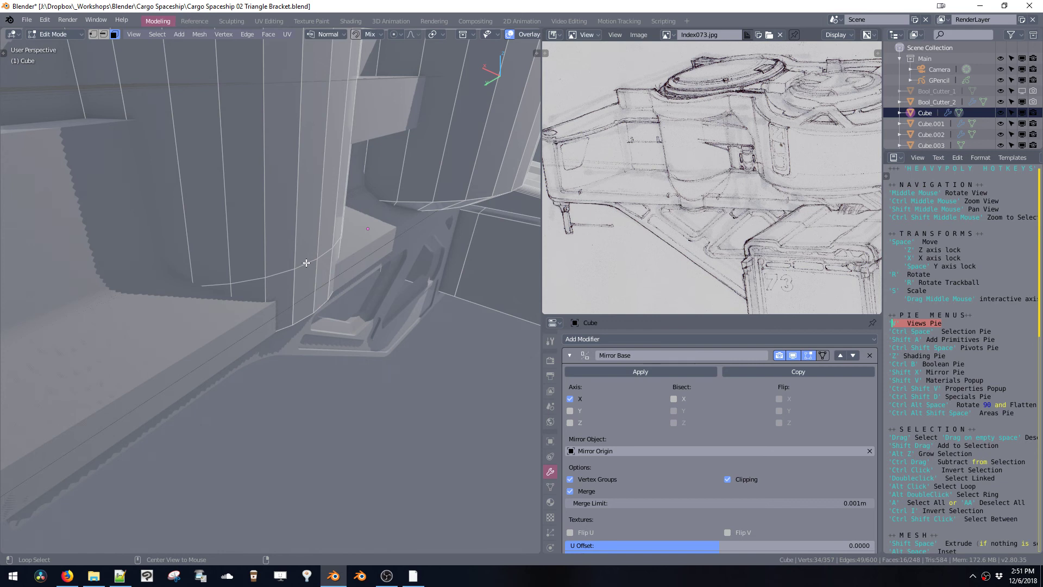
pyautogui.keyDown('alt'); pyautogui.click(306, 262); pyautogui.keyUp('alt')
pyautogui.moveTo(306, 264); pyautogui.dragTo(297, 321, button='middle')
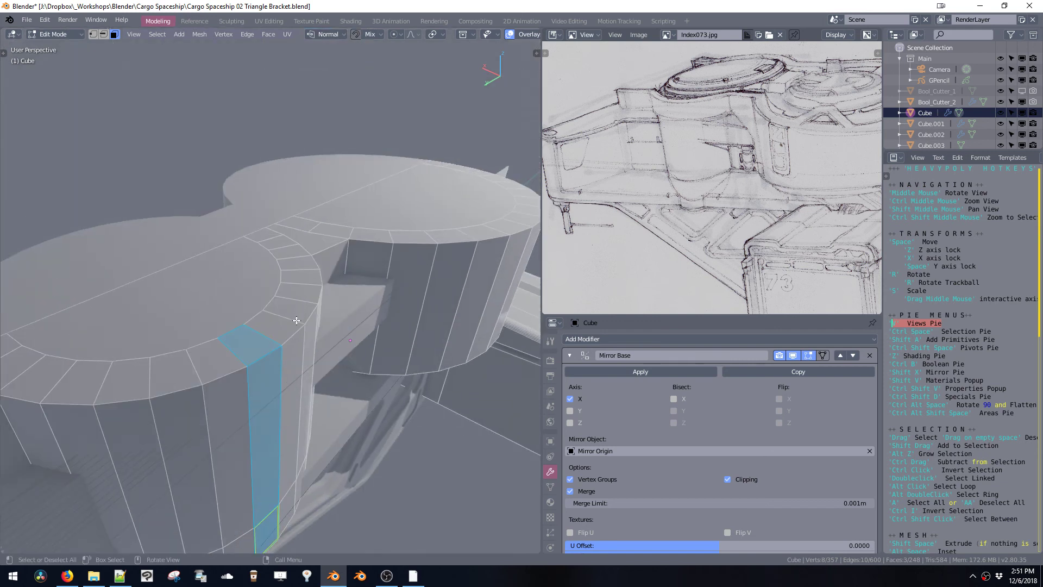
pyautogui.keyDown('alt'); pyautogui.click(280, 407); pyautogui.keyUp('alt')
# - Delete the rim face loops on top of both cylinders and the leftover face between them
pyautogui.keyDown('alt'); pyautogui.click(282, 316); pyautogui.keyUp('alt')
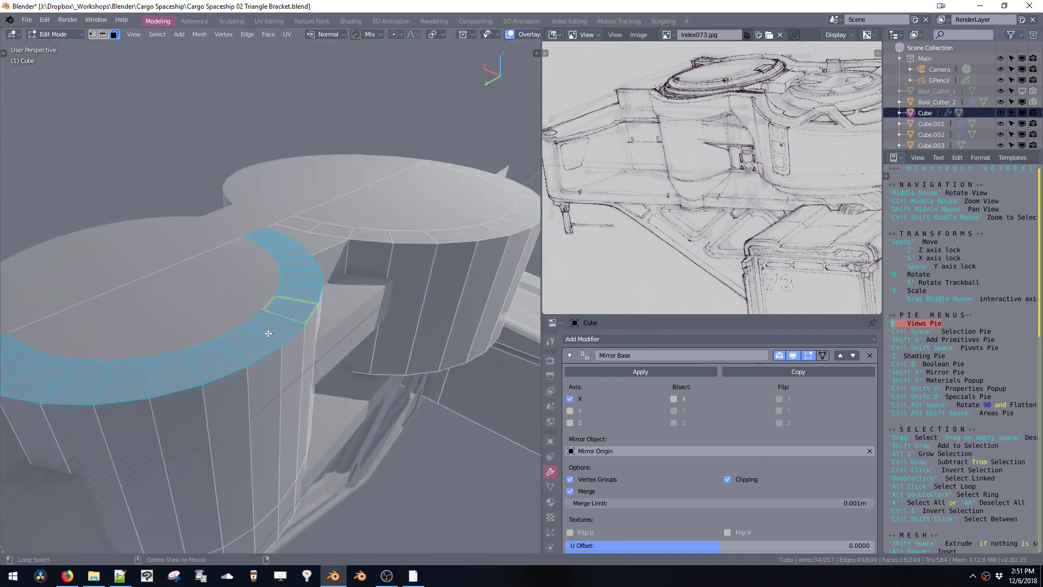
pyautogui.moveTo(240, 322); pyautogui.dragTo(256, 317, button='middle')
pyautogui.press('x')
pyautogui.keyDown('alt'); pyautogui.click(382, 217); pyautogui.keyUp('alt')
pyautogui.press('x')
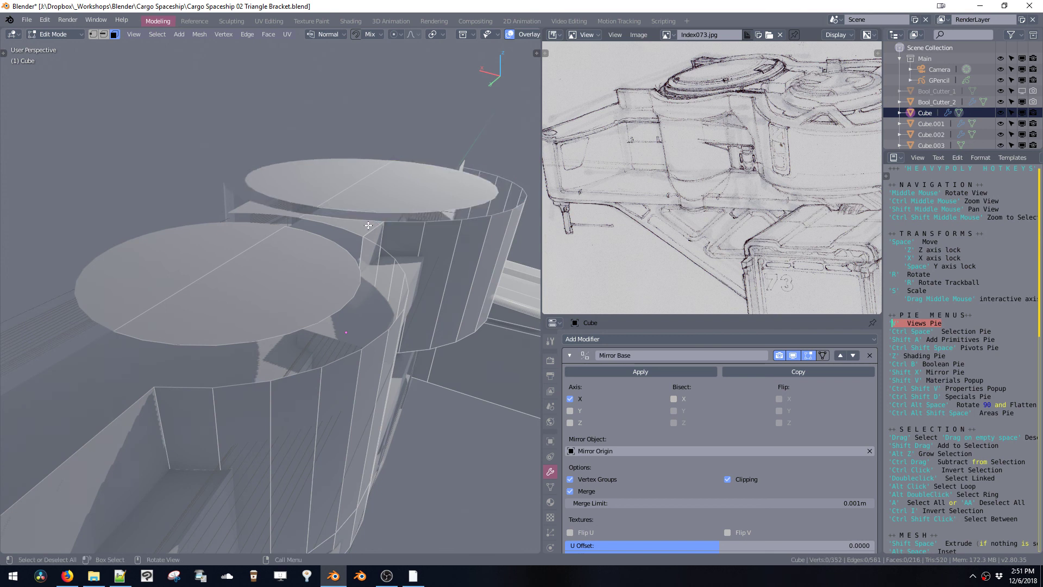
pyautogui.press('Delete')
# - Select the circular cap faces of both cylinders and extrude them into raised discs like those in the sketch
pyautogui.moveTo(340, 229); pyautogui.dragTo(348, 275, button='middle')
pyautogui.click(318, 240)
pyautogui.keyDown('shift'); pyautogui.click(189, 310); pyautogui.keyUp('shift')
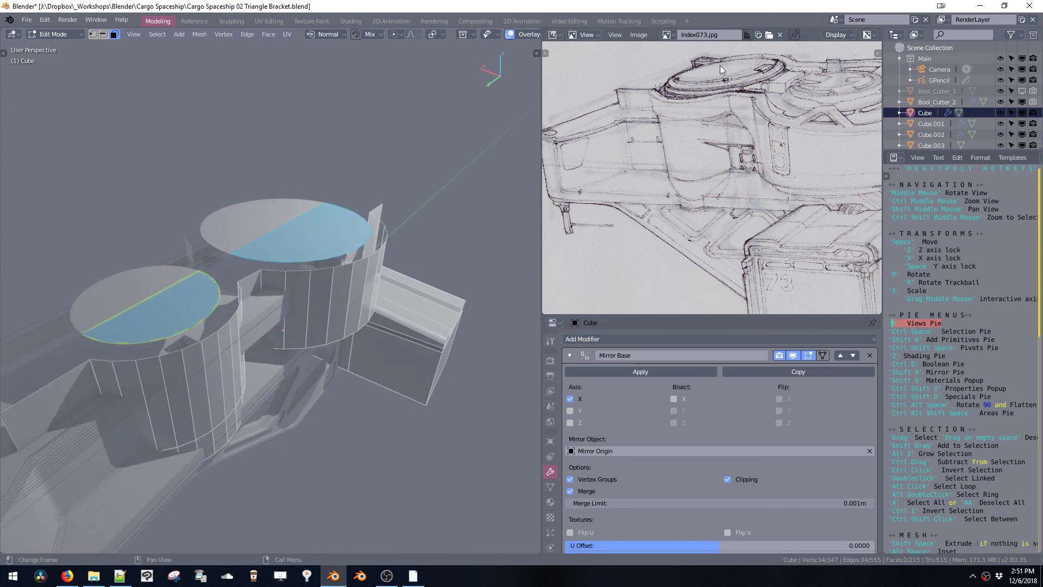
pyautogui.moveTo(478, 196); pyautogui.dragTo(444, 237, button='middle')
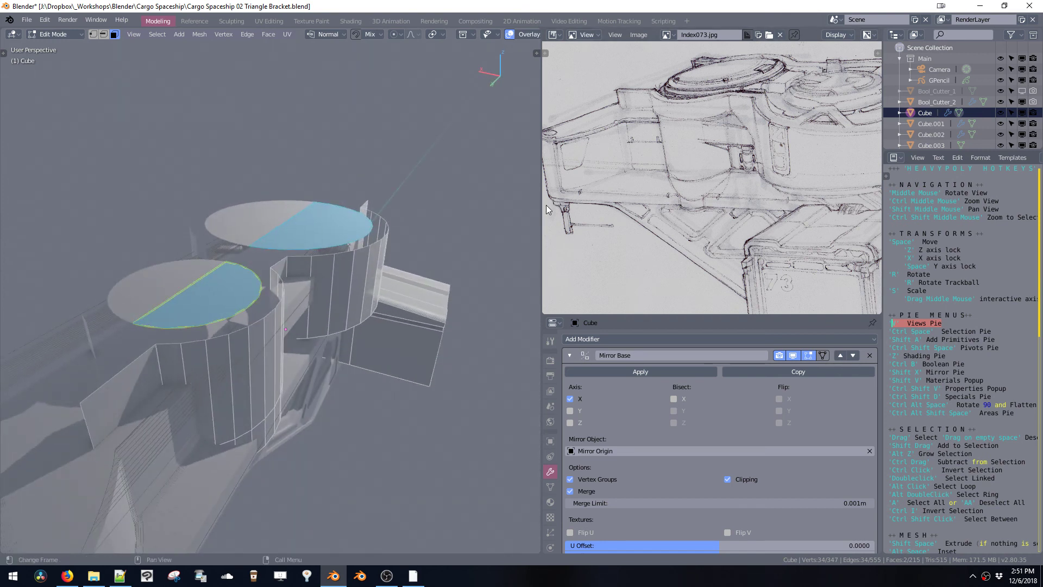
pyautogui.moveTo(858, 97); pyautogui.dragTo(784, 113, button='middle')
pyautogui.hotkey('alt', 's')
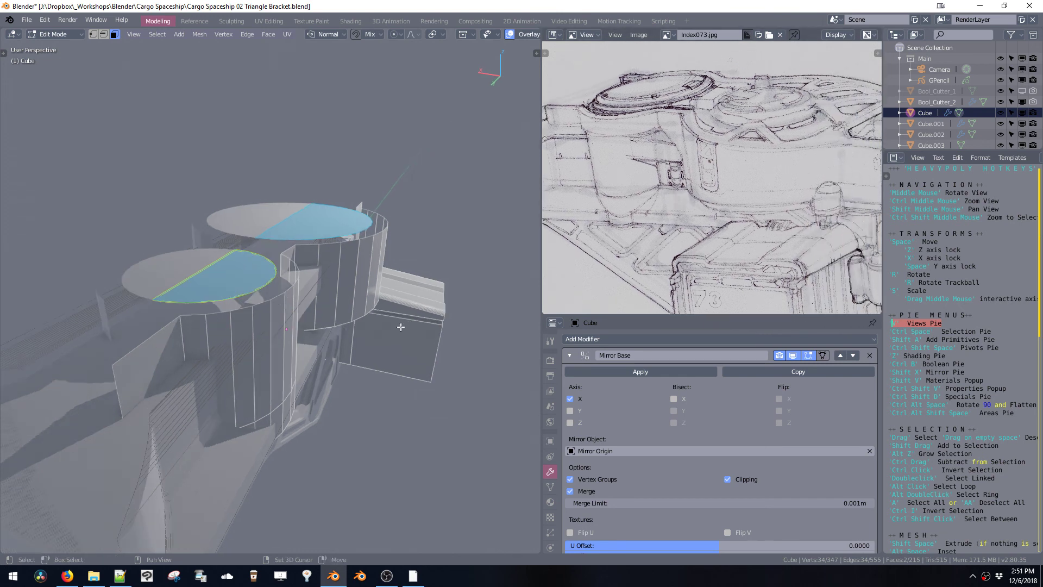
pyautogui.rightClick(394, 291)
pyautogui.moveTo(394, 291); pyautogui.dragTo(362, 301, button='middle')
pyautogui.click(294, 250)
pyautogui.keyDown('shift'); pyautogui.click(124, 313); pyautogui.keyUp('shift')
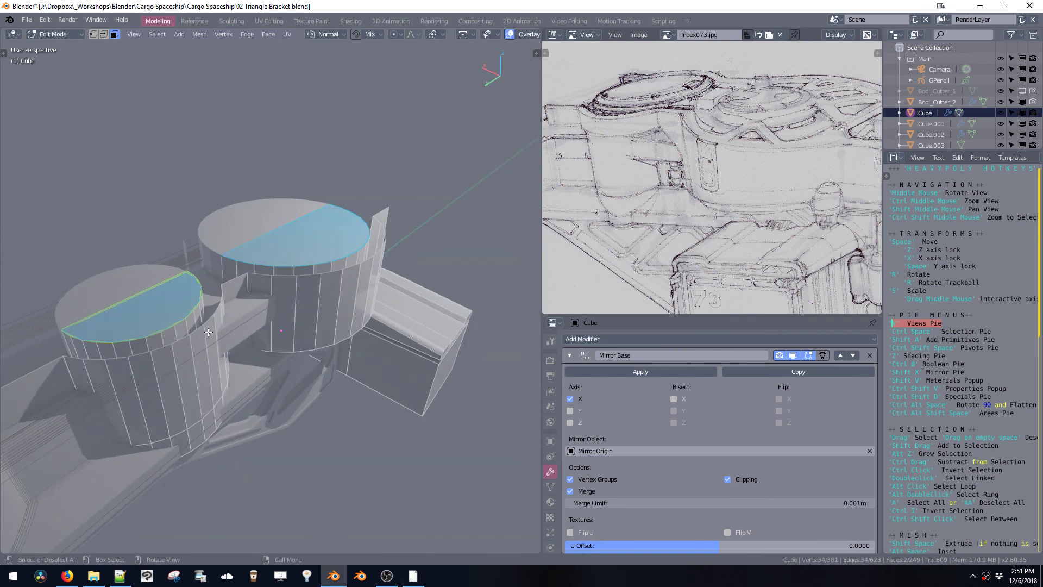
# - Bevel the outer edges of both raised cap discs with a single segment
pyautogui.moveTo(124, 314); pyautogui.dragTo(290, 341, button='middle')
pyautogui.hotkey('ctrl', 'b')
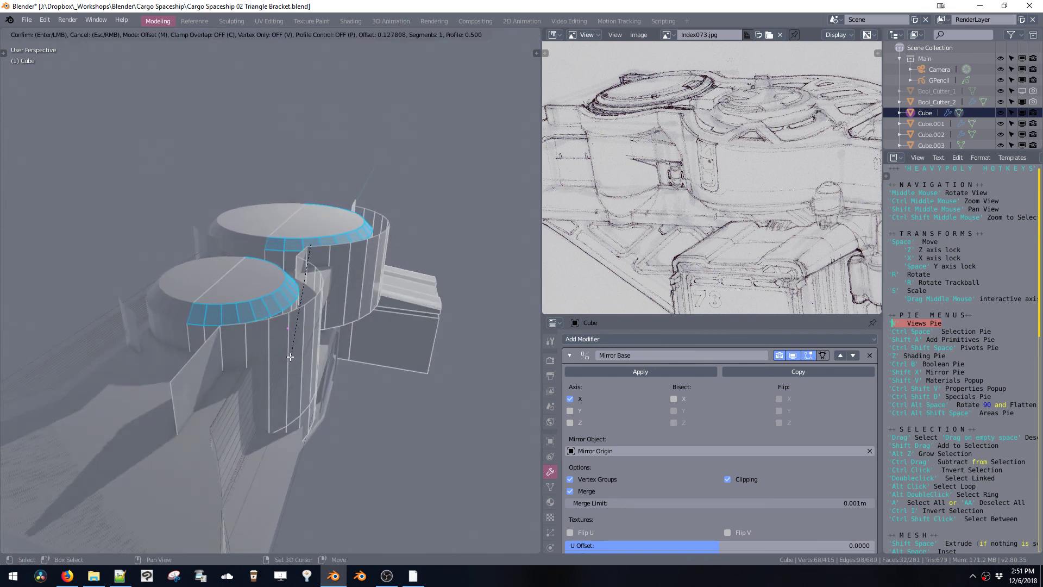
pyautogui.click(290, 340)
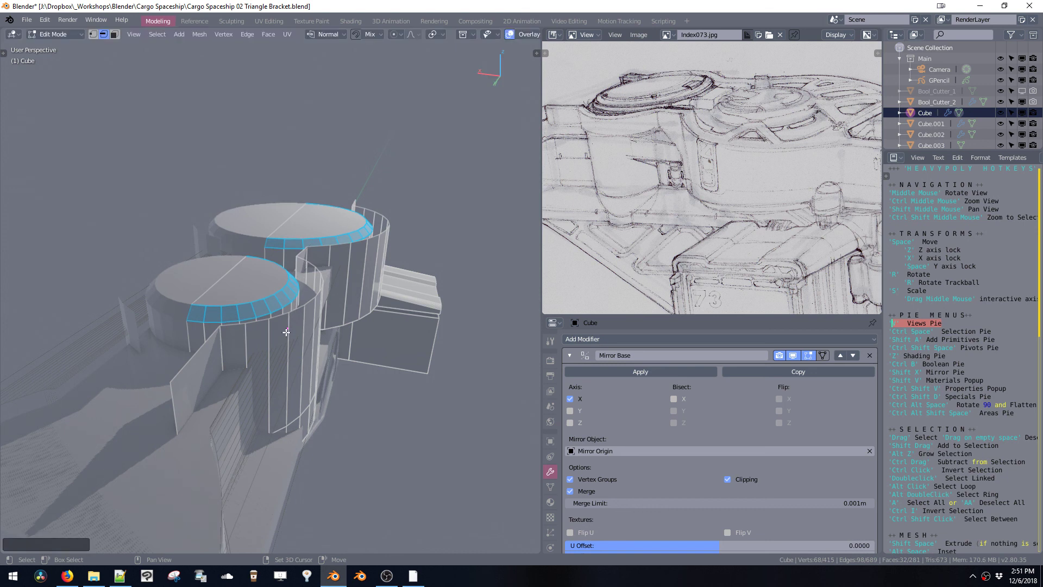
pyautogui.moveTo(290, 340); pyautogui.dragTo(356, 292, button='middle')
# - Select the whole linked outer wall around both cylinders and extrude it along its normals to give it thickness
pyautogui.press('a')
pyautogui.press('a')
pyautogui.doubleClick(262, 300)
pyautogui.hotkey('shift', 'space')
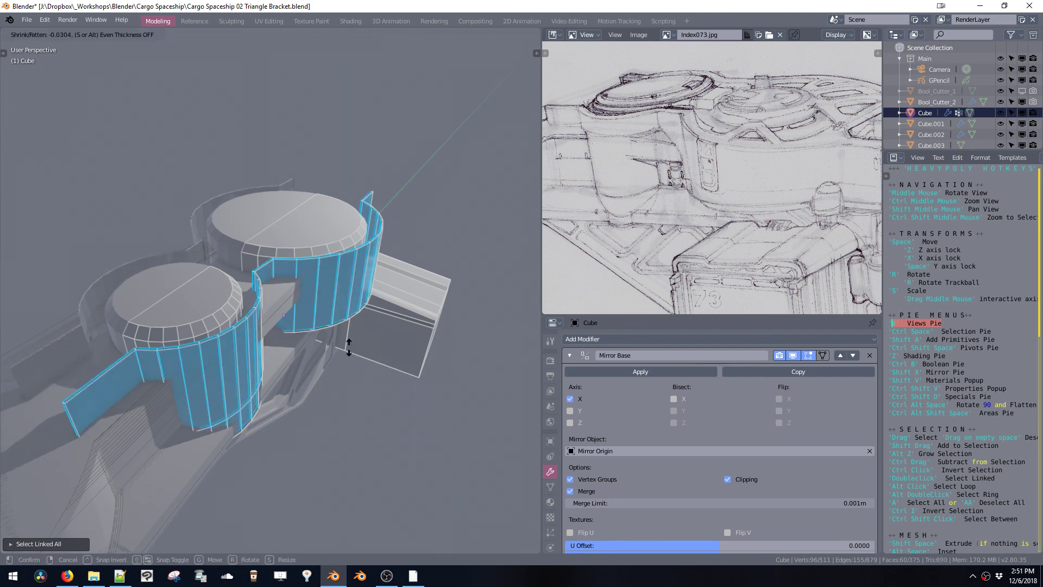
pyautogui.click(342, 339)
pyautogui.moveTo(343, 338); pyautogui.dragTo(279, 296, button='middle')
# - Return to Object Mode and shade the hull smooth
pyautogui.press('a')
pyautogui.press('Tab')
pyautogui.press('z')
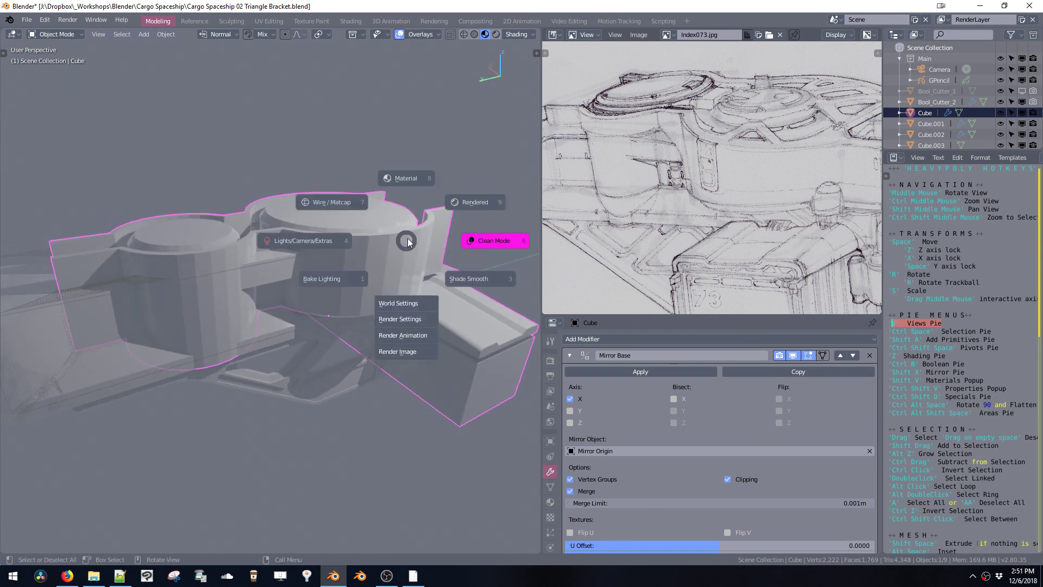
pyautogui.click(461, 276)
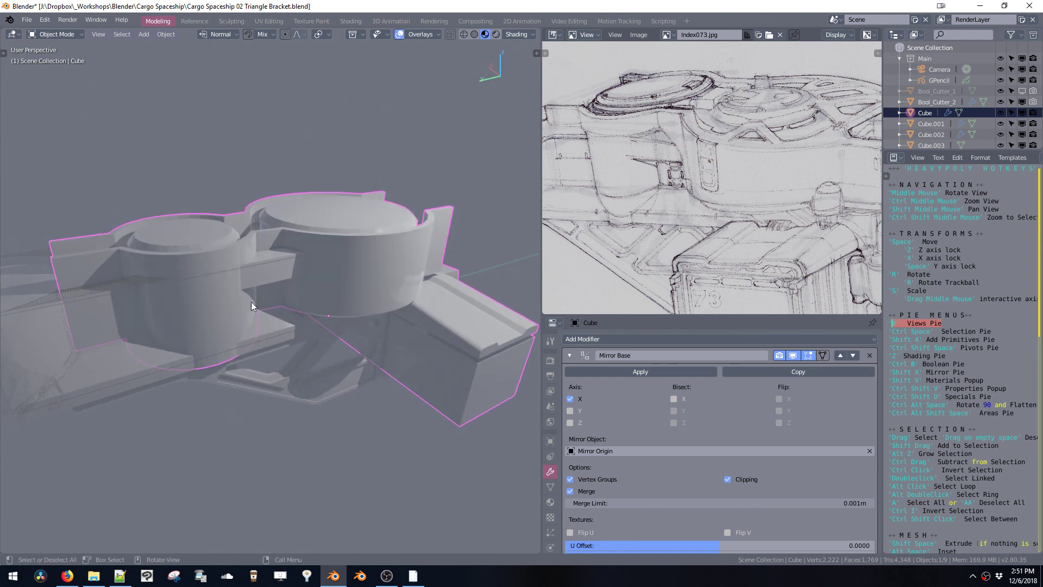
# - Toggle the Boolean cutters' visibility until both are hidden, and inspect the hull from the side
pyautogui.moveTo(389, 295); pyautogui.dragTo(334, 373, button='middle')
pyautogui.hotkey('ctrl', 'b')
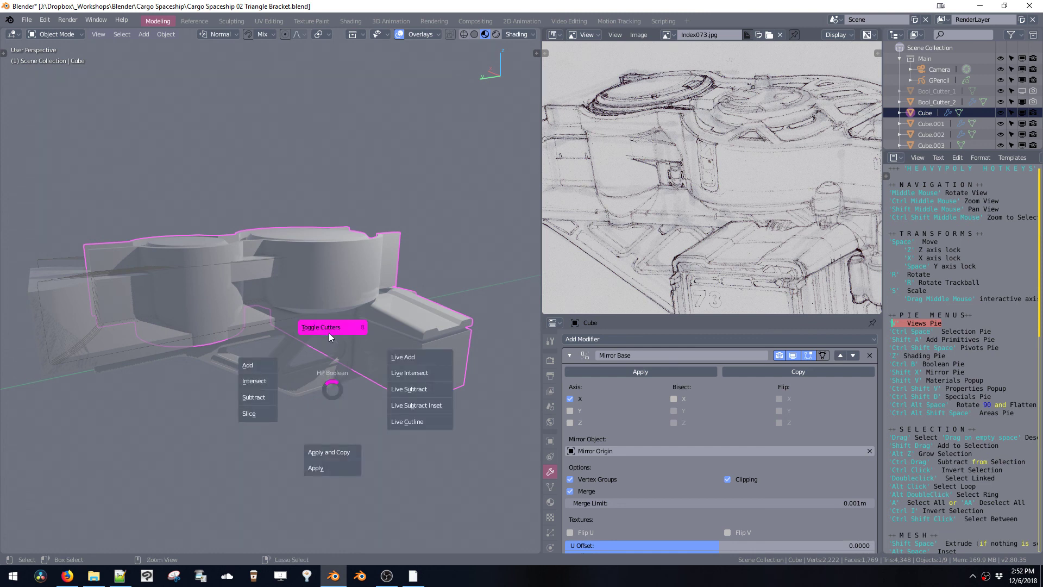
pyautogui.click(328, 334)
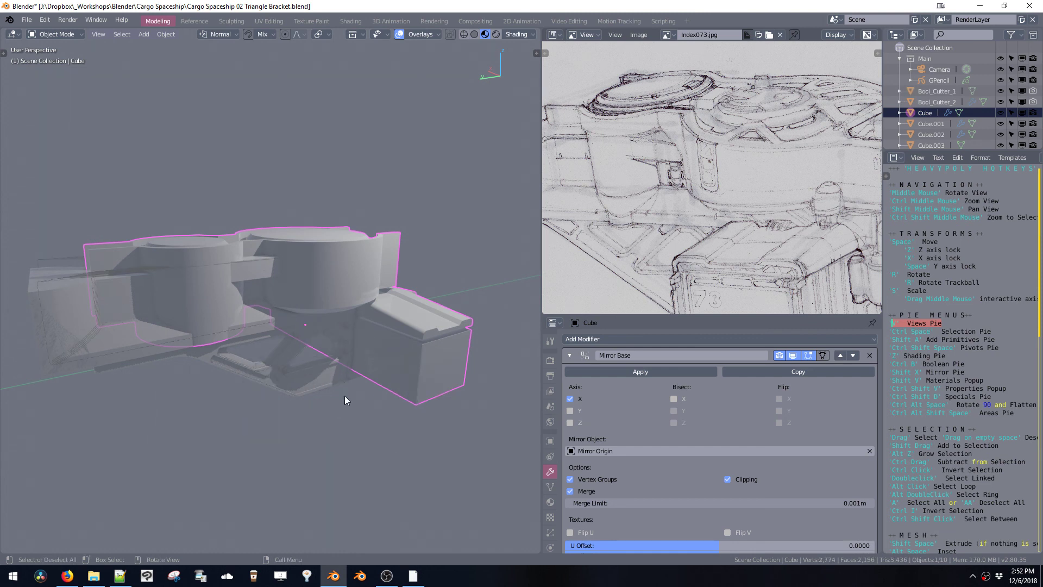
pyautogui.moveTo(337, 340); pyautogui.dragTo(224, 333, button='middle')
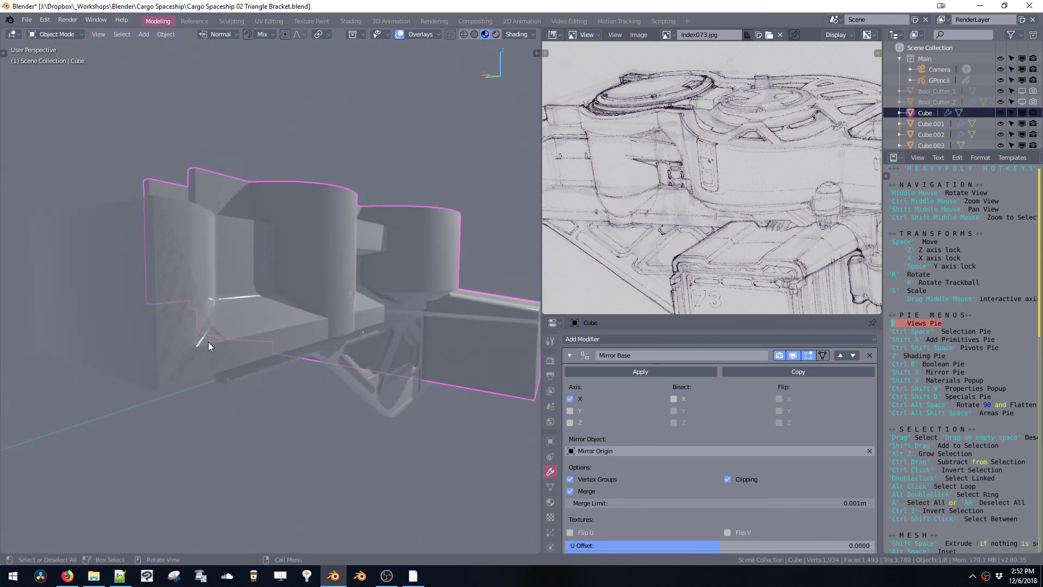
# - Select the Light and switch High Bitdepth shadows on and off again in its light properties
pyautogui.scroll(-2, 947, 76)
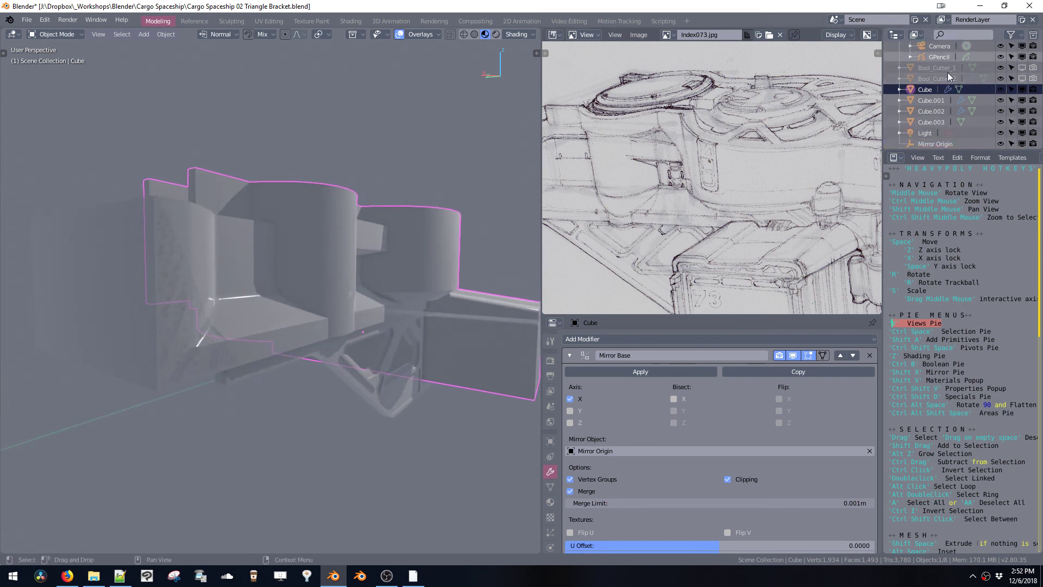
pyautogui.click(923, 135)
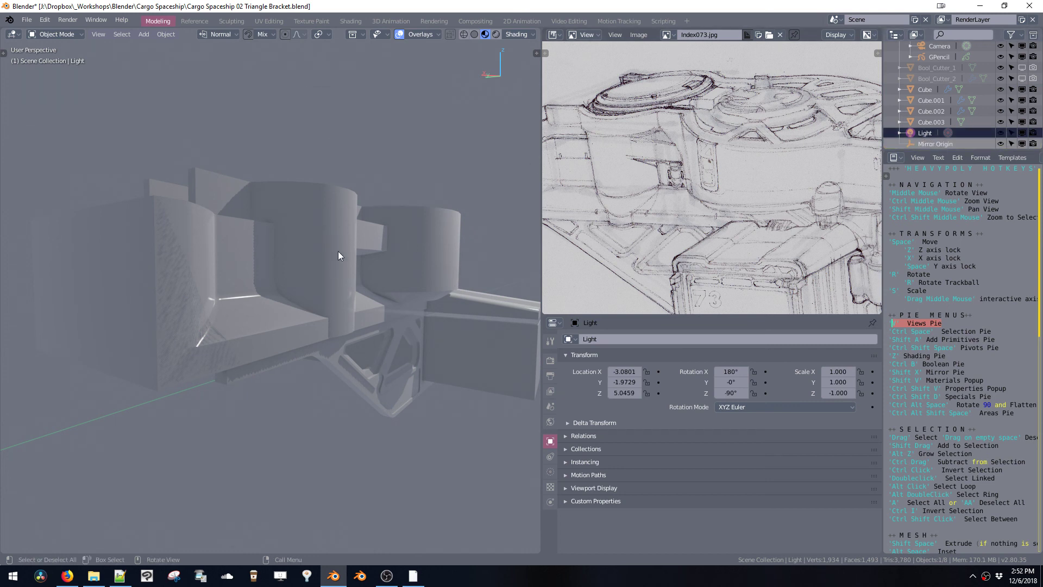
pyautogui.moveTo(339, 251); pyautogui.dragTo(414, 237, button='middle')
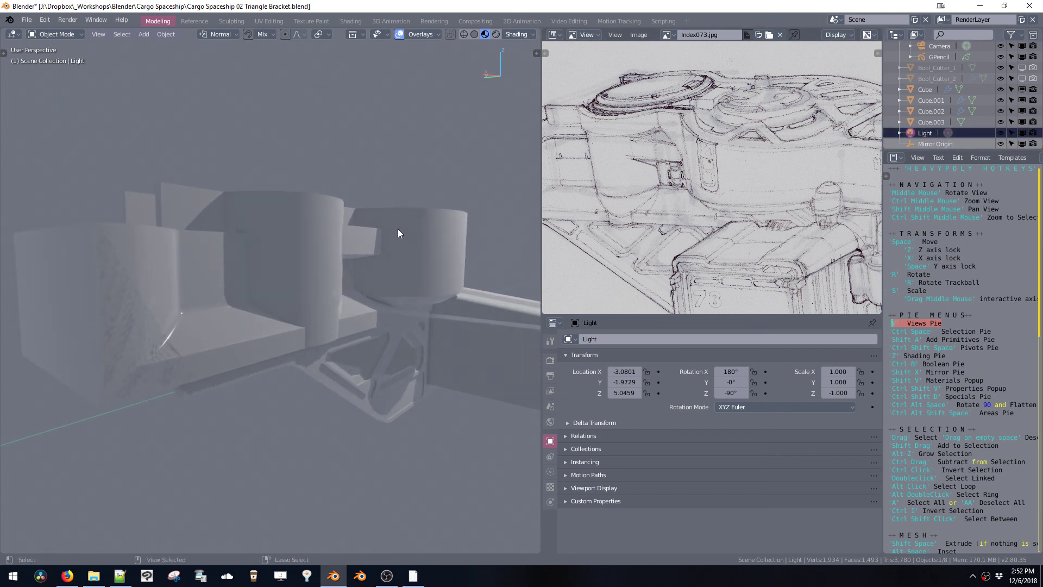
pyautogui.hotkey('ctrl', 'shift', 'v')
pyautogui.hotkey('ctrl', 'shift', 'v')
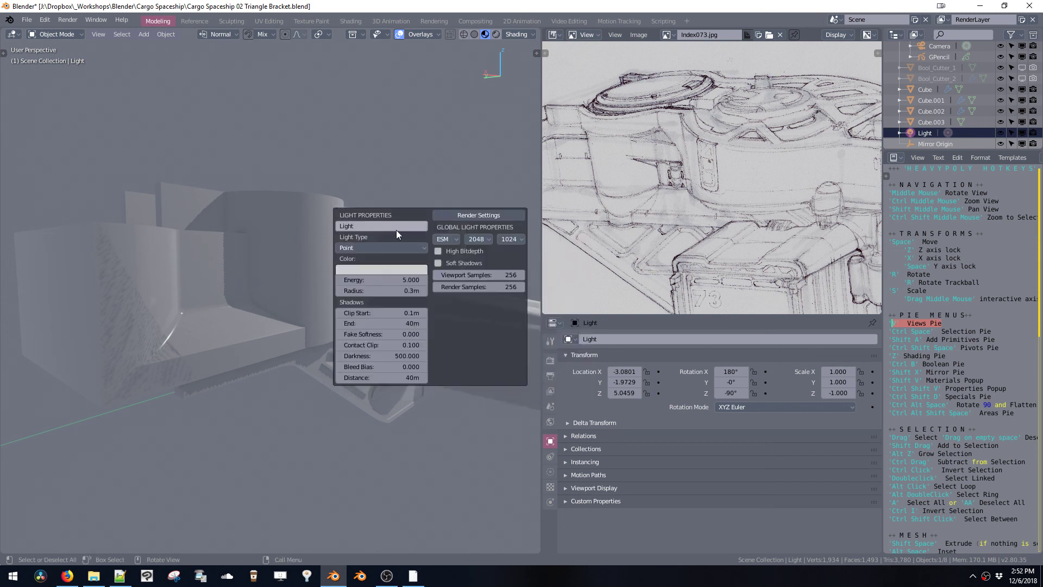
pyautogui.hotkey('ctrl', 'shift', 'v')
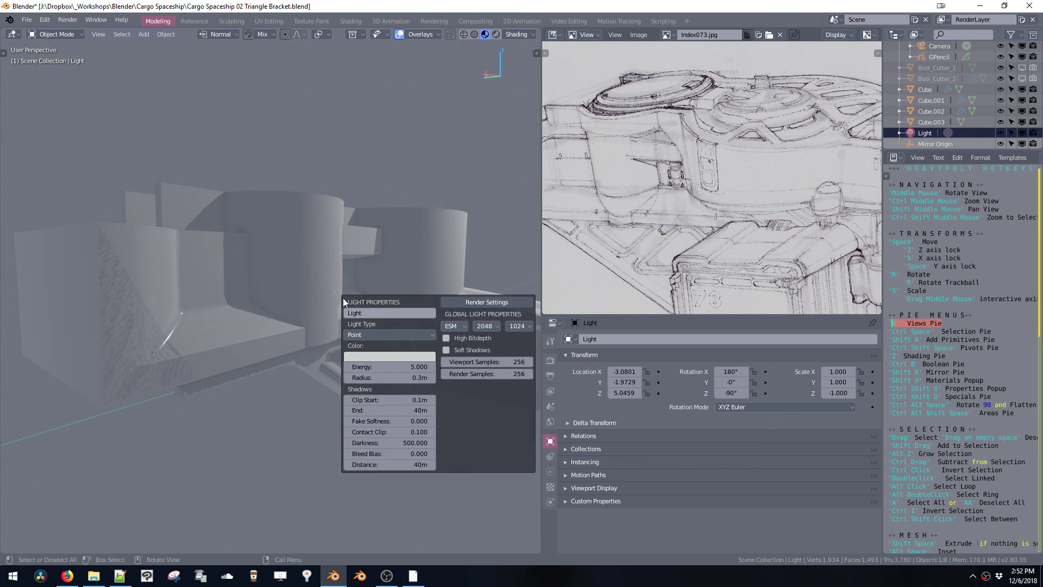
pyautogui.click(446, 338)
pyautogui.click(445, 339)
pyautogui.moveTo(408, 284); pyautogui.dragTo(331, 261, button='middle')
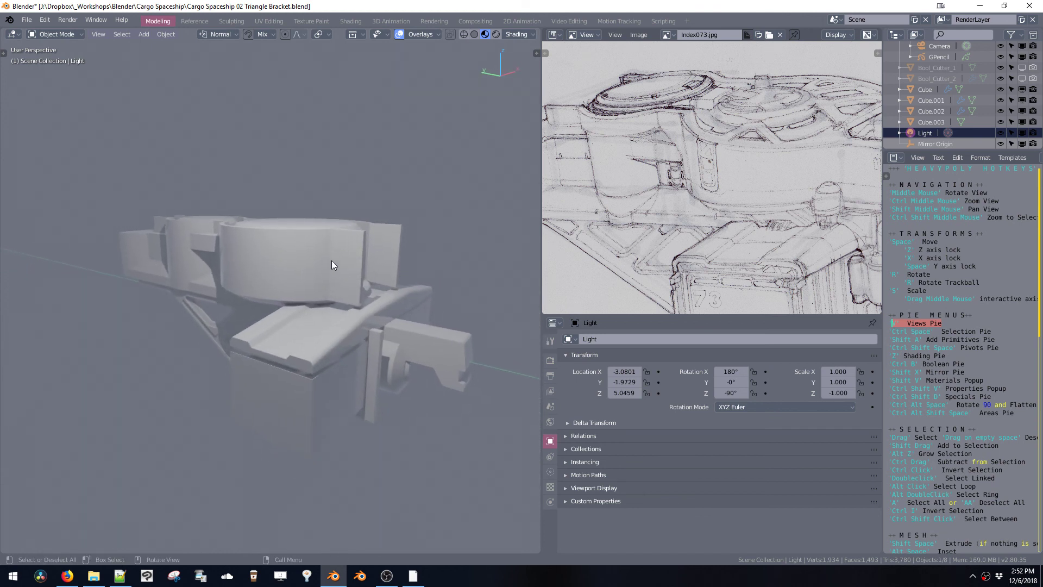
# - Open Save As for the Cargo Spaceship 02 Triangle Bracket file
pyautogui.hotkey('ctrl', 's')
pyautogui.click(328, 319)
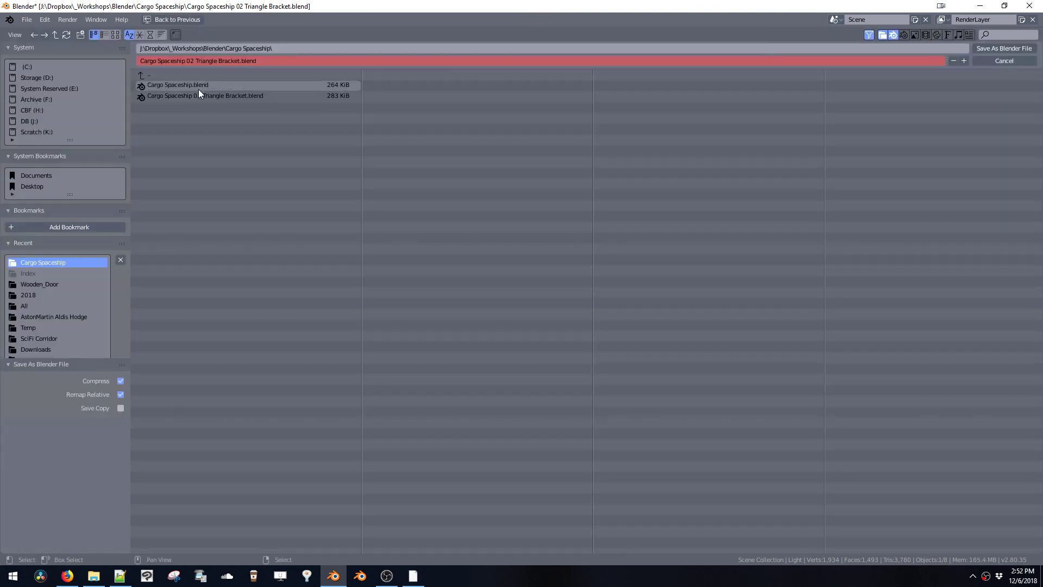